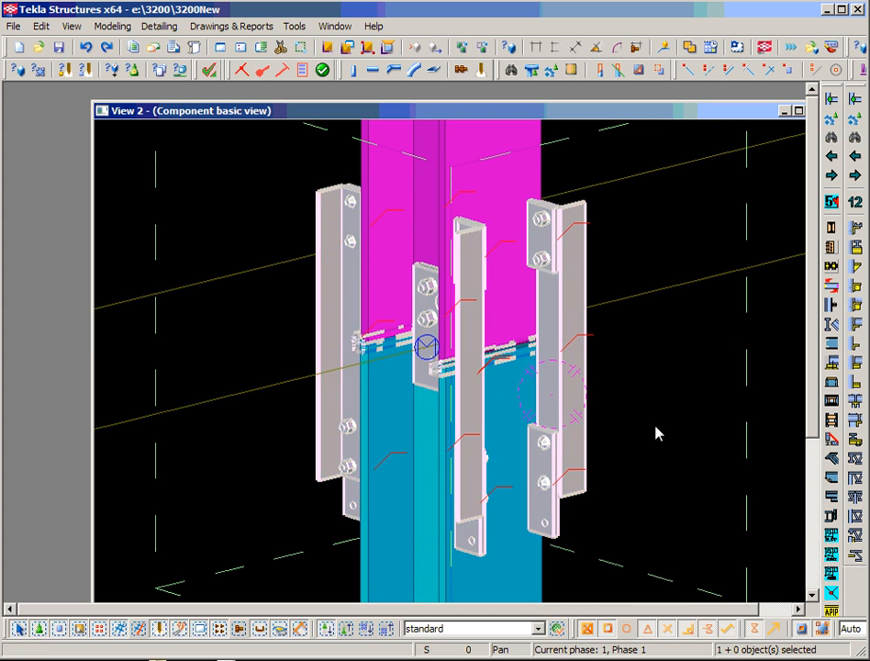
Open the Connection Application help and examine the Column Splice sample's description and erection aid sketch
{"action": "middle_click_drag", "start_coordinate": [638, 424], "coordinate": [668, 416]}
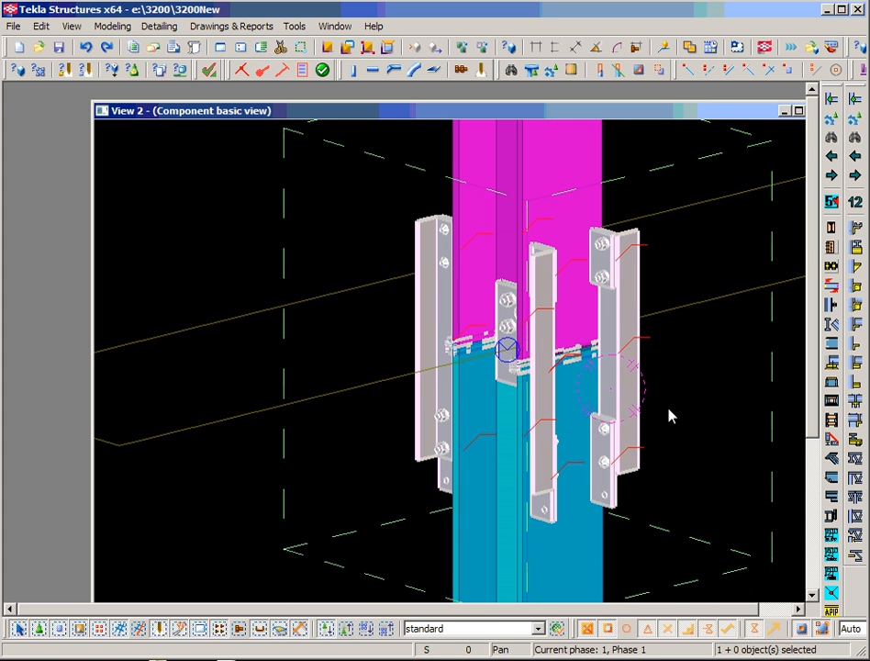
{"action": "left_click", "coordinate": [301, 71]}
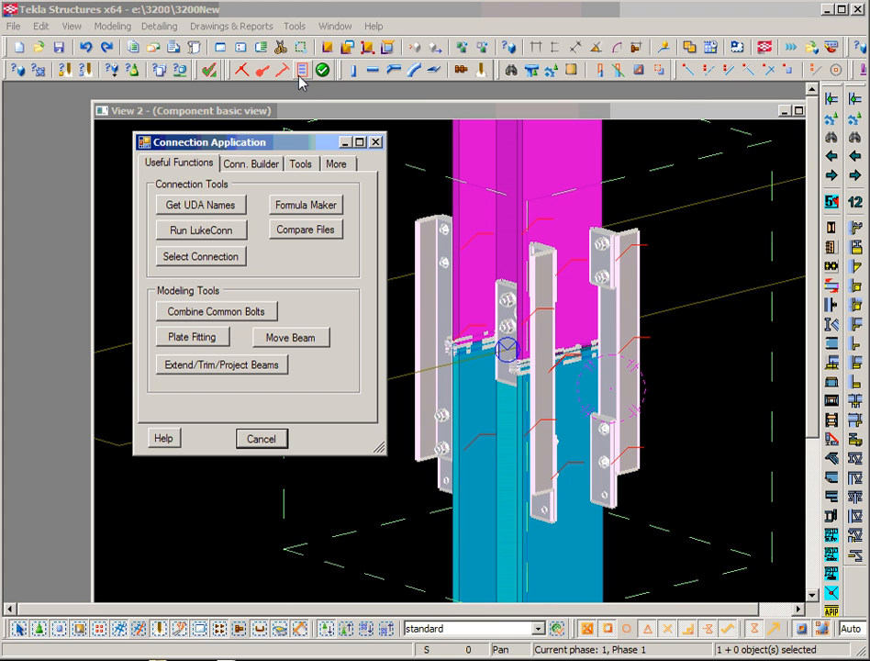
{"action": "left_click", "coordinate": [166, 439]}
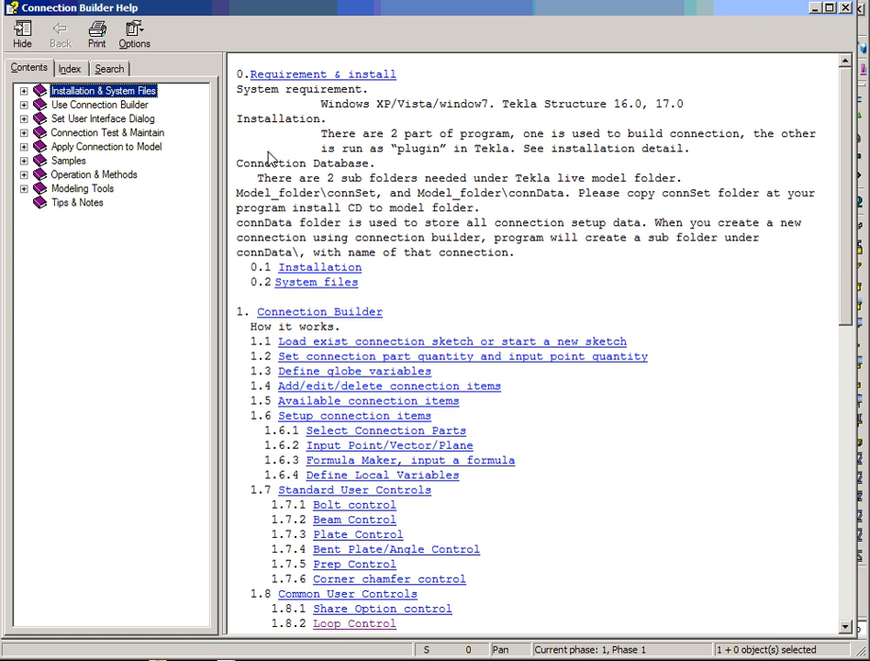
{"action": "left_click", "coordinate": [24, 162]}
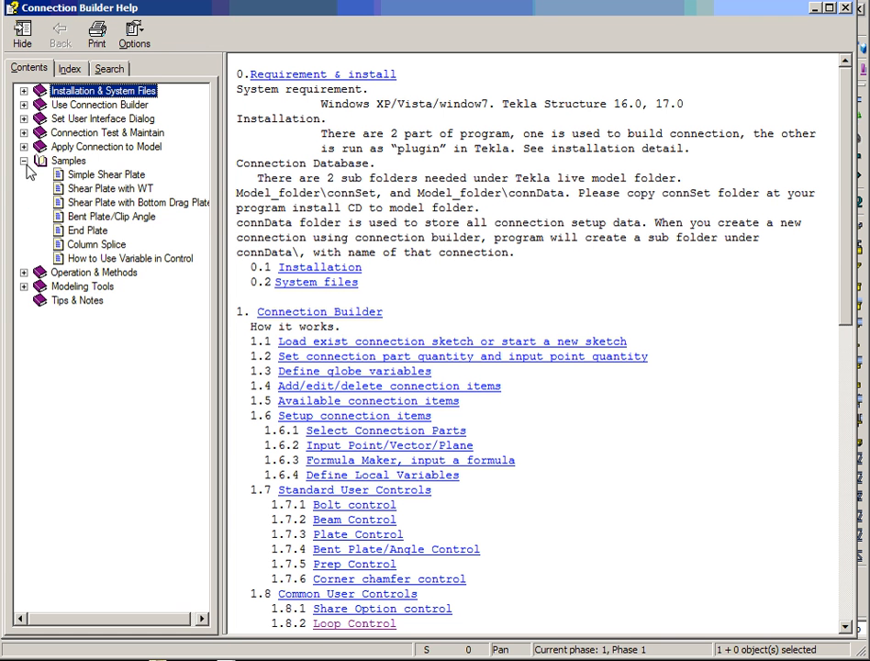
{"action": "left_click", "coordinate": [99, 245]}
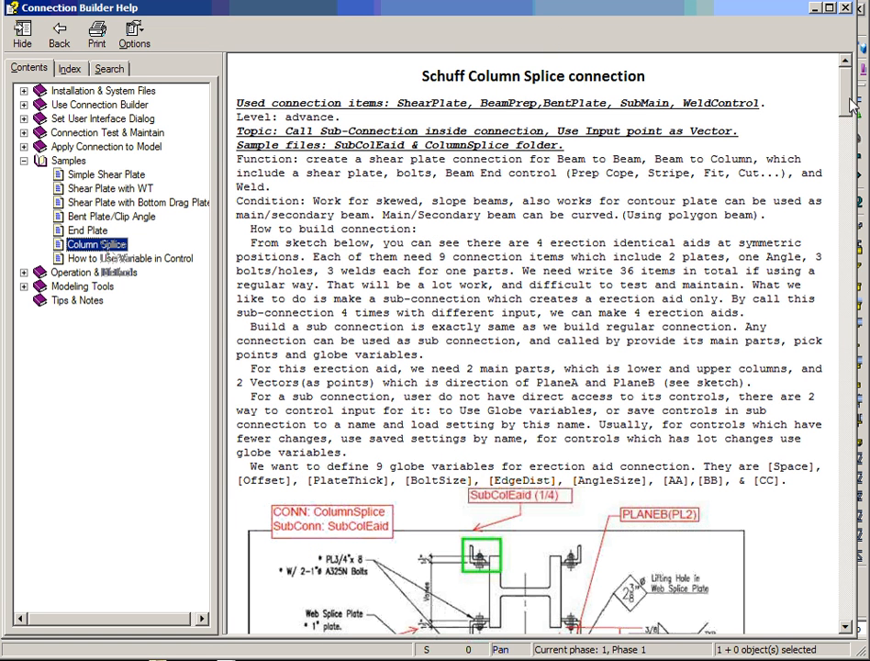
{"action": "left_click_drag", "start_coordinate": [225, 342], "coordinate": [169, 342]}
{"action": "left_click_drag", "start_coordinate": [839, 116], "coordinate": [843, 147]}
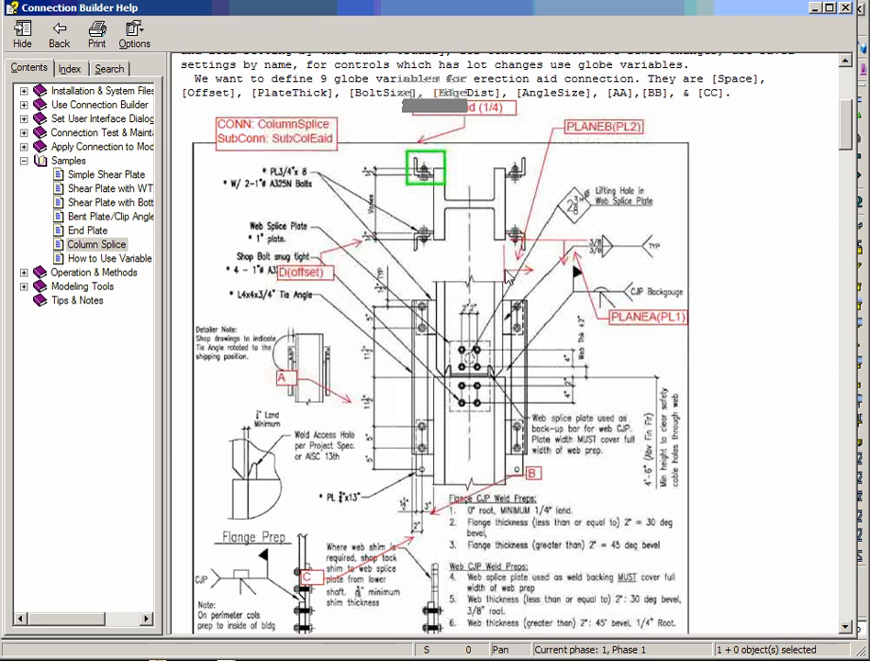
{"action": "left_click", "coordinate": [816, 8]}
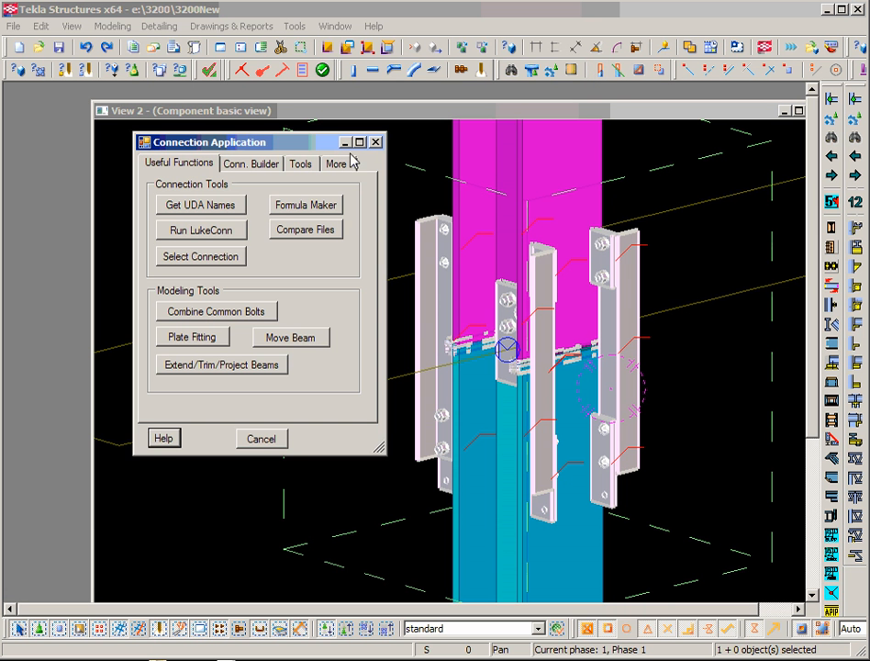
Start building a connection and load the SubColEaid sketch into the Connection Builder
{"action": "left_click", "coordinate": [251, 165]}
{"action": "left_click", "coordinate": [227, 209]}
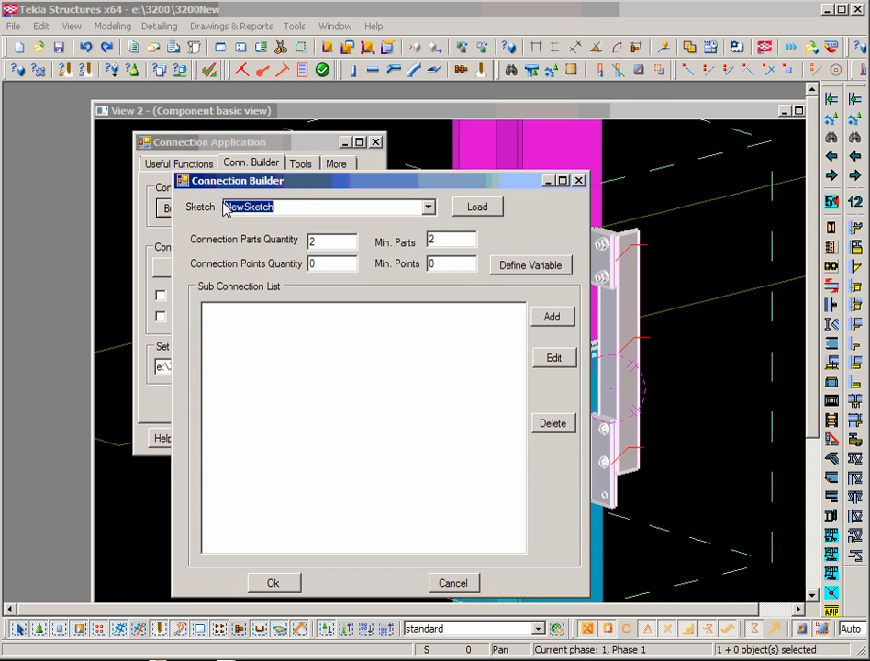
{"action": "left_click_drag", "start_coordinate": [307, 181], "coordinate": [388, 104]}
{"action": "left_click", "coordinate": [510, 130]}
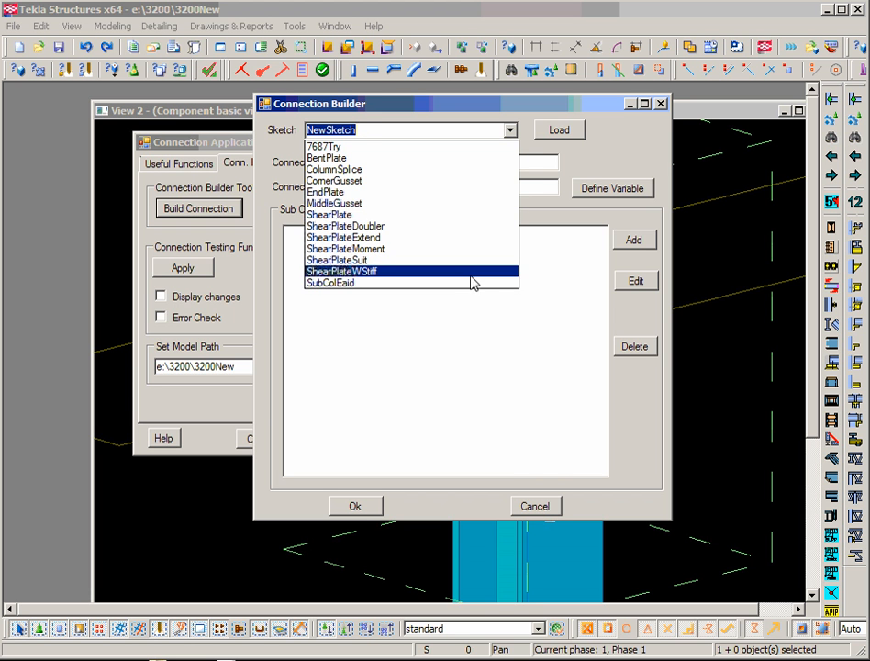
{"action": "left_click", "coordinate": [379, 283]}
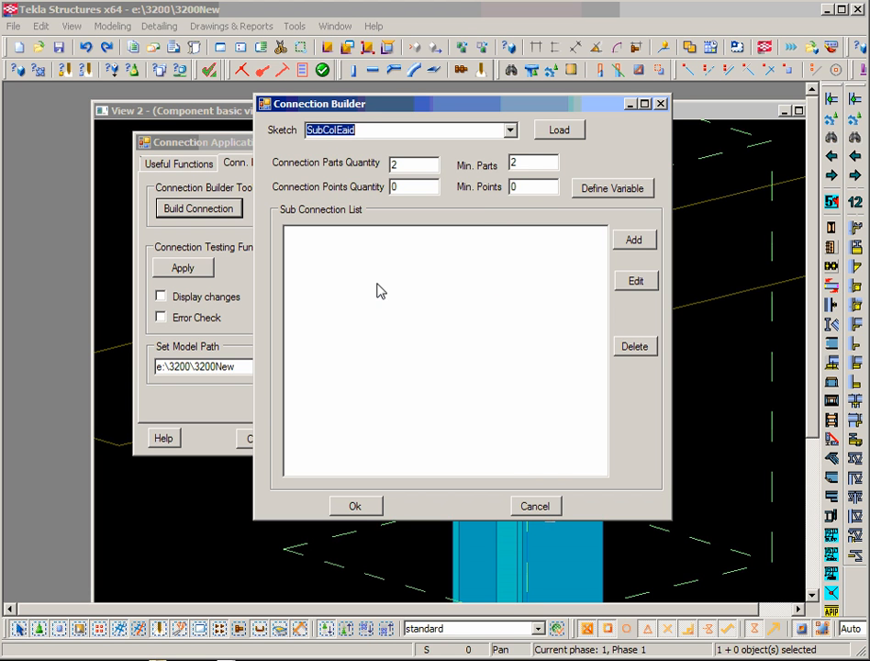
{"action": "left_click", "coordinate": [552, 133]}
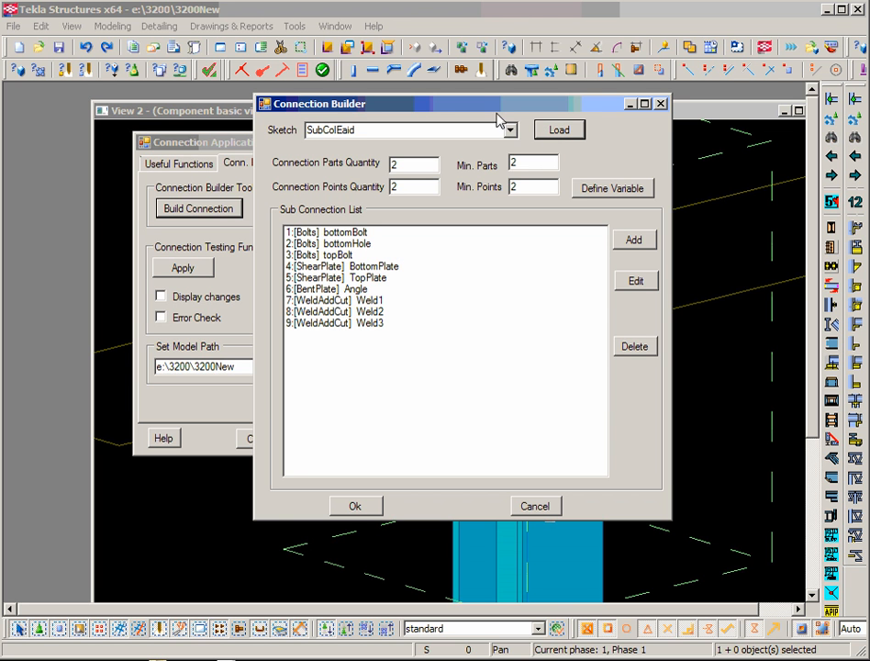
{"action": "left_click_drag", "start_coordinate": [496, 110], "coordinate": [486, 85]}
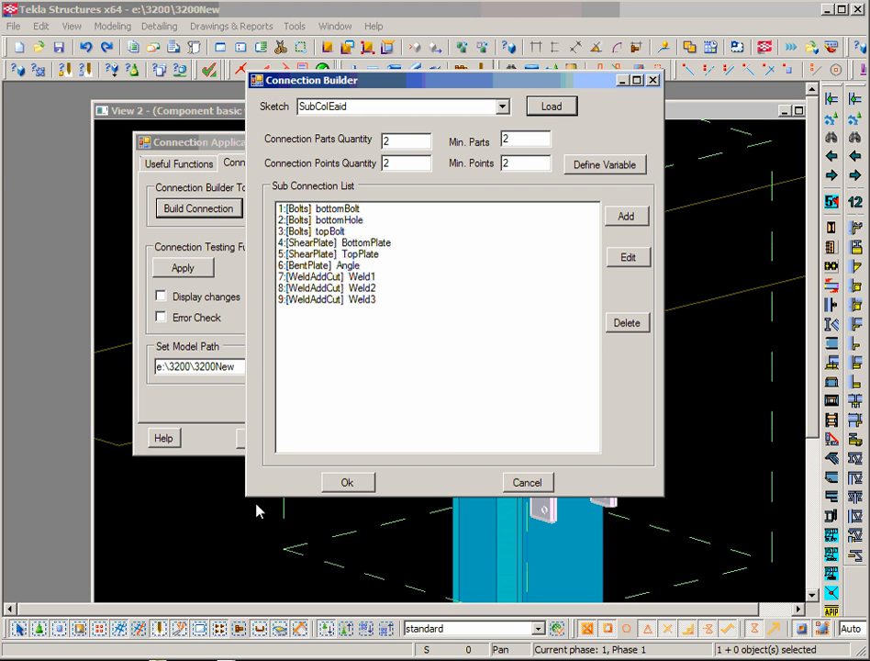
Consult the Column Splice sketch in the help again to check the PlaneA and PlaneB directions
{"action": "left_click", "coordinate": [164, 438]}
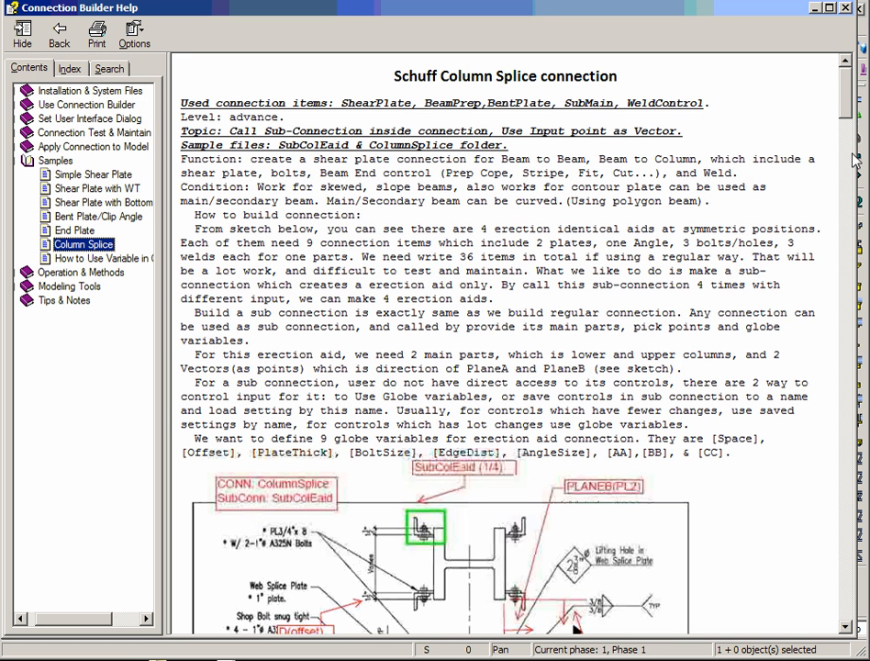
{"action": "scroll", "coordinate": [854, 115], "scroll_direction": "down", "scroll_amount": 9}
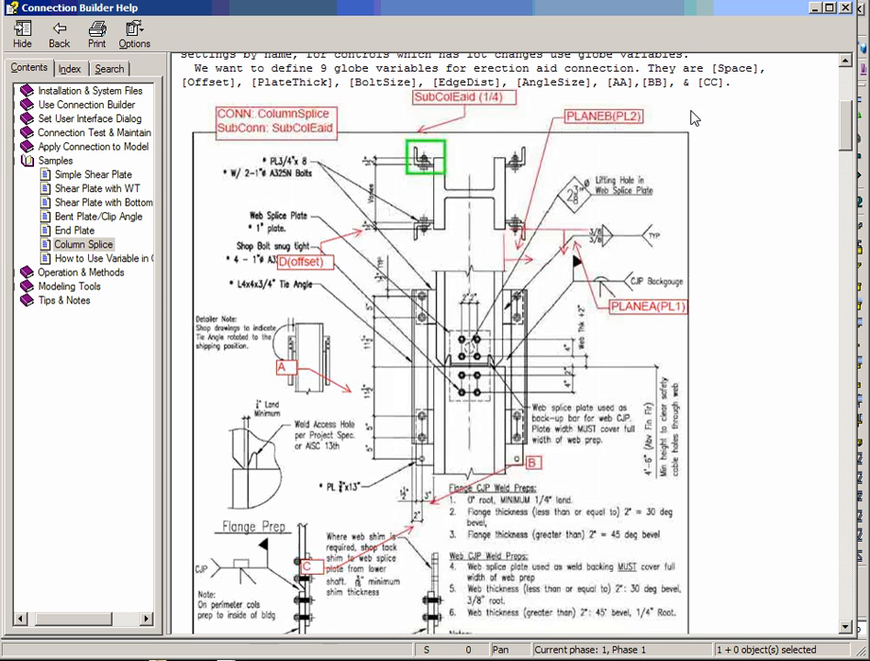
{"action": "left_click", "coordinate": [813, 9]}
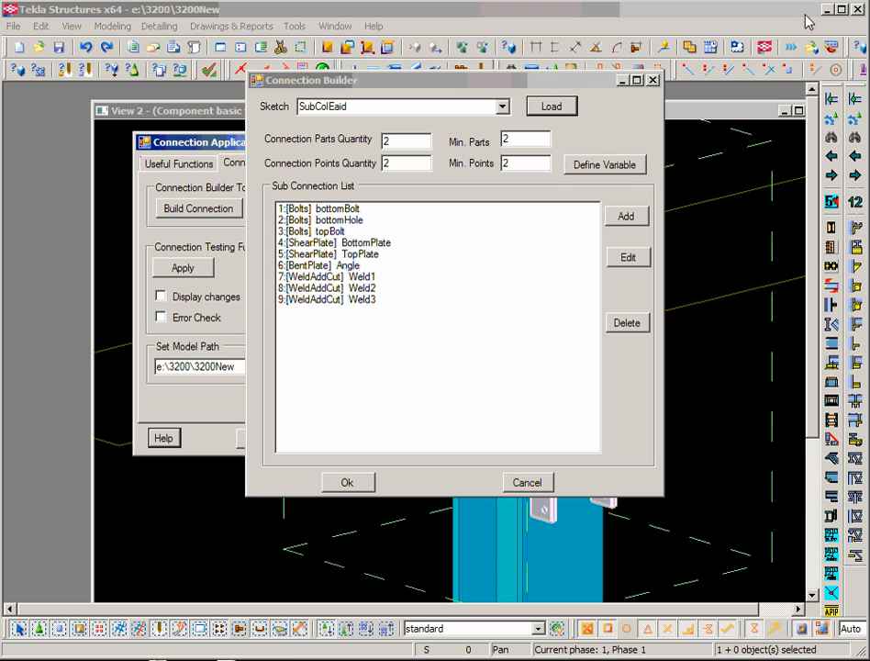
Go through the SubColEaid connection items from bottomBolt to Angle in the sub connection list
{"action": "left_click", "coordinate": [339, 211]}
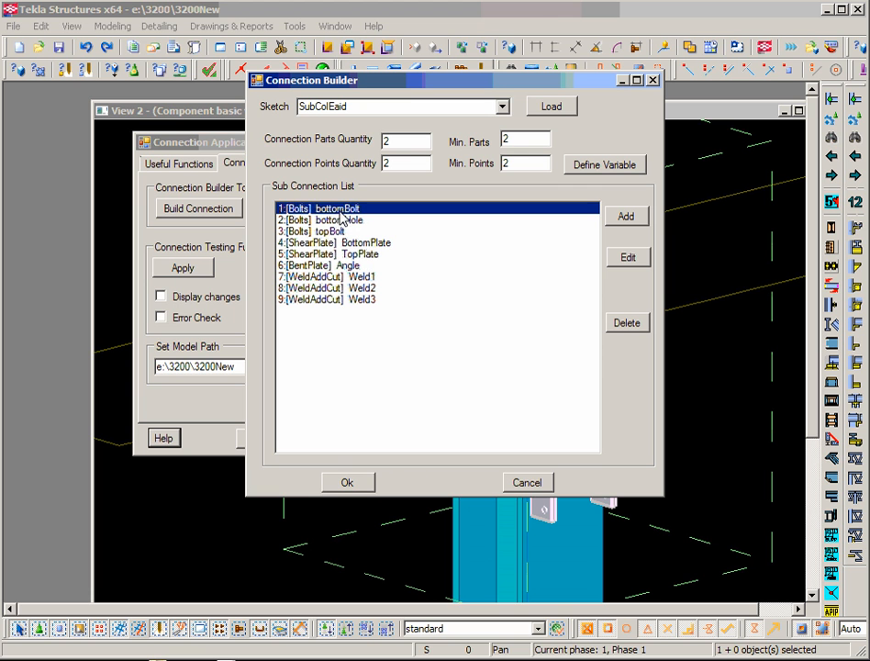
{"action": "left_click", "coordinate": [350, 223]}
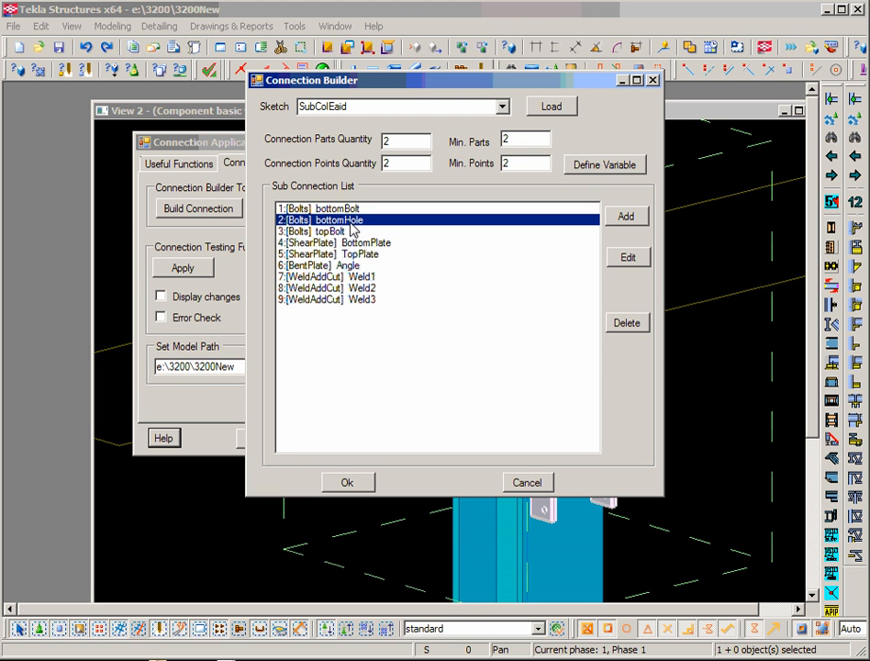
{"action": "left_click", "coordinate": [337, 233]}
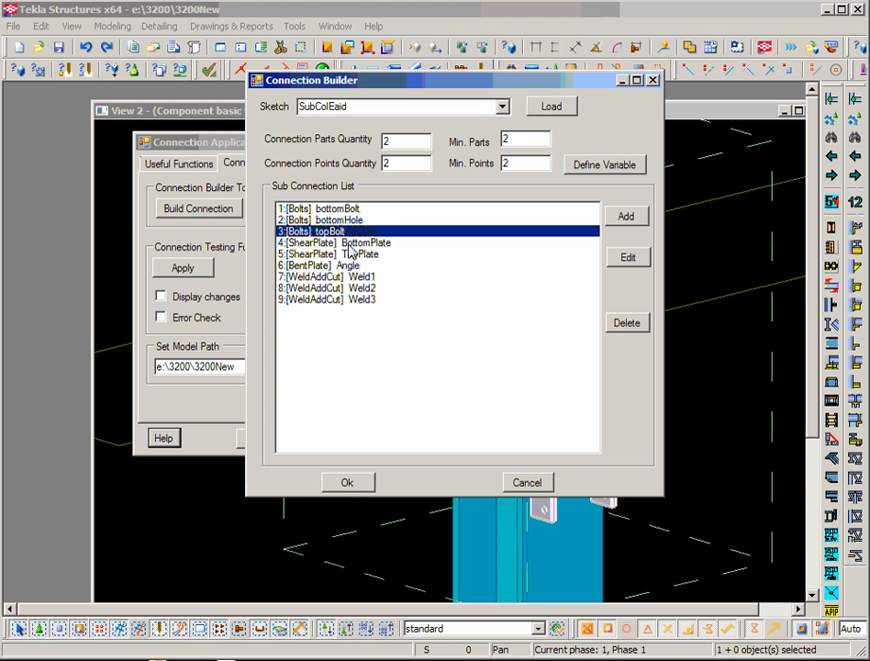
{"action": "left_click", "coordinate": [349, 244]}
{"action": "left_click", "coordinate": [353, 255]}
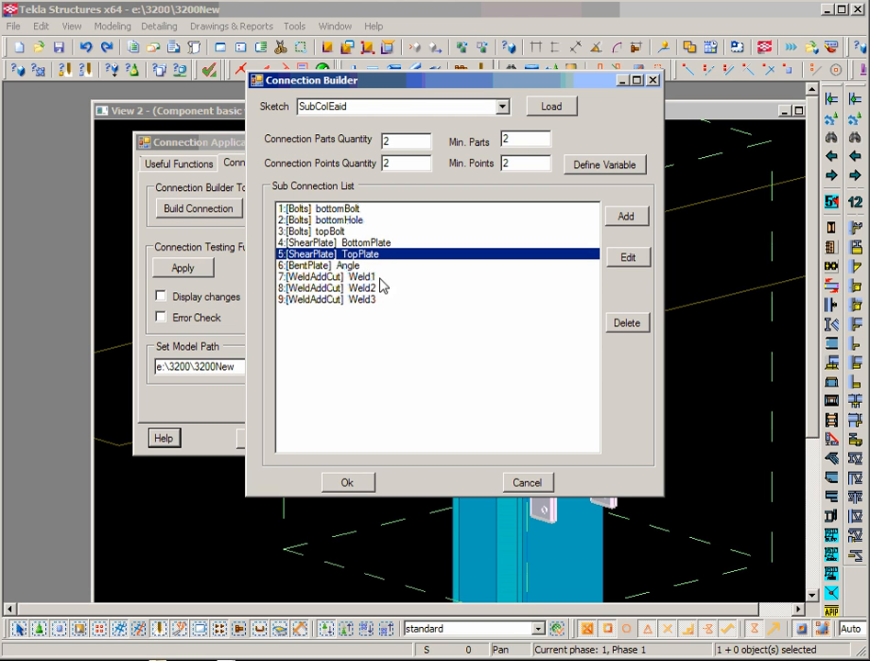
{"action": "left_click", "coordinate": [356, 266]}
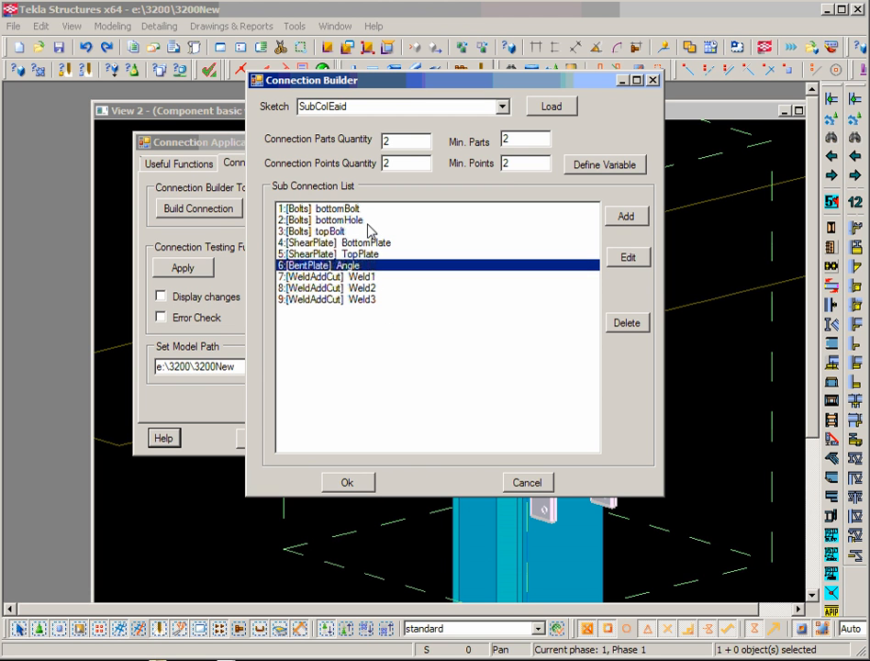
Open the bottomBolt item for editing to view its bolt location settings
{"action": "left_click", "coordinate": [402, 209]}
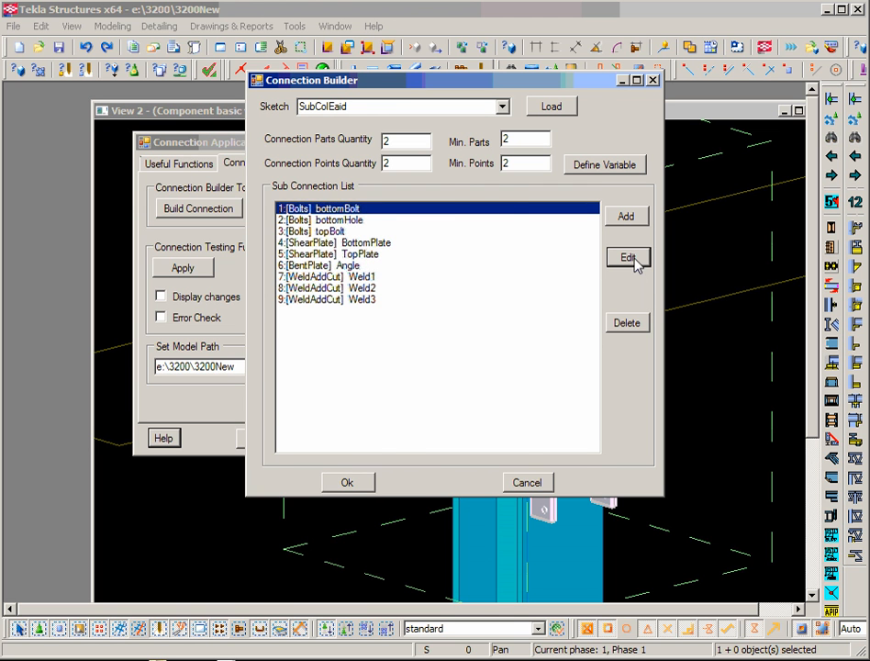
{"action": "left_click", "coordinate": [633, 261]}
{"action": "left_click_drag", "start_coordinate": [484, 205], "coordinate": [491, 149]}
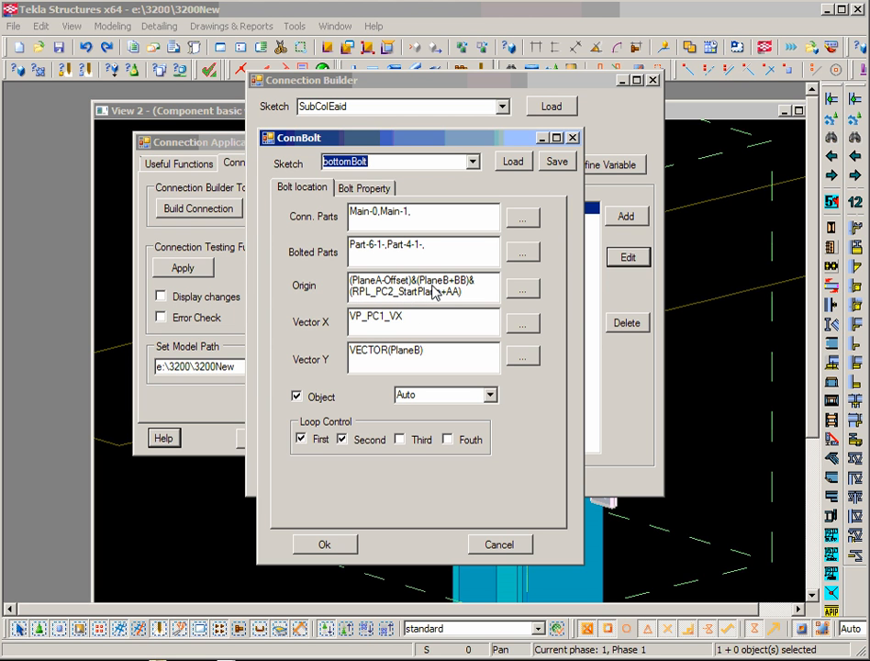
Open the bolt origin in Formula Maker and examine the PlaneA variable's DIRECTION formula and its PickPoint_0 argument
{"action": "left_click", "coordinate": [535, 292]}
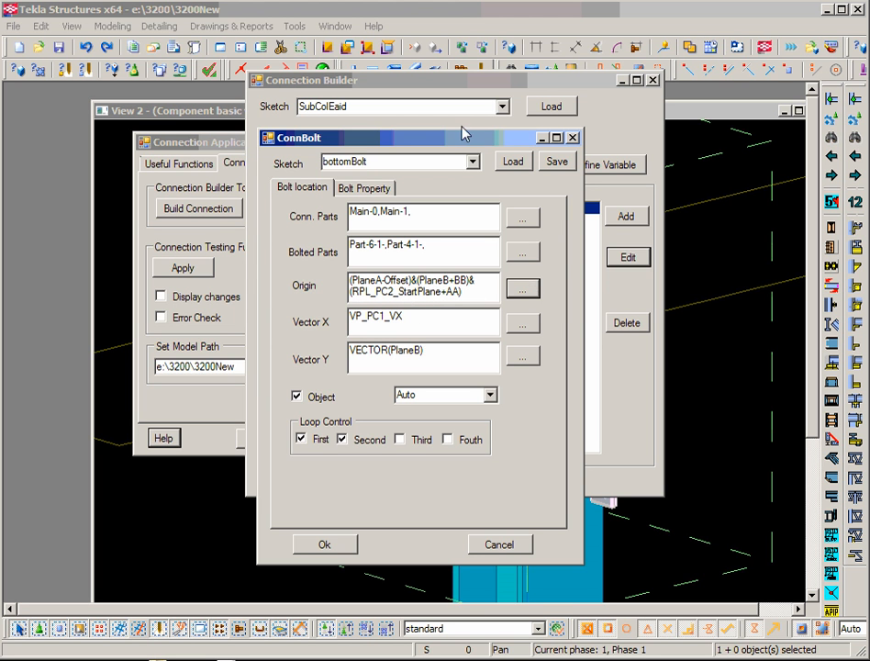
{"action": "left_click_drag", "start_coordinate": [424, 222], "coordinate": [487, 47]}
{"action": "left_click", "coordinate": [544, 71]}
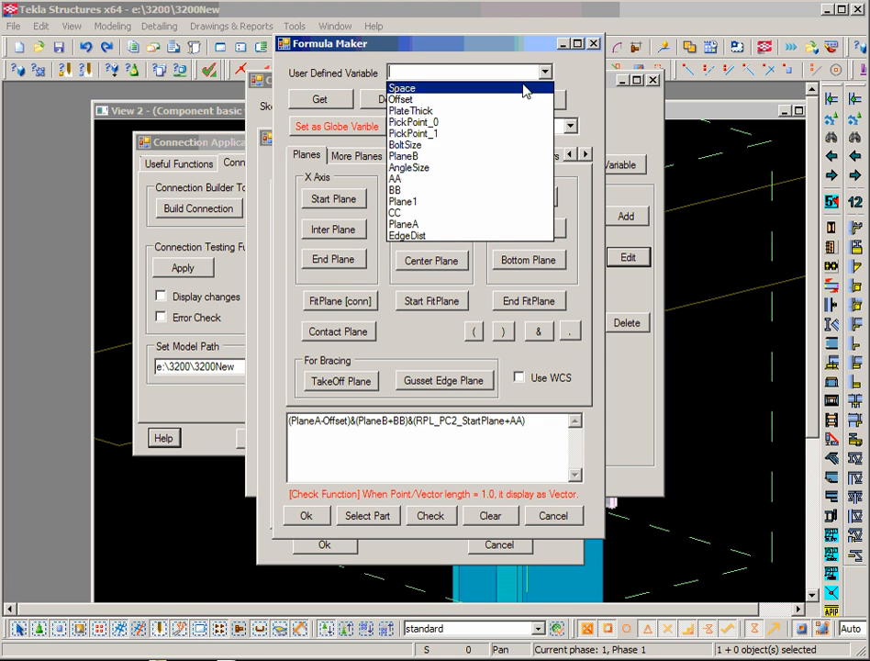
{"action": "left_click", "coordinate": [450, 224]}
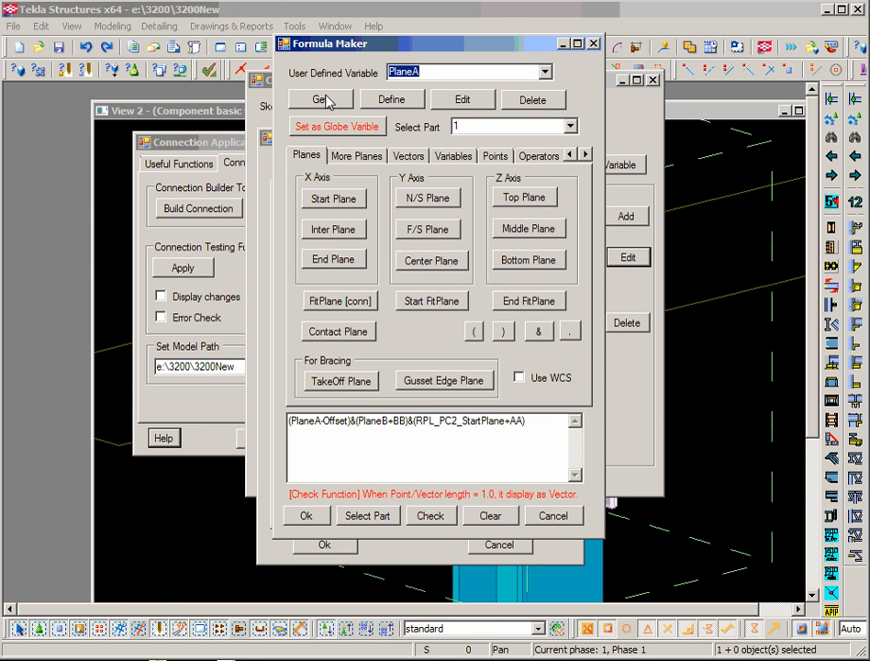
{"action": "left_click", "coordinate": [462, 100]}
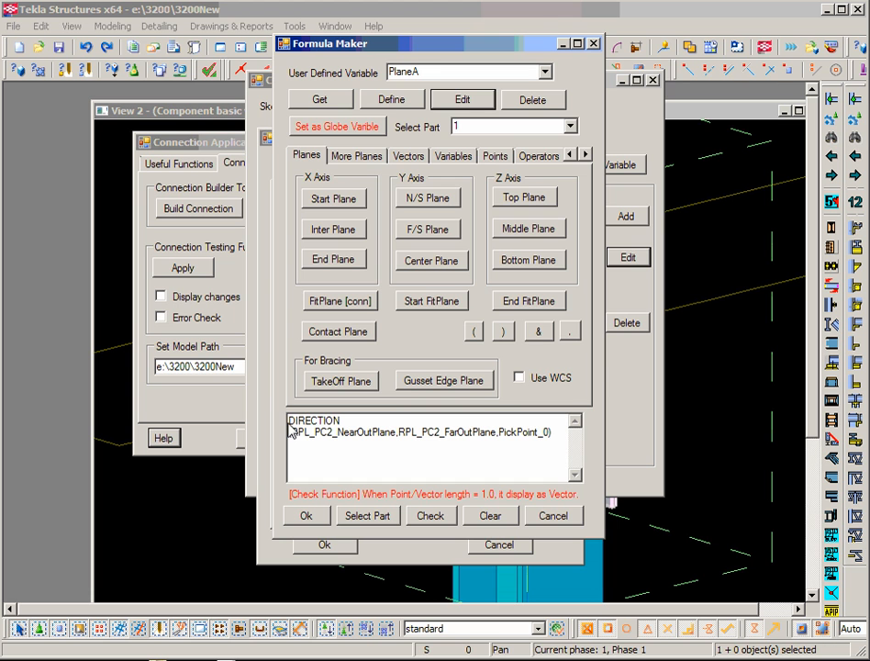
{"action": "left_click_drag", "start_coordinate": [288, 422], "coordinate": [341, 423]}
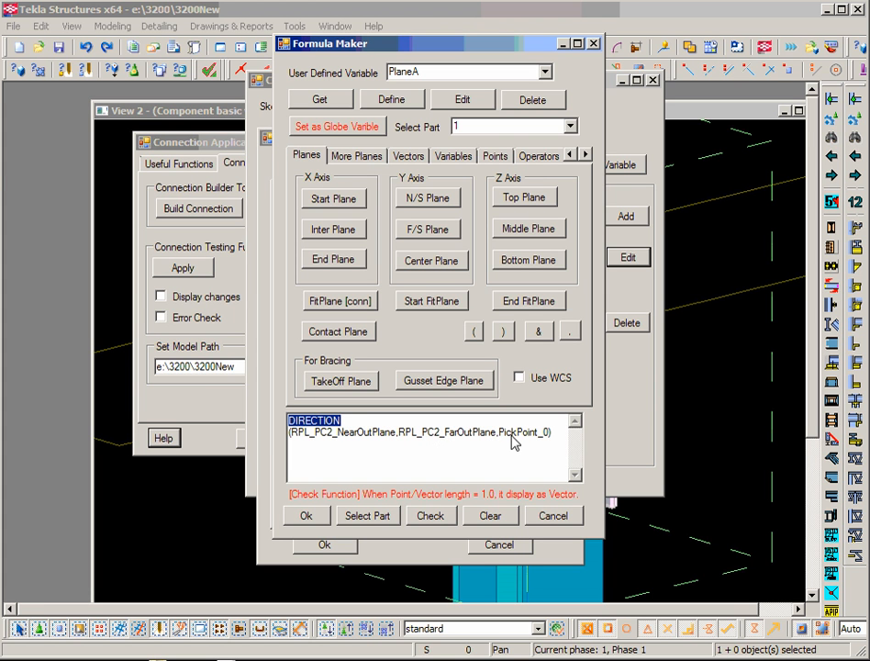
{"action": "left_click_drag", "start_coordinate": [501, 438], "coordinate": [549, 437]}
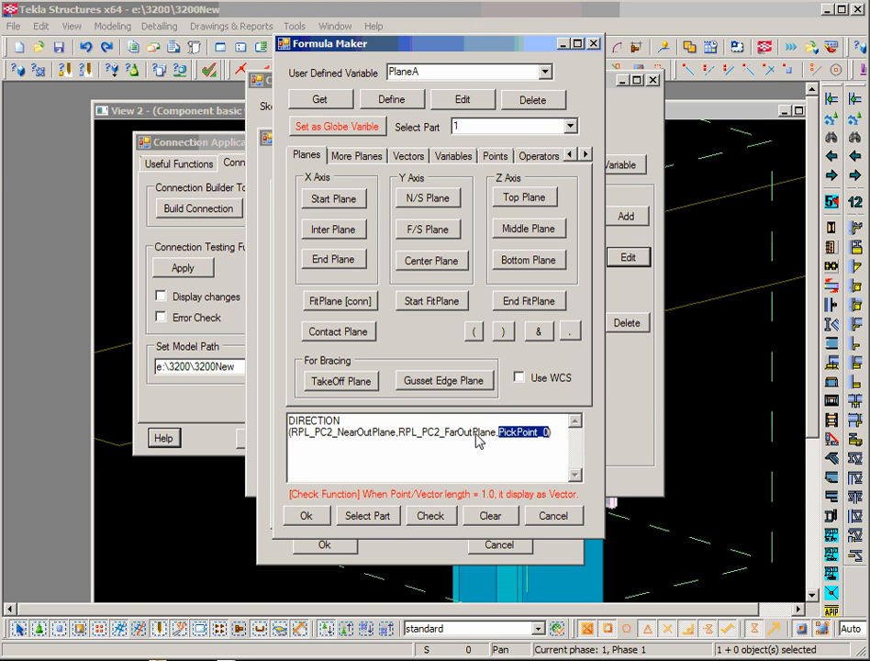
Examine the PlaneB variable's formula in Formula Maker, then cancel without keeping any formula changes
{"action": "left_click", "coordinate": [545, 73]}
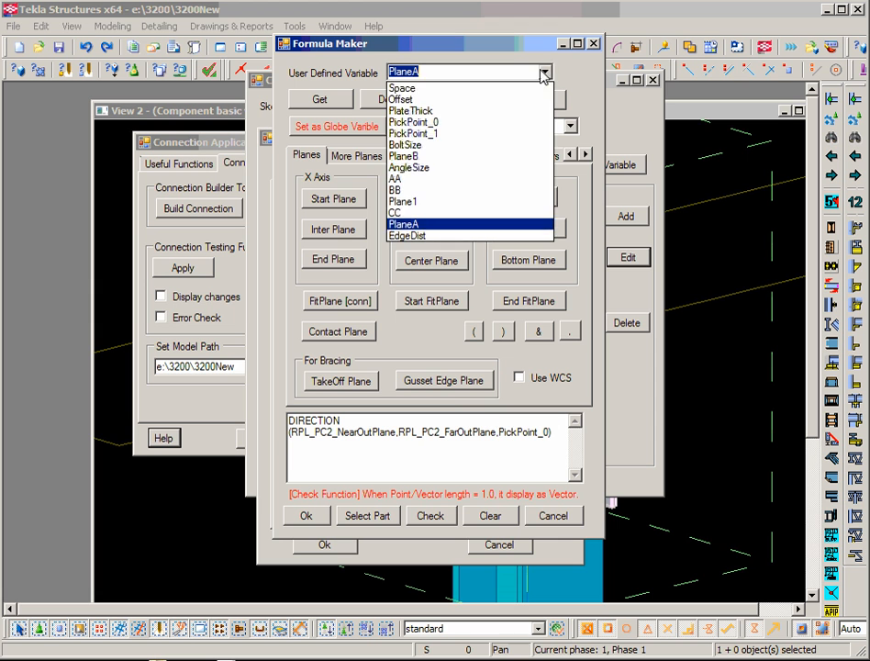
{"action": "left_click", "coordinate": [463, 156]}
{"action": "left_click", "coordinate": [329, 102]}
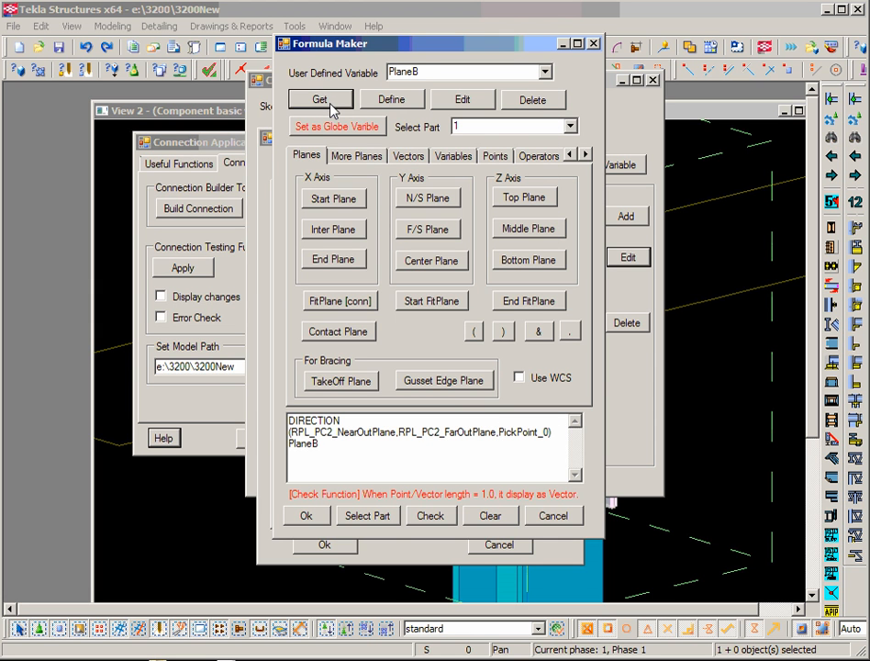
{"action": "left_click", "coordinate": [461, 99]}
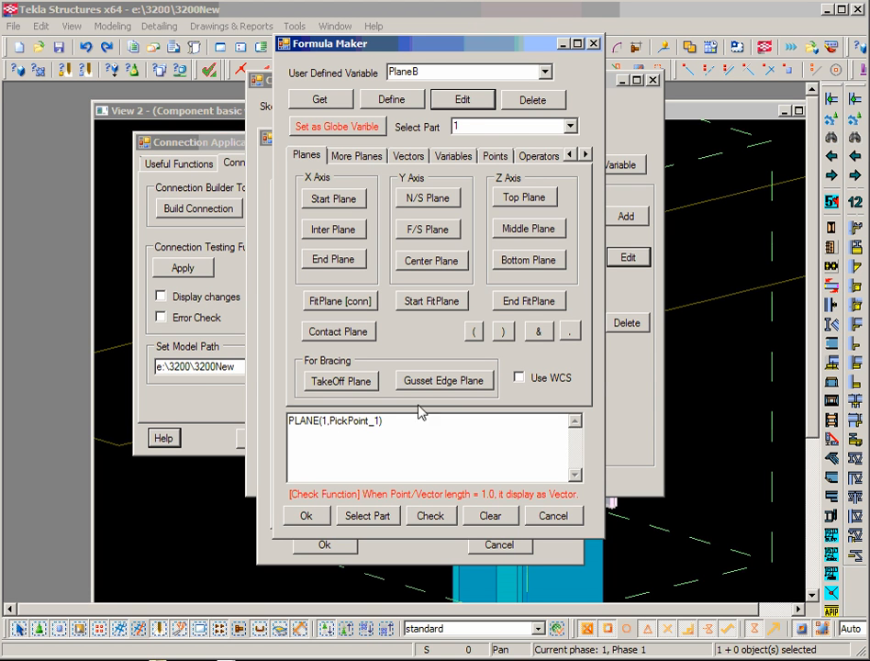
{"action": "left_click", "coordinate": [454, 100]}
{"action": "left_click", "coordinate": [562, 522]}
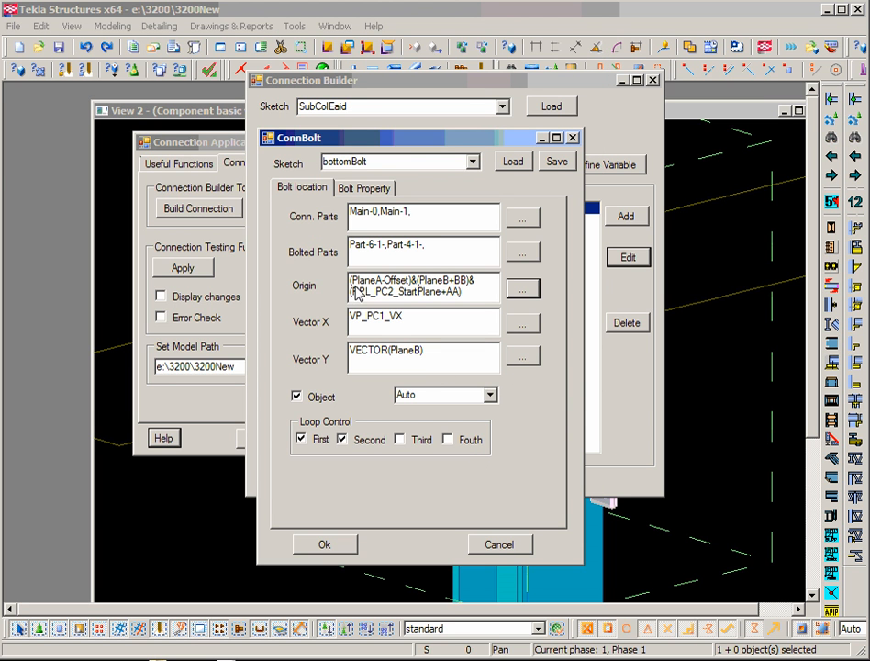
Review the bottomBolt Origin and Vector X expressions and close its settings with OK
{"action": "left_click_drag", "start_coordinate": [349, 280], "coordinate": [476, 300]}
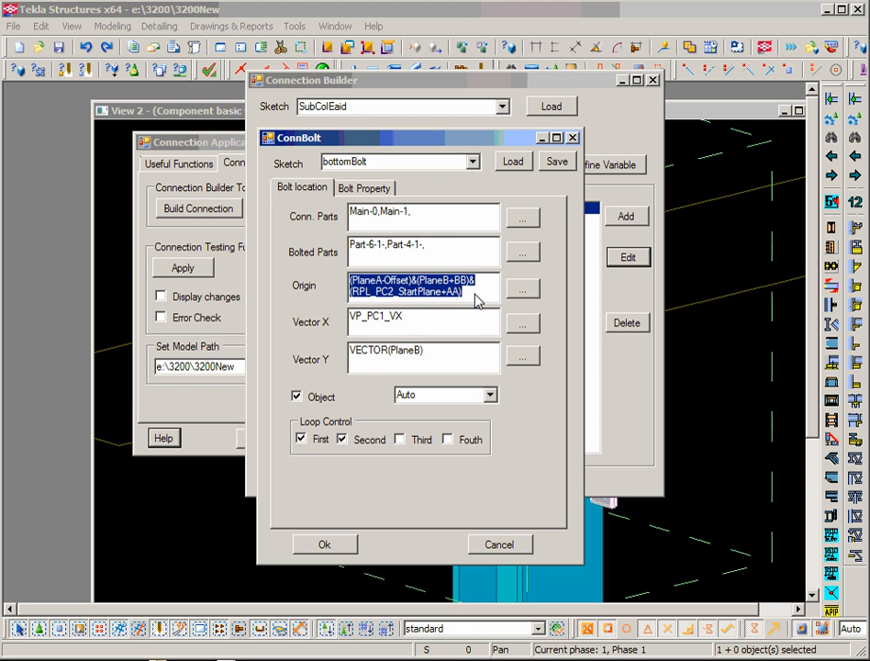
{"action": "left_click_drag", "start_coordinate": [402, 322], "coordinate": [344, 325]}
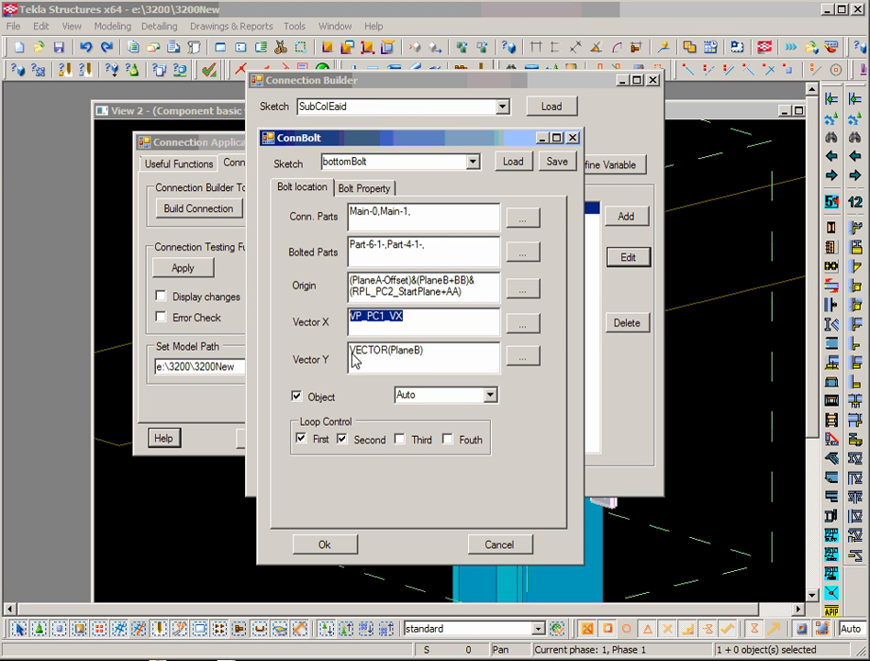
{"action": "left_click", "coordinate": [344, 544]}
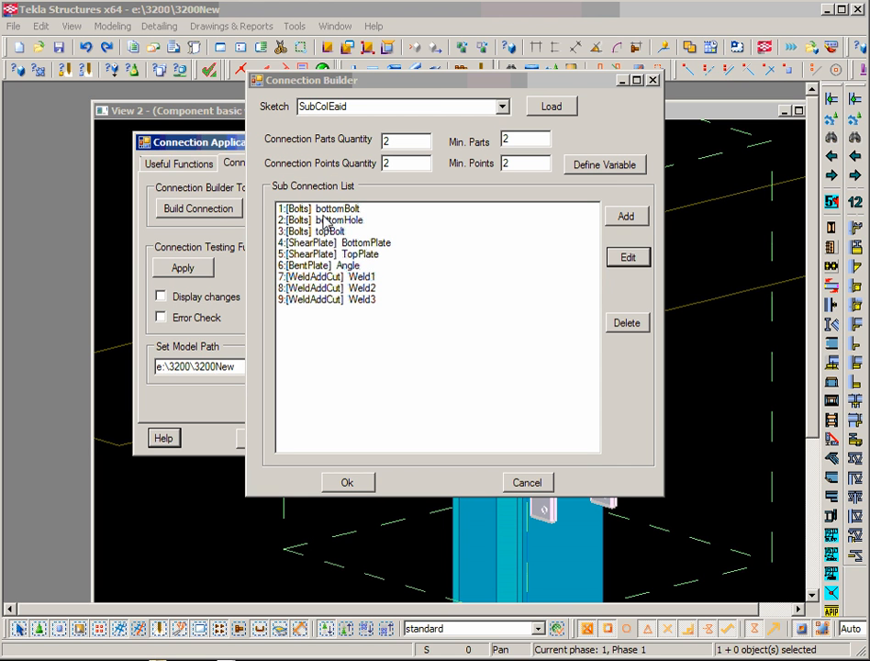
Look over the bottomHole, topBolt and BottomPlate items in the sub-connection list and arrange the two builder dialogs side by side
{"action": "left_click", "coordinate": [329, 222]}
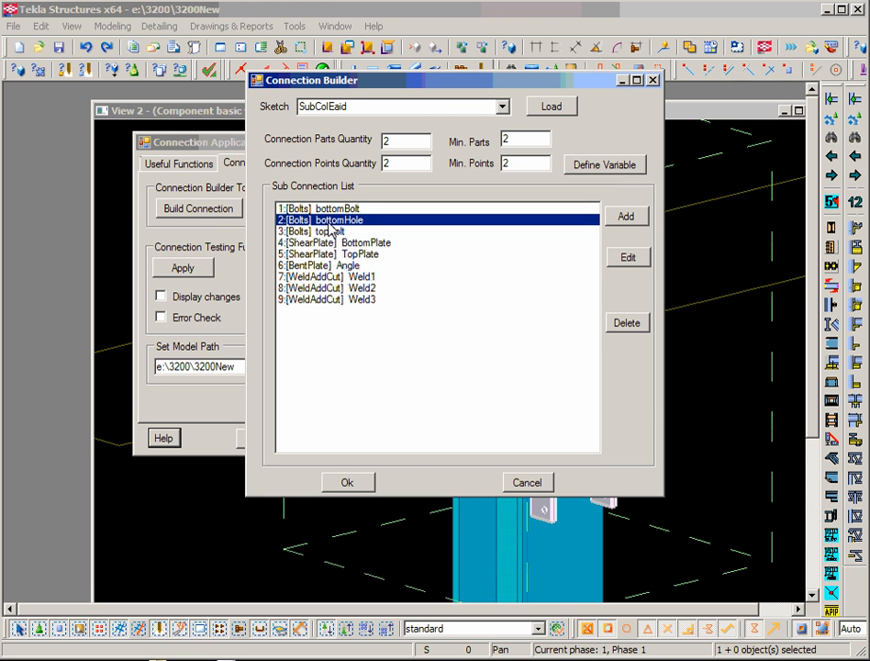
{"action": "left_click", "coordinate": [331, 232]}
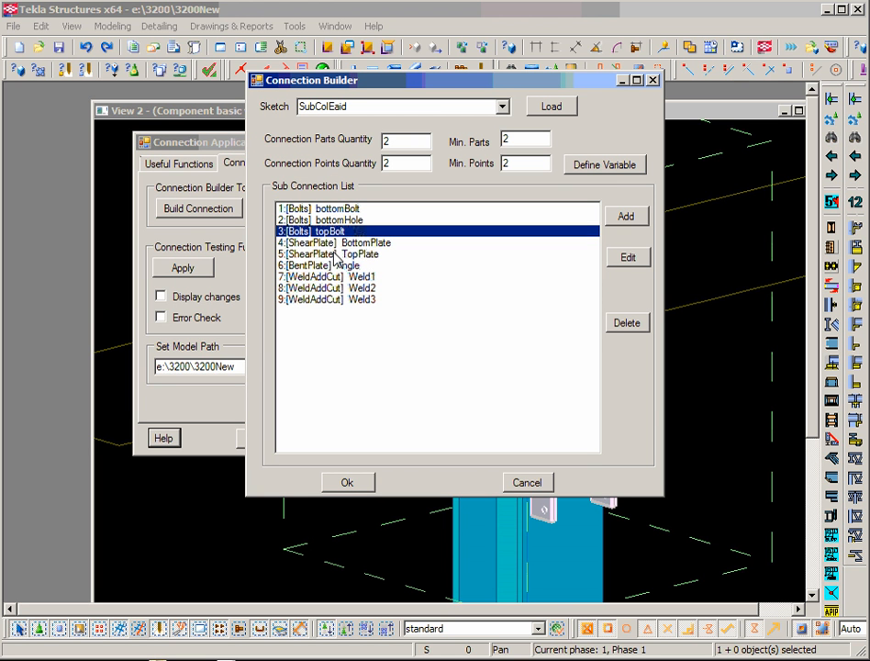
{"action": "left_click", "coordinate": [332, 244]}
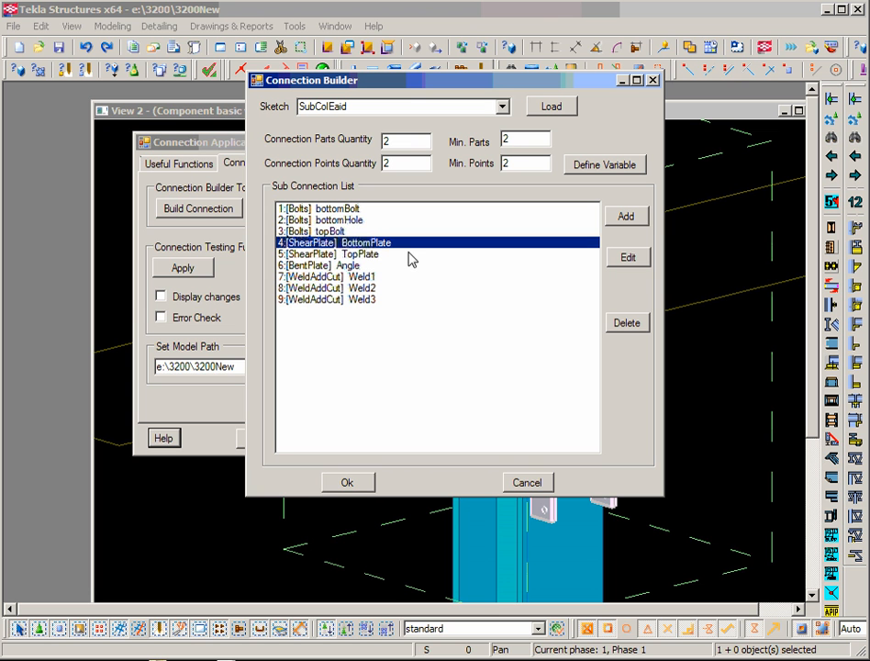
{"action": "left_click_drag", "start_coordinate": [466, 86], "coordinate": [536, 107]}
{"action": "left_click_drag", "start_coordinate": [256, 144], "coordinate": [158, 120]}
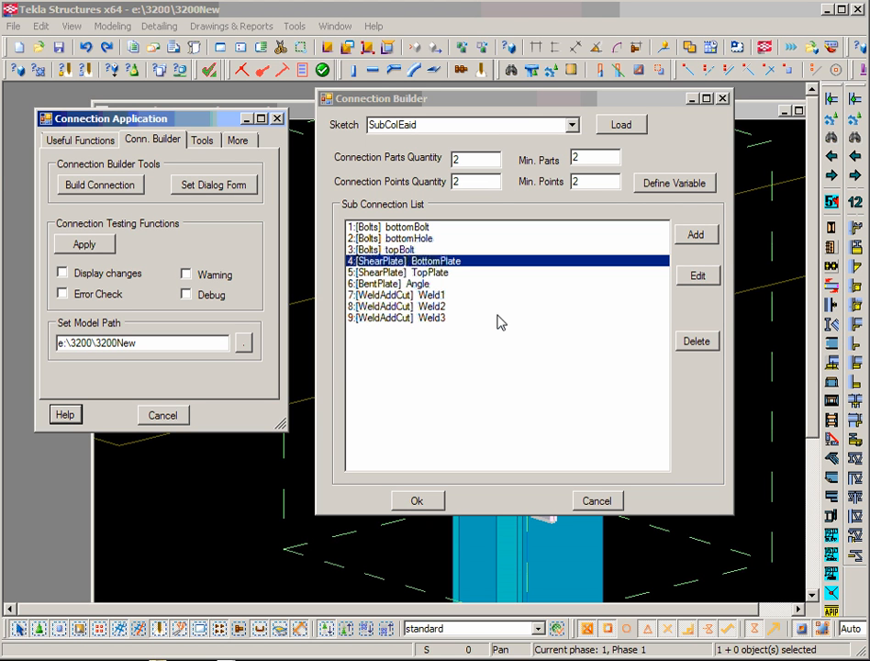
Review the global variables defined for SubColEaid, including AA, BB, CC, EdgeDist, Space, PlateThick, BoltSize and AngleSize, and close the list
{"action": "left_click", "coordinate": [672, 184]}
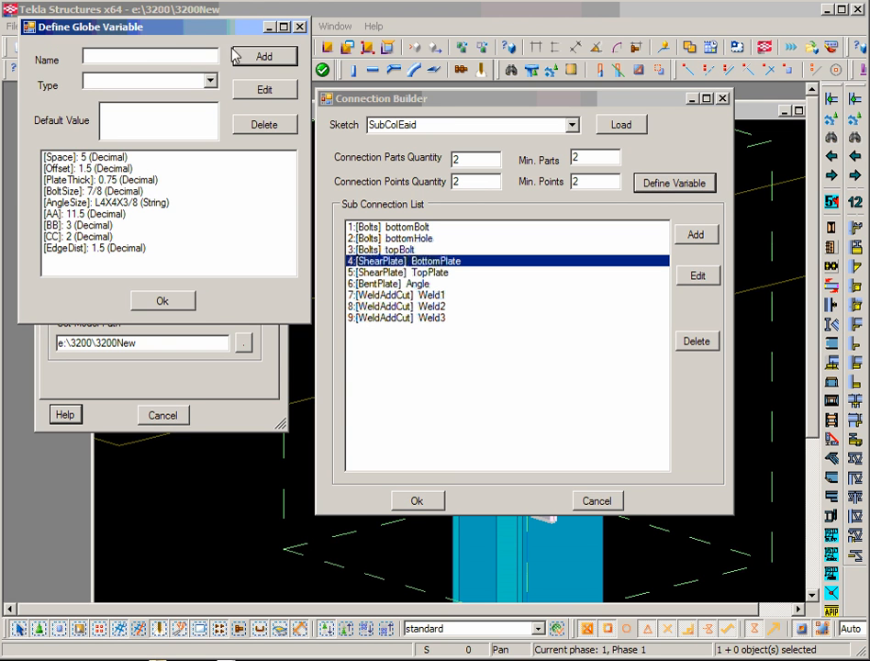
{"action": "left_click_drag", "start_coordinate": [214, 39], "coordinate": [606, 112]}
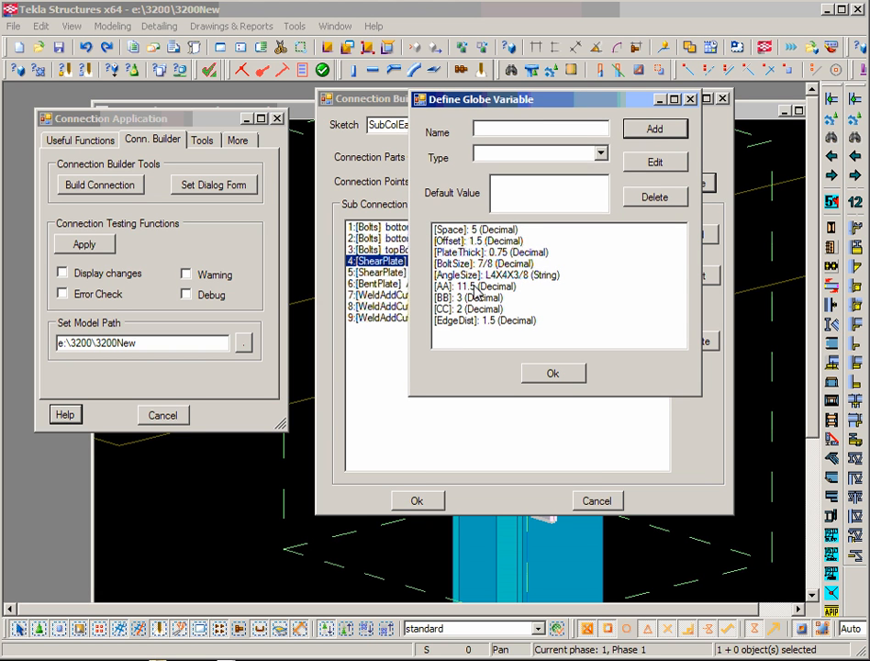
{"action": "left_click", "coordinate": [446, 286]}
{"action": "left_click", "coordinate": [451, 297]}
{"action": "left_click", "coordinate": [459, 310]}
{"action": "left_click", "coordinate": [470, 321]}
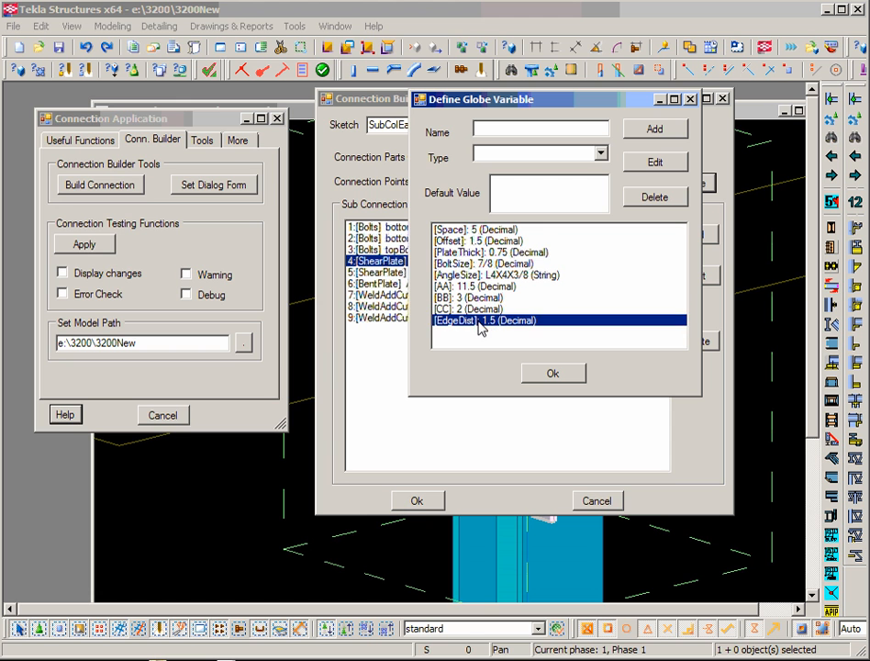
{"action": "left_click", "coordinate": [472, 230]}
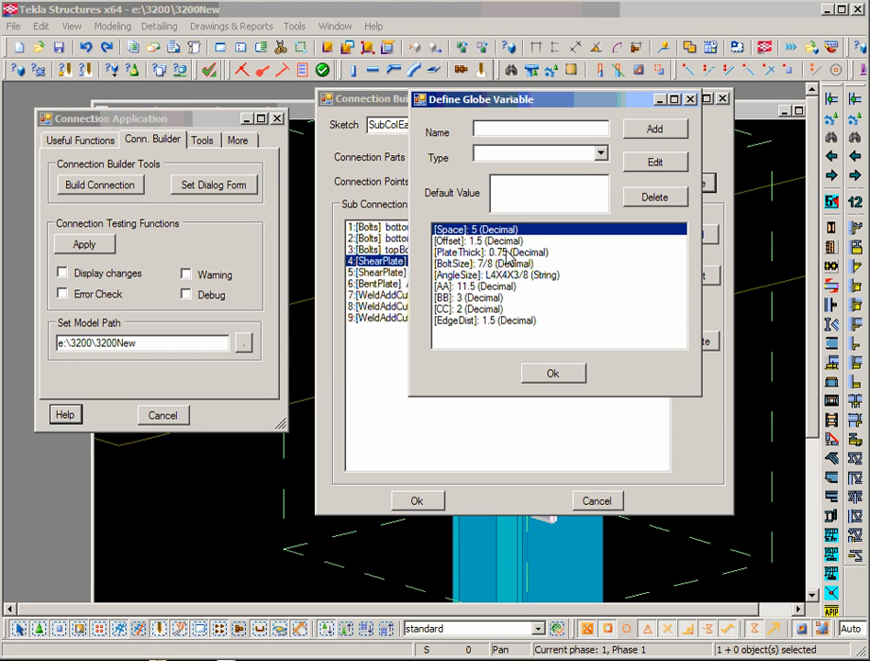
{"action": "left_click", "coordinate": [495, 252]}
{"action": "left_click", "coordinate": [502, 264]}
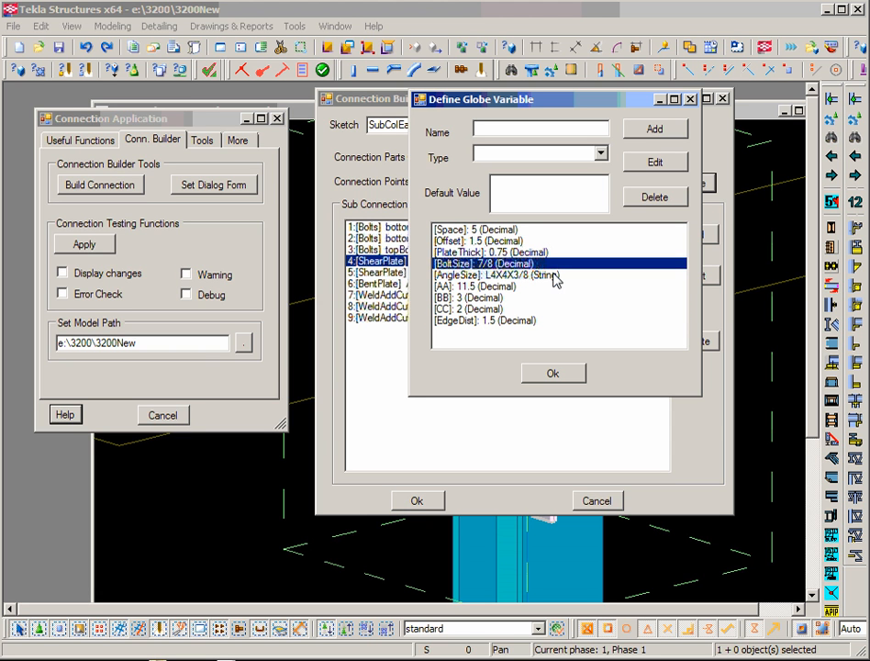
{"action": "left_click", "coordinate": [533, 275]}
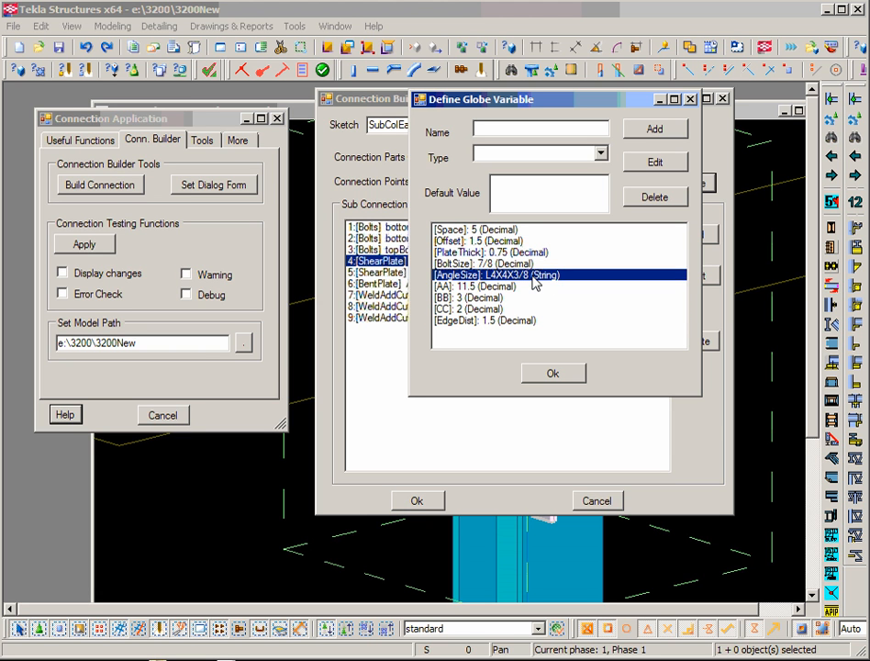
{"action": "left_click", "coordinate": [568, 375]}
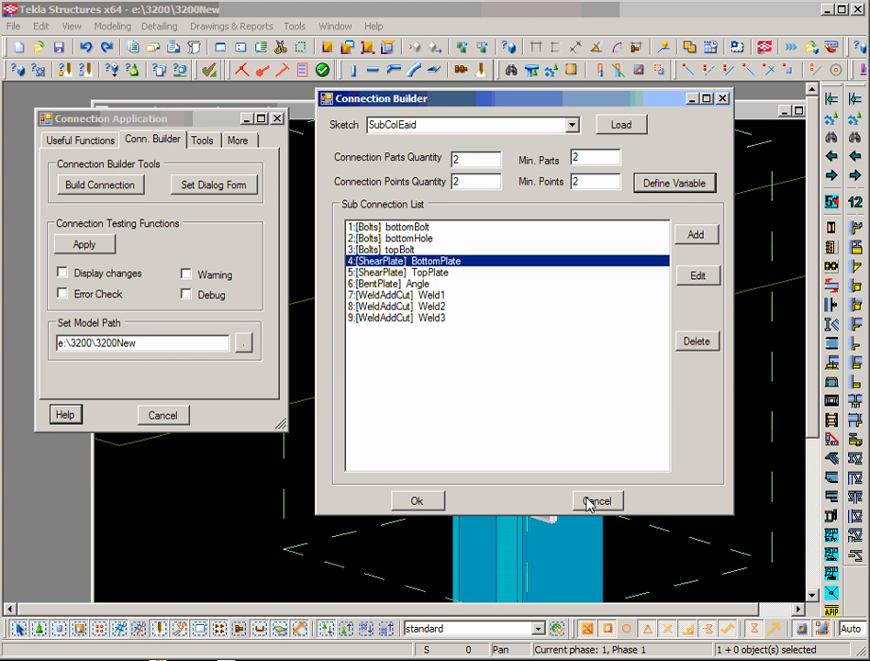
Cancel out of the builder dialogs and open the model's column splice settings to view both E-aid parameter pages
{"action": "left_click", "coordinate": [589, 503]}
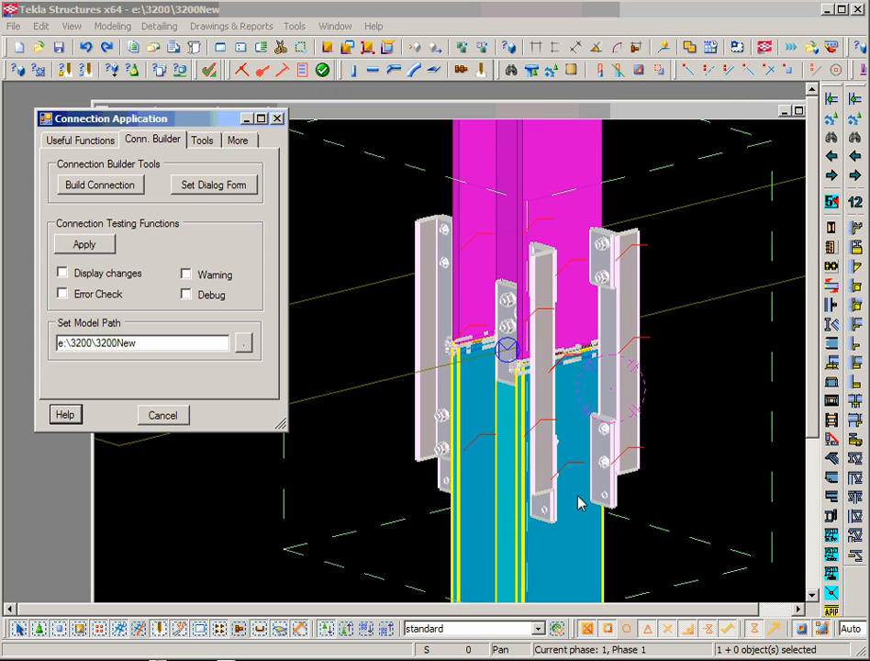
{"action": "left_click", "coordinate": [174, 418]}
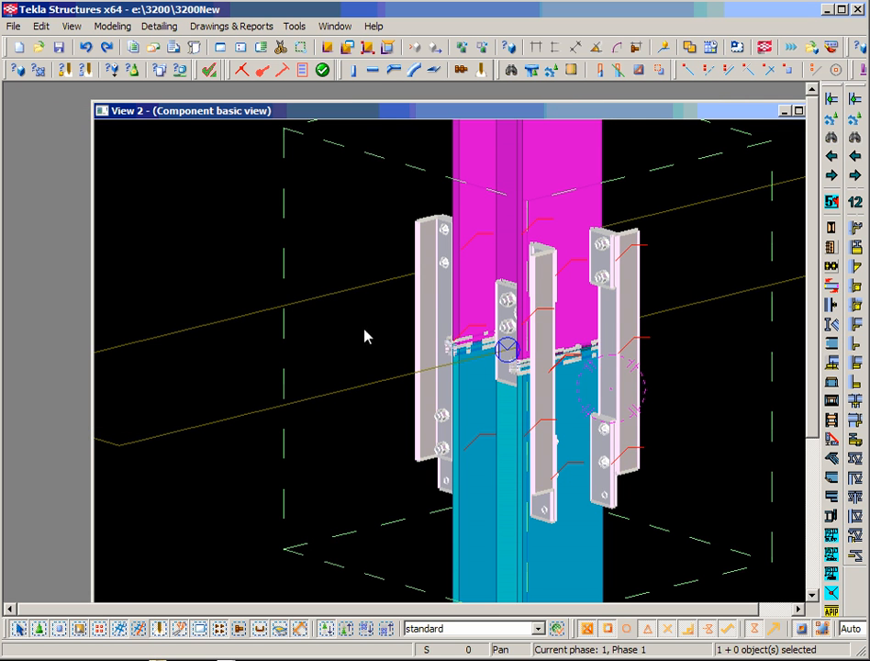
{"action": "double_click", "coordinate": [427, 326]}
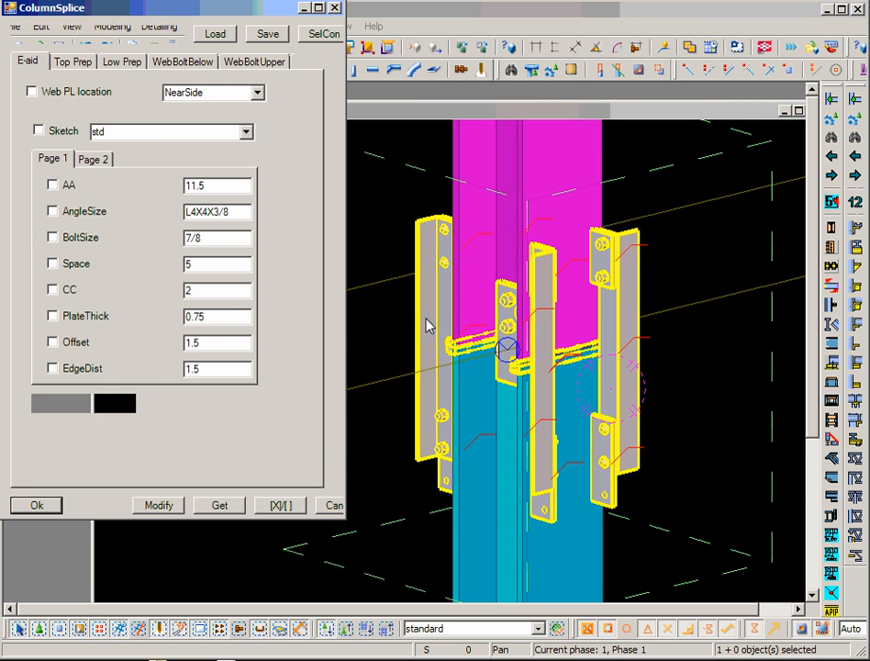
{"action": "left_click_drag", "start_coordinate": [130, 14], "coordinate": [323, 29]}
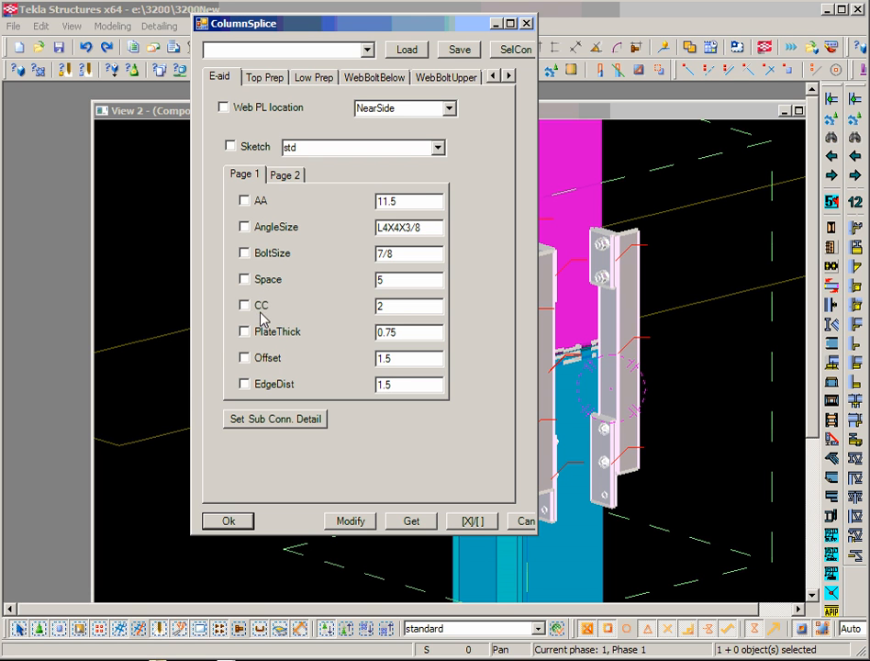
{"action": "left_click", "coordinate": [287, 175]}
{"action": "left_click", "coordinate": [246, 175]}
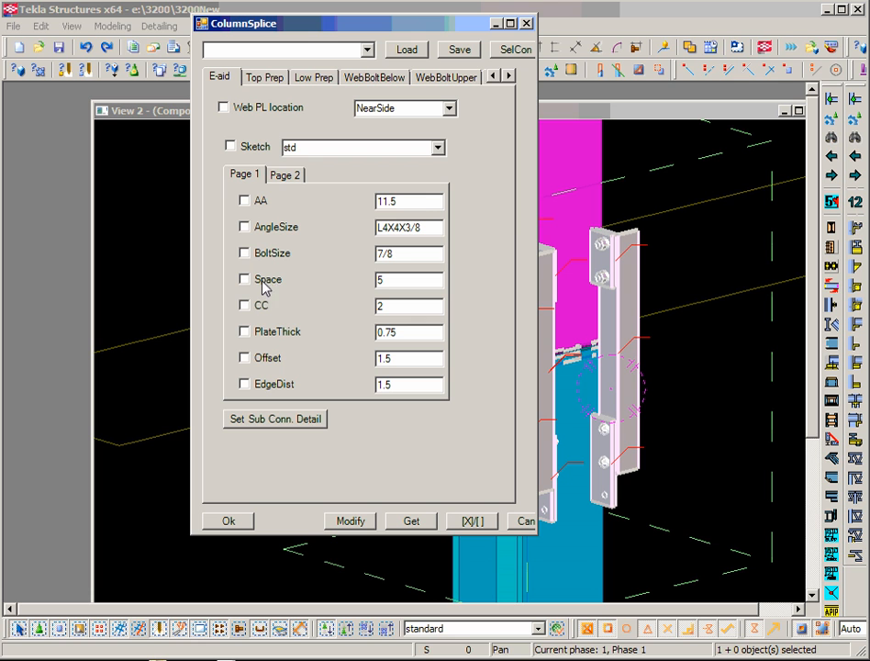
Examine the AA, AngleSize and BoltSize parameter values on the first E-aid page of the column splice
{"action": "left_click", "coordinate": [418, 208]}
{"action": "left_click_drag", "start_coordinate": [419, 208], "coordinate": [371, 201]}
{"action": "left_click", "coordinate": [414, 234]}
{"action": "double_click", "coordinate": [414, 235]}
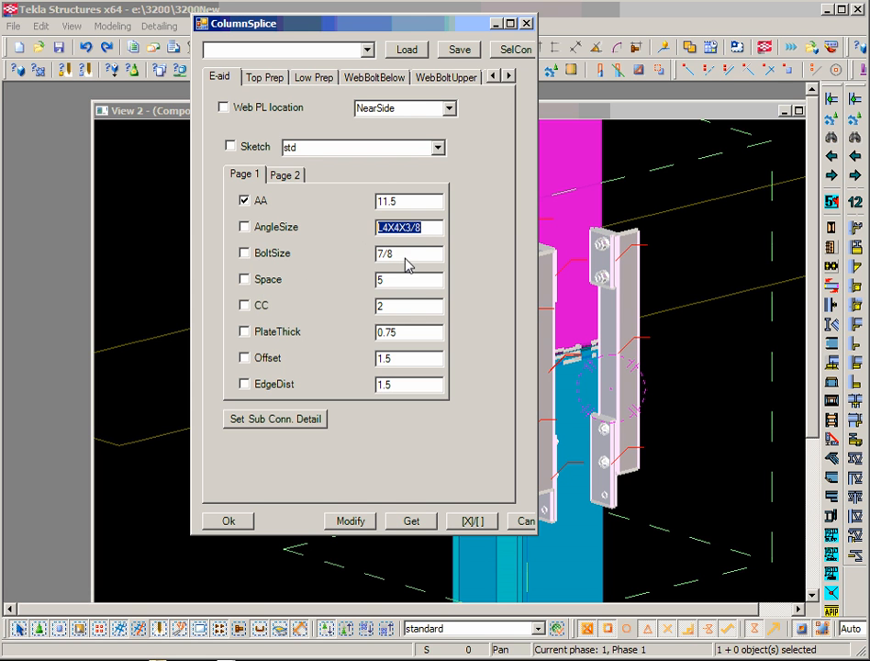
{"action": "key", "text": "Tab"}
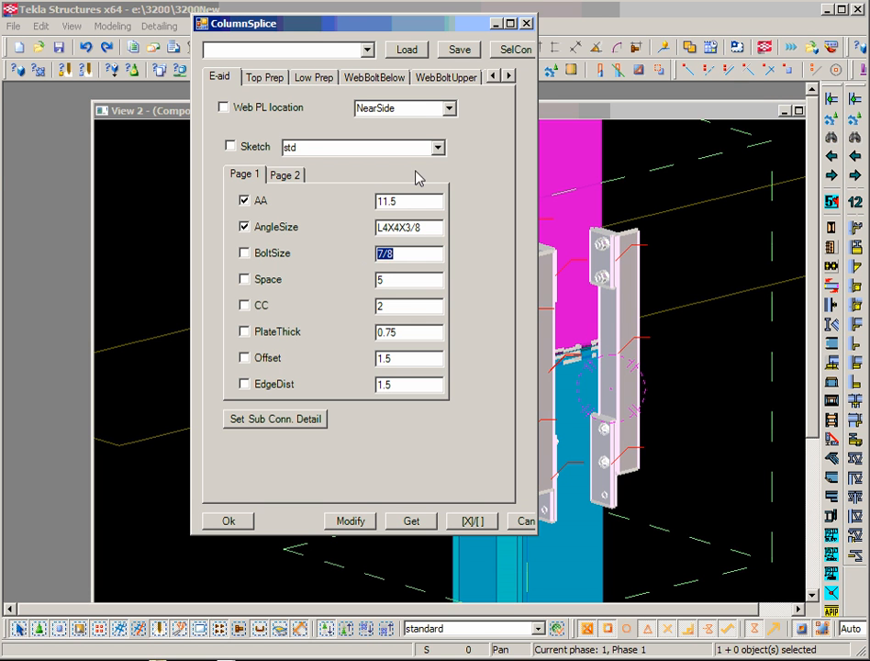
Choose the std1a sketch for the column splice's E-aid and move the dialog clear of the connection in the model
{"action": "left_click", "coordinate": [438, 147]}
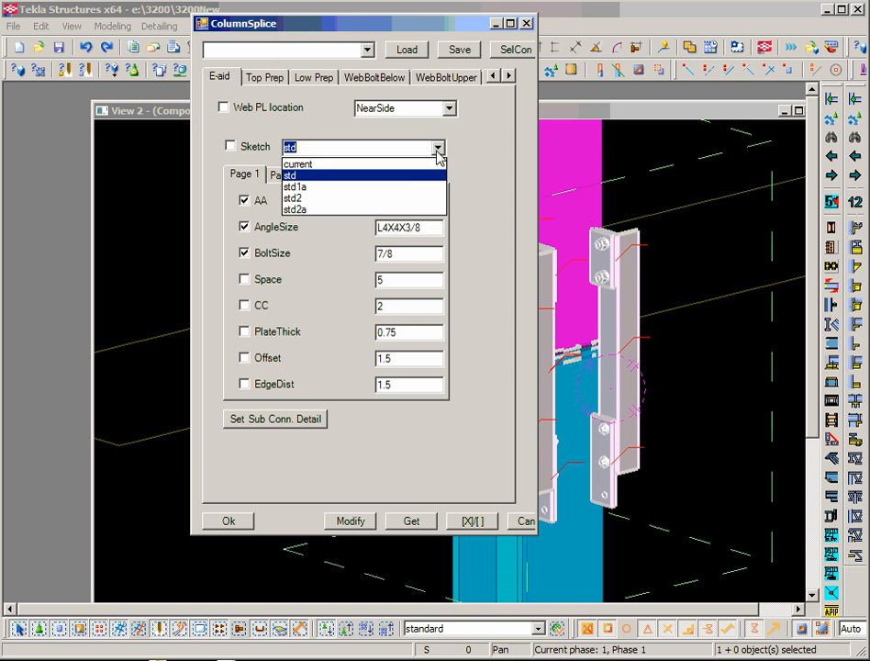
{"action": "left_click", "coordinate": [405, 187]}
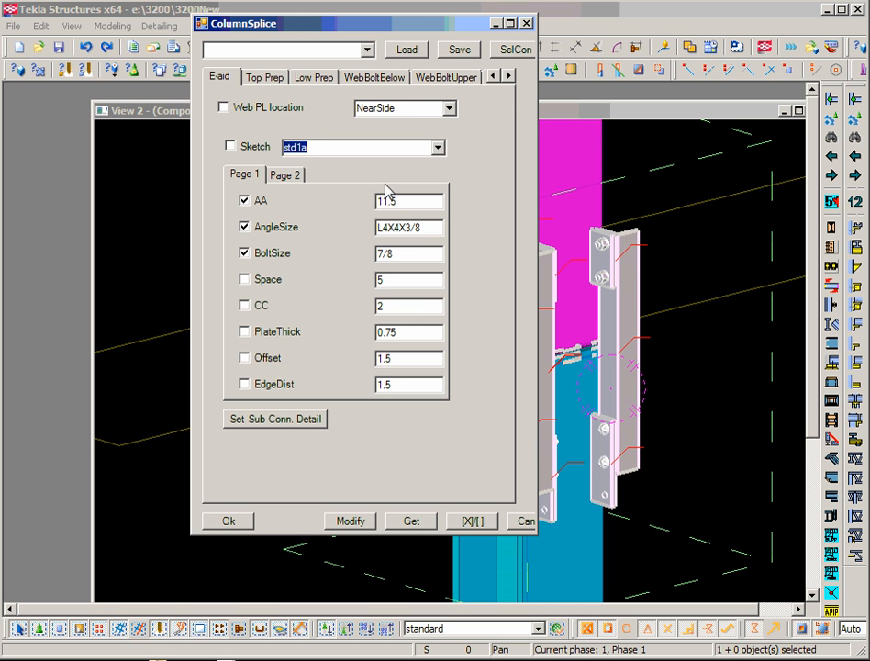
{"action": "left_click_drag", "start_coordinate": [413, 25], "coordinate": [289, 15]}
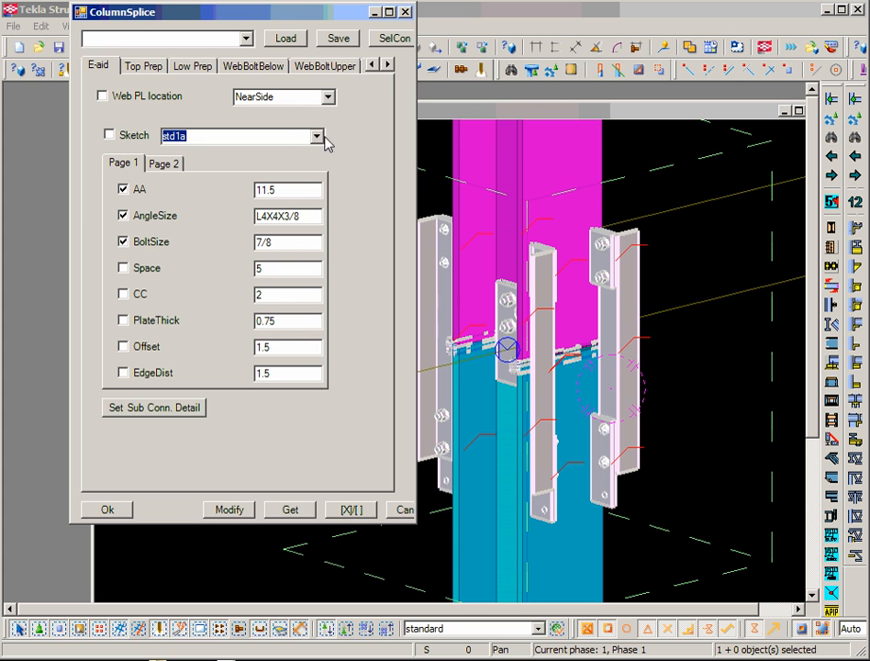
{"action": "left_click_drag", "start_coordinate": [292, 20], "coordinate": [264, 19]}
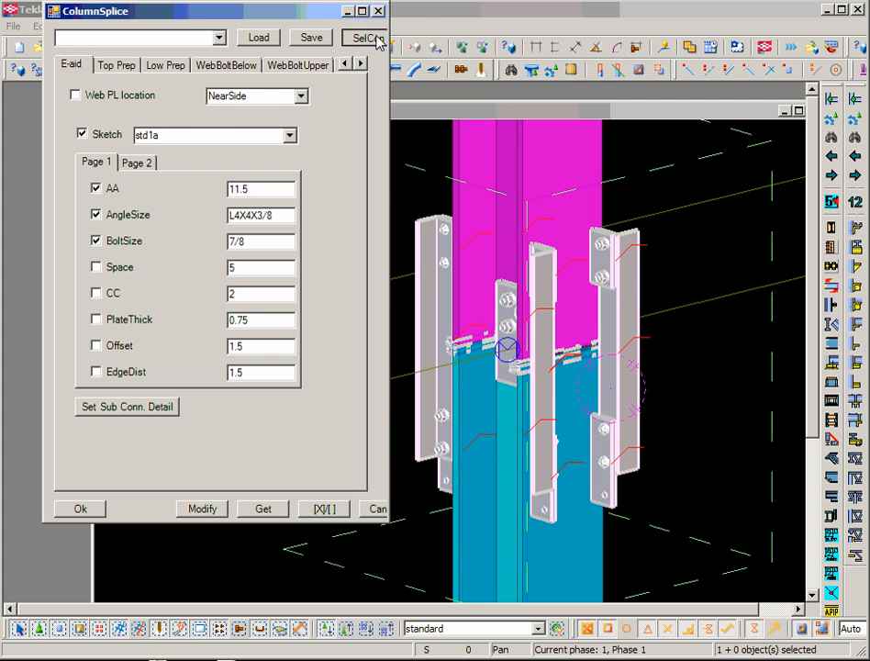
Try to switch the column splice plugin to the SubColEaid form, restart the plugin, and close the form it opens
{"action": "left_click", "coordinate": [376, 38]}
{"action": "left_click_drag", "start_coordinate": [248, 43], "coordinate": [512, 38]}
{"action": "left_click", "coordinate": [544, 135]}
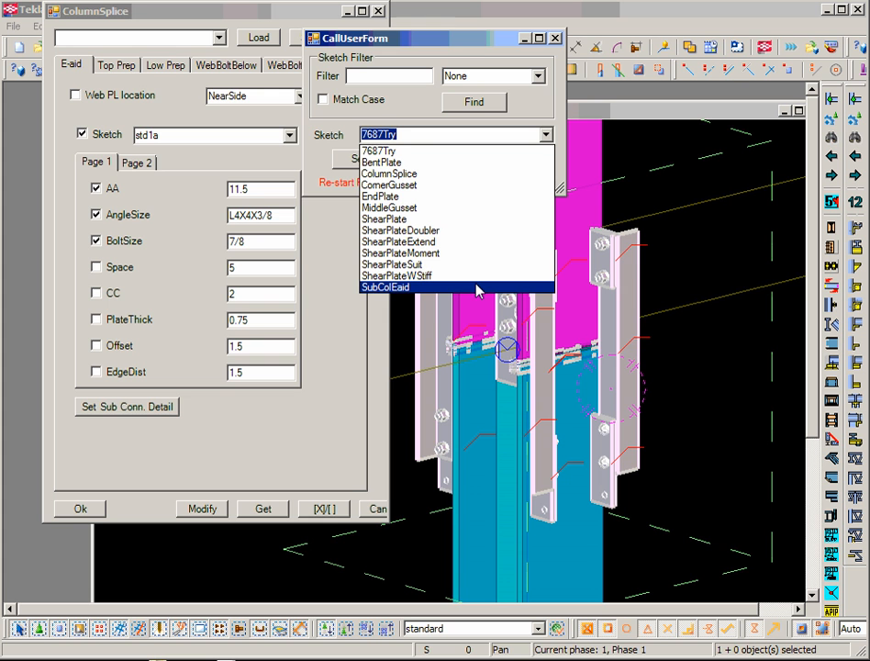
{"action": "left_click", "coordinate": [477, 287]}
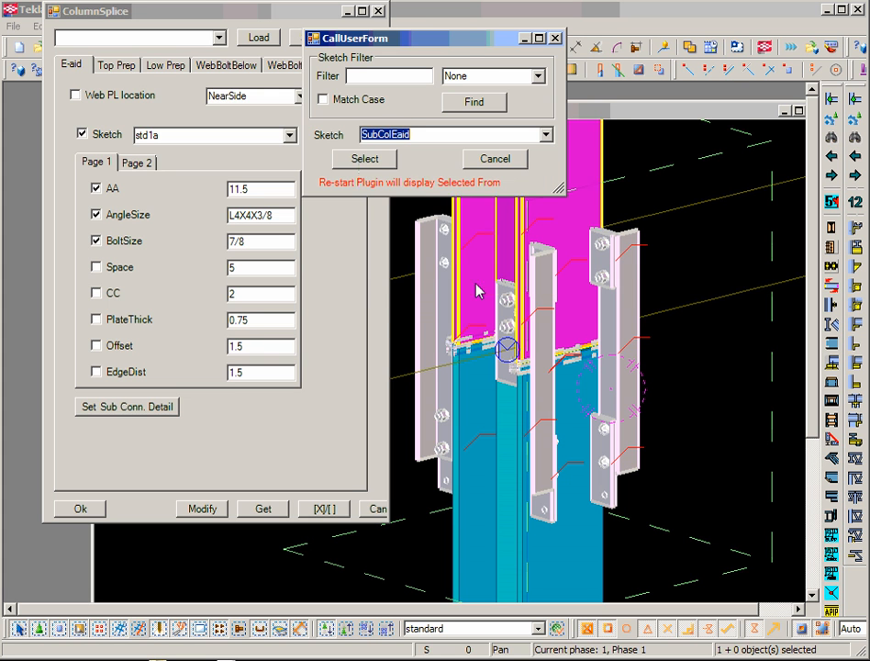
{"action": "left_click", "coordinate": [390, 158]}
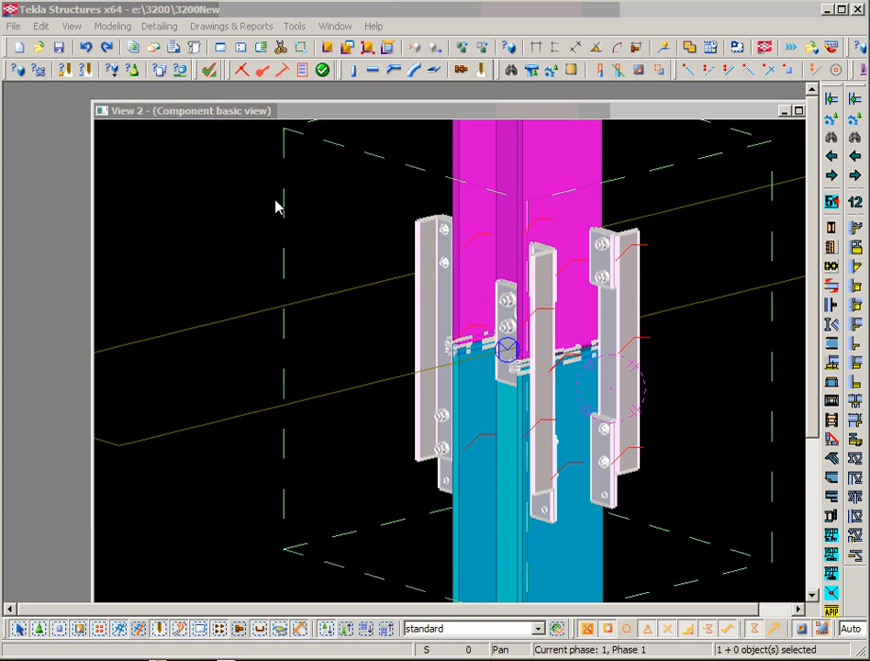
{"action": "left_click", "coordinate": [247, 73]}
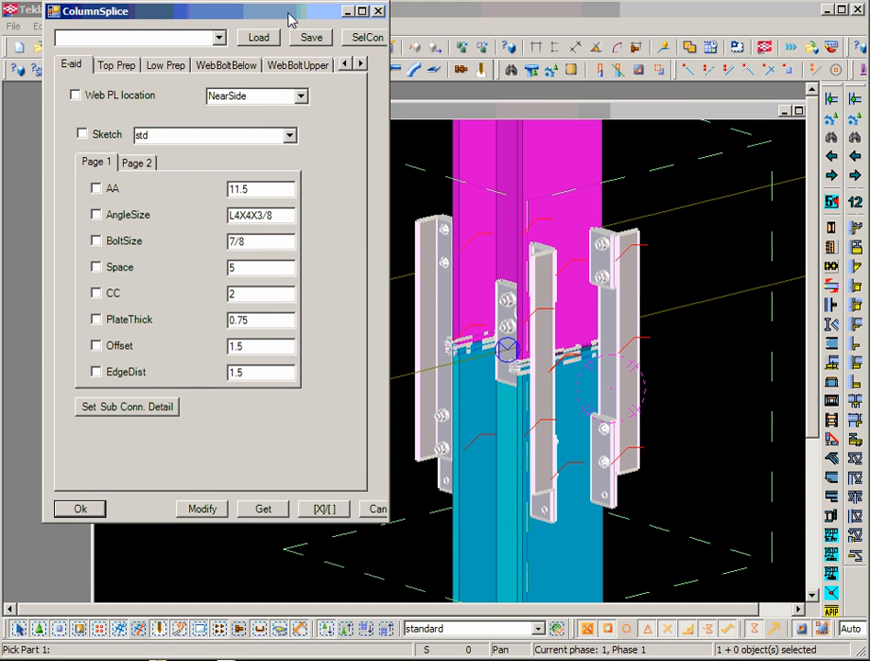
{"action": "left_click_drag", "start_coordinate": [291, 16], "coordinate": [395, 28]}
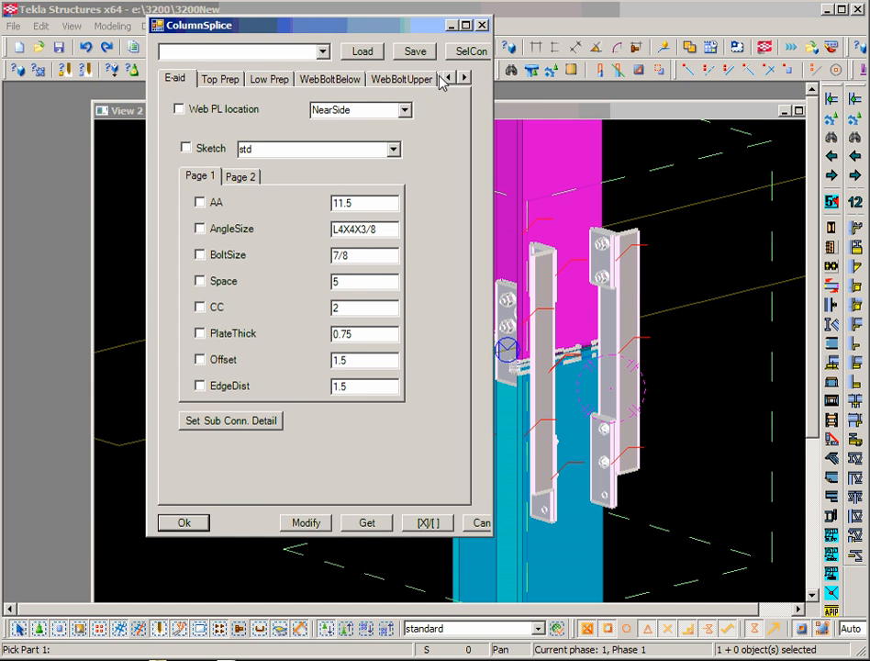
{"action": "left_click", "coordinate": [481, 25]}
Open the SubColEaid sketch's own dialog through Select Connection in Connection Application and place it clear of the other dialogs
{"action": "left_click", "coordinate": [301, 71]}
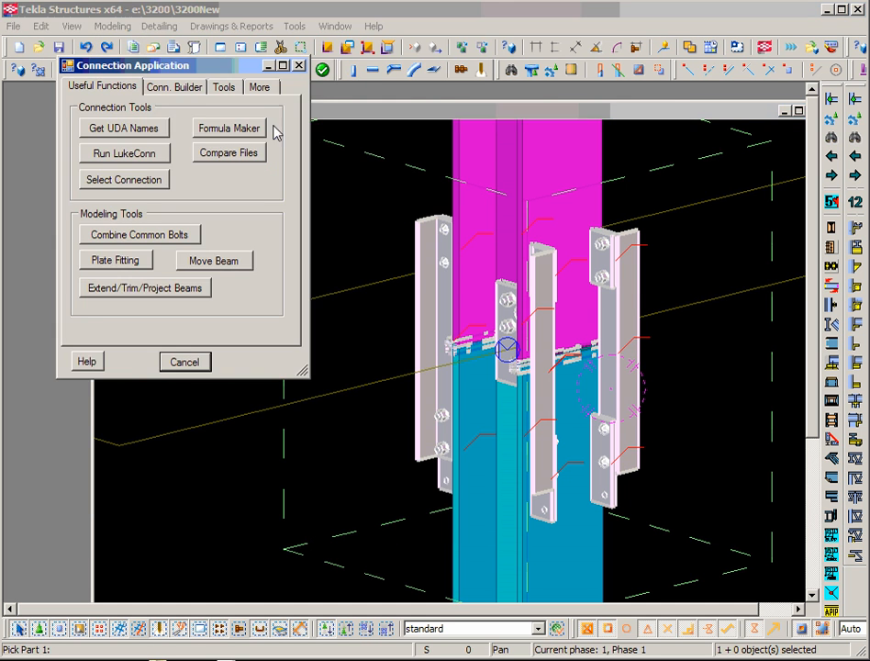
{"action": "left_click", "coordinate": [140, 176]}
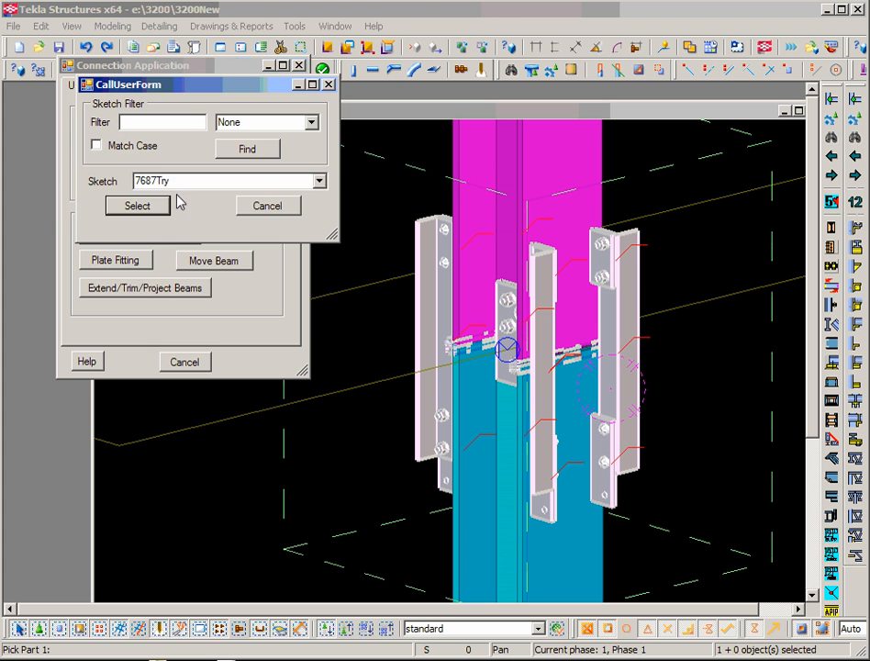
{"action": "left_click", "coordinate": [319, 181]}
{"action": "left_click", "coordinate": [229, 338]}
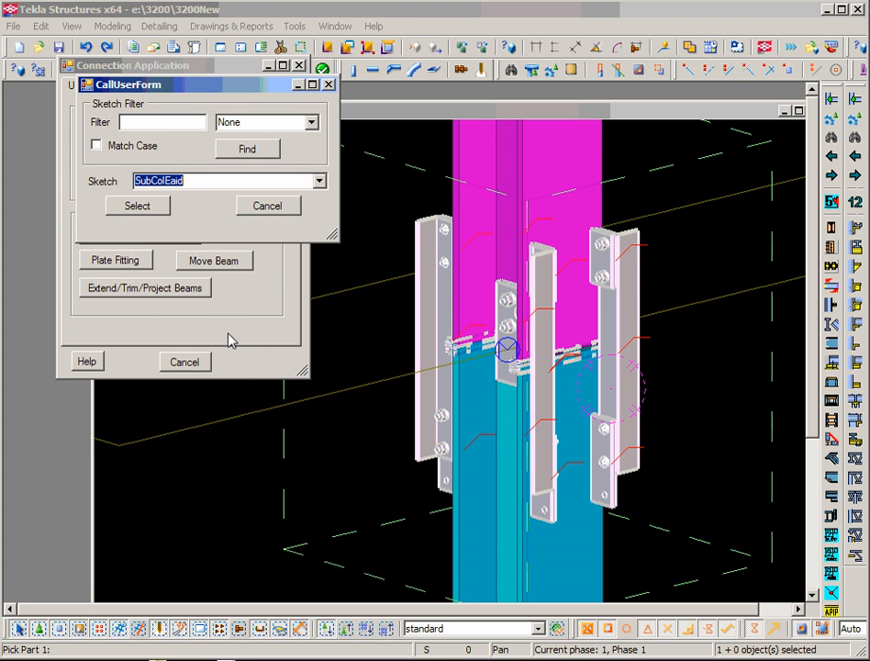
{"action": "left_click", "coordinate": [155, 211]}
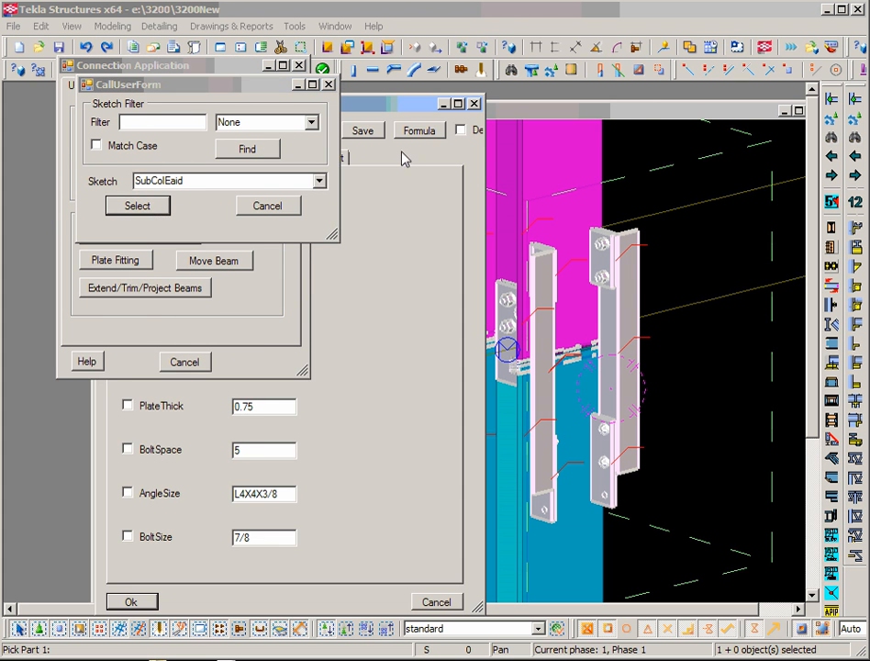
{"action": "left_click_drag", "start_coordinate": [402, 112], "coordinate": [687, 90]}
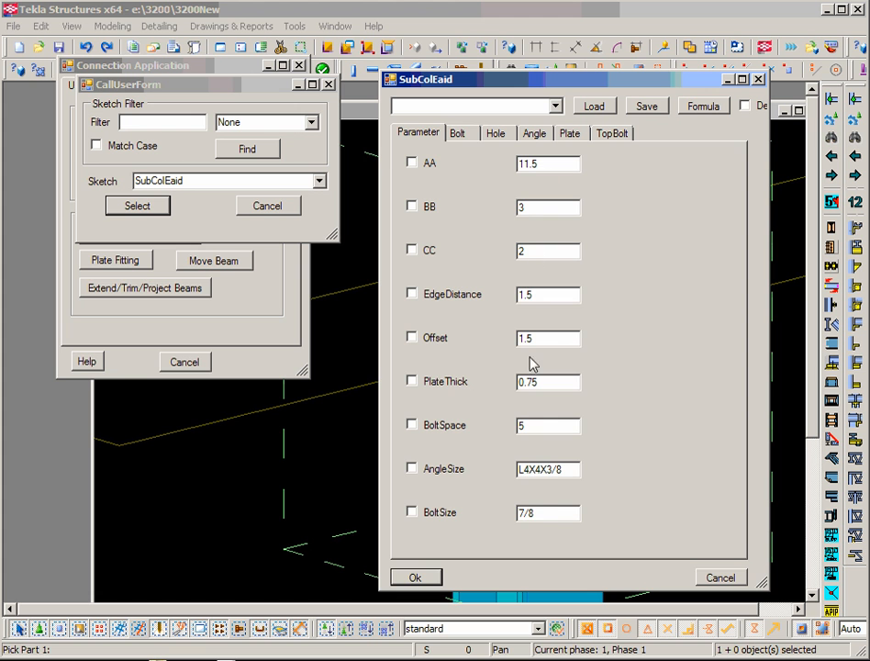
Examine SubColEaid's bolt data, including the Bolt Size and Bolt Standard options, and display the bolt position settings
{"action": "left_click", "coordinate": [468, 135]}
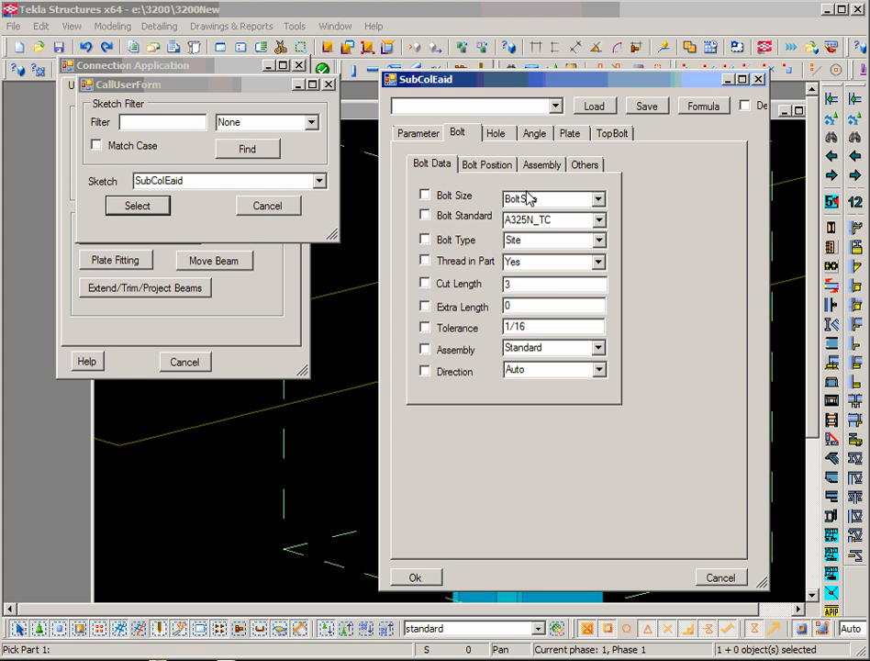
{"action": "left_click", "coordinate": [574, 206]}
{"action": "left_click", "coordinate": [601, 220]}
{"action": "left_click", "coordinate": [601, 220]}
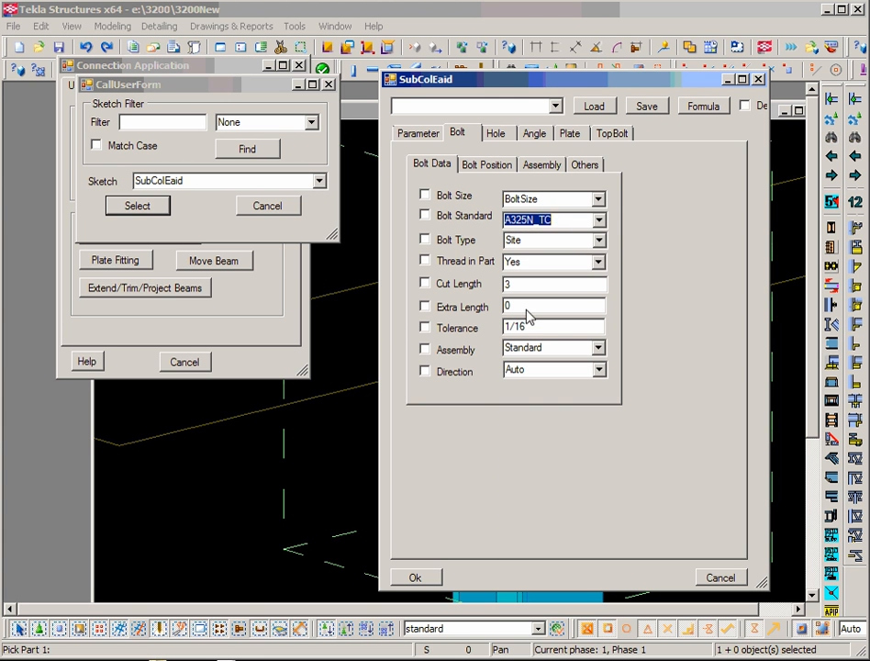
{"action": "left_click", "coordinate": [486, 165]}
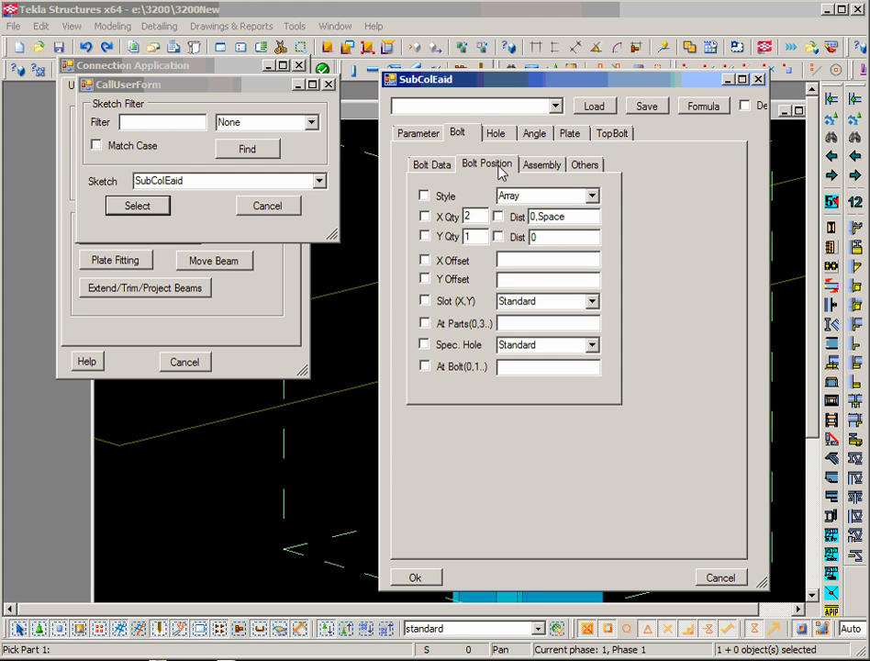
Display SubColEaid's hole and angle data and load the saved std settings
{"action": "left_click", "coordinate": [497, 133]}
{"action": "left_click", "coordinate": [536, 134]}
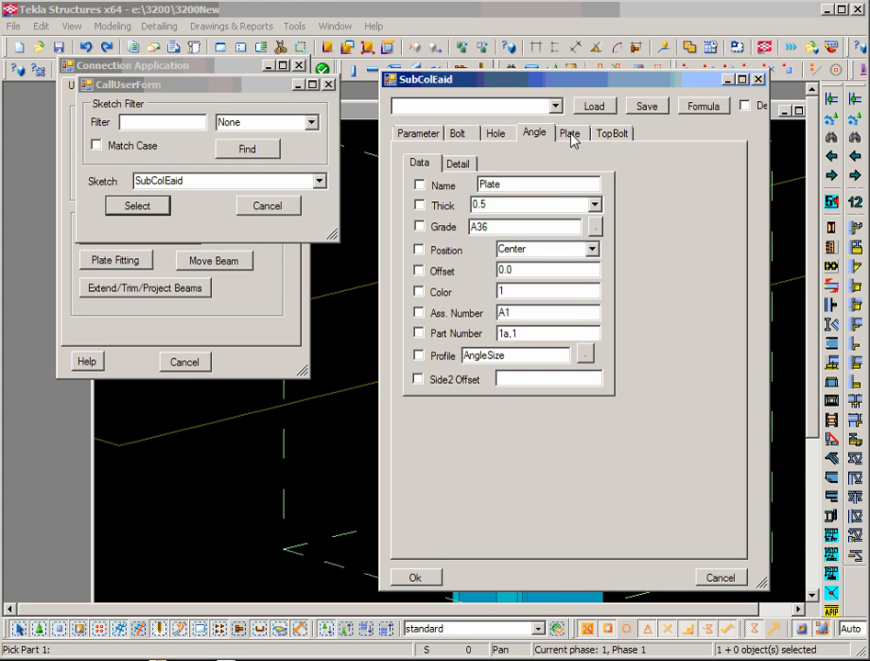
{"action": "left_click", "coordinate": [509, 231]}
{"action": "left_click", "coordinate": [550, 106]}
{"action": "left_click", "coordinate": [471, 135]}
{"action": "left_click", "coordinate": [594, 108]}
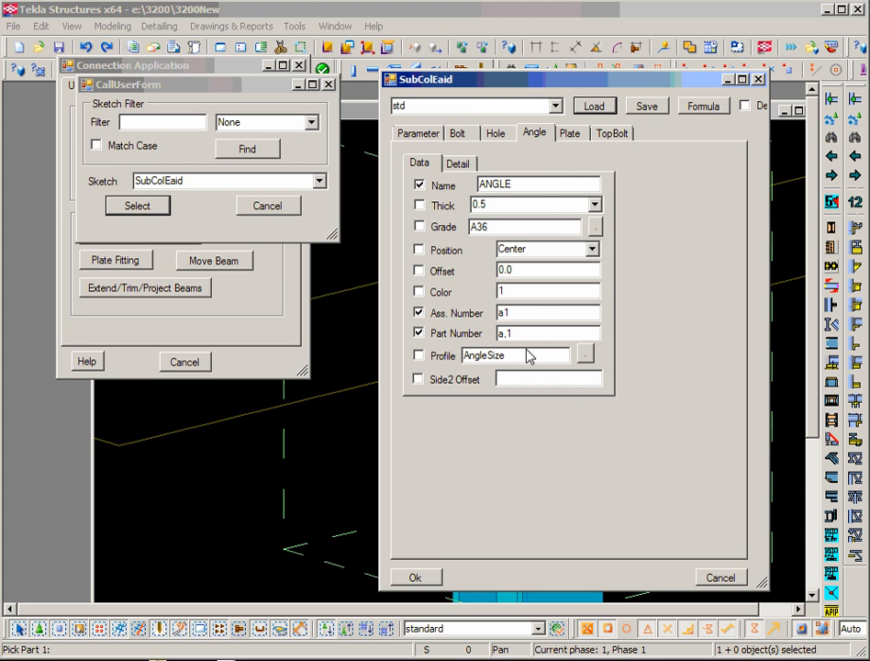
Enable the angle's Thick, Grade, Position, Offset, Color and Profile fields in the std settings
{"action": "double_click", "coordinate": [418, 107]}
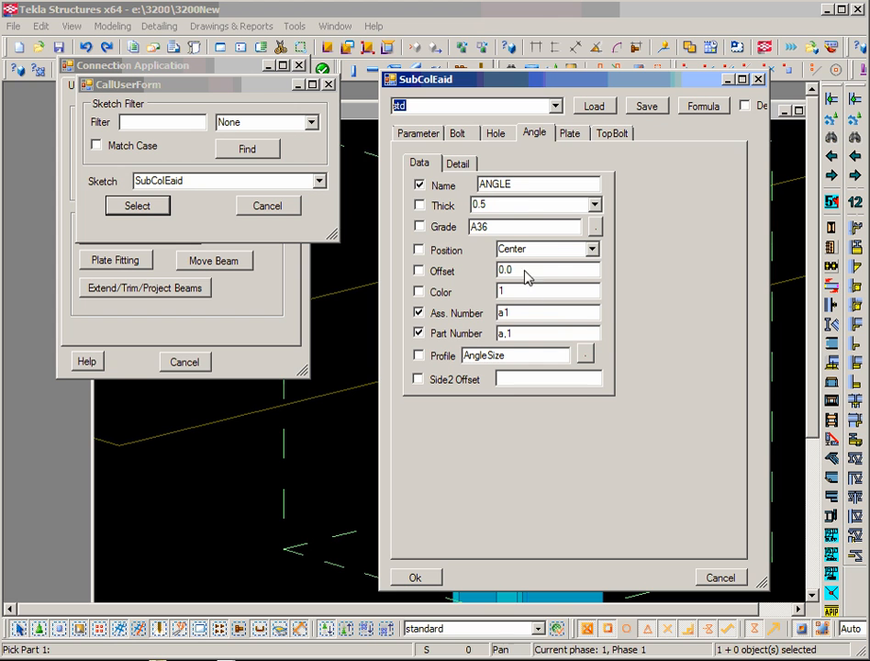
{"action": "left_click", "coordinate": [528, 190]}
{"action": "left_click", "coordinate": [520, 209]}
{"action": "left_click", "coordinate": [516, 230]}
{"action": "left_click", "coordinate": [538, 253]}
{"action": "left_click", "coordinate": [537, 271]}
{"action": "left_click", "coordinate": [523, 294]}
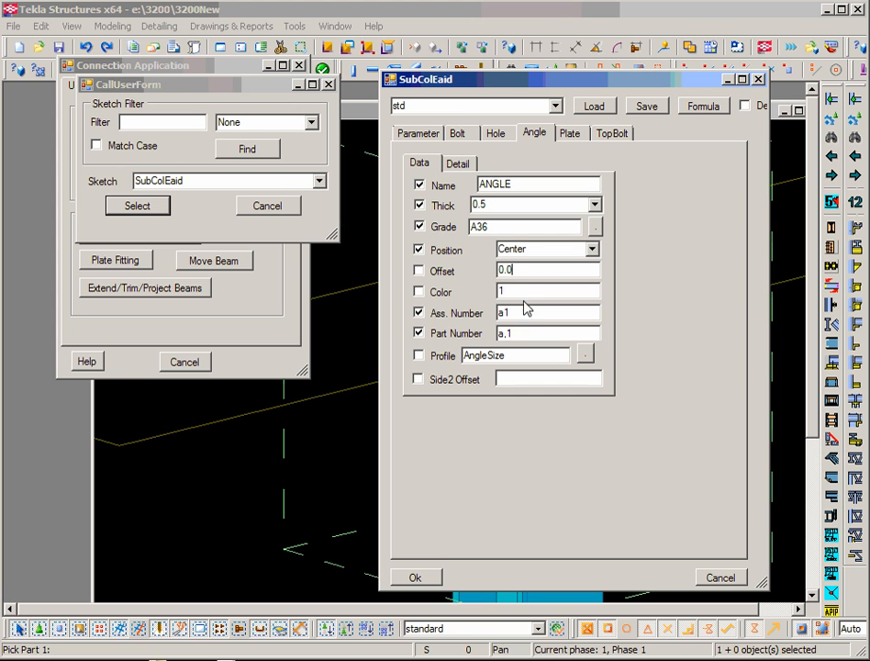
{"action": "left_click", "coordinate": [528, 313]}
{"action": "left_click", "coordinate": [528, 336]}
{"action": "left_click", "coordinate": [515, 356]}
{"action": "left_click", "coordinate": [517, 111]}
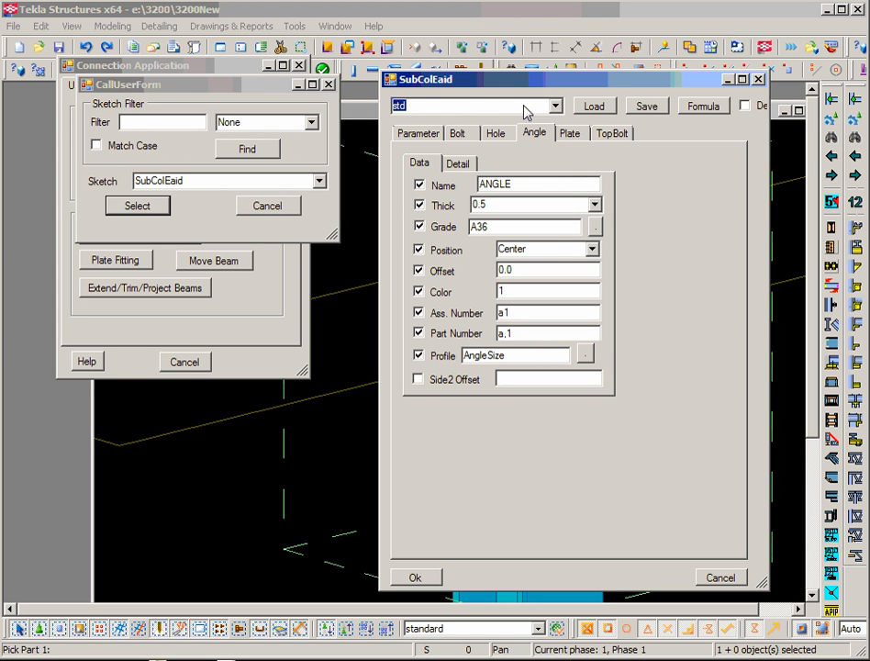
Load the saved std2 settings into the SubColEaid dialog
{"action": "left_click", "coordinate": [481, 112]}
{"action": "left_click", "coordinate": [555, 106]}
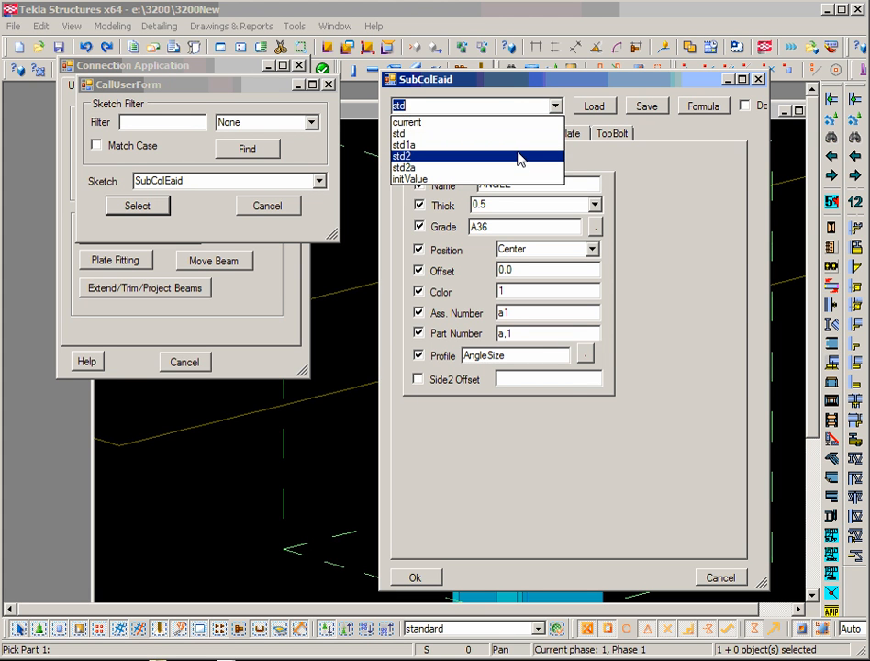
{"action": "left_click", "coordinate": [519, 156]}
{"action": "left_click", "coordinate": [596, 108]}
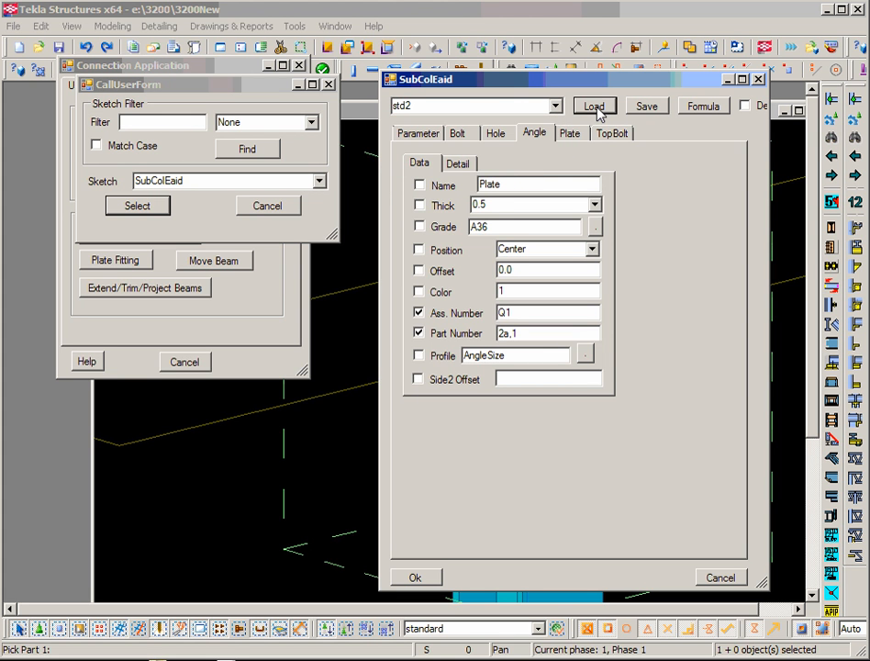
Set the angle's grade to A572-GR 50 from the material list and save it in the std2 settings
{"action": "double_click", "coordinate": [496, 229]}
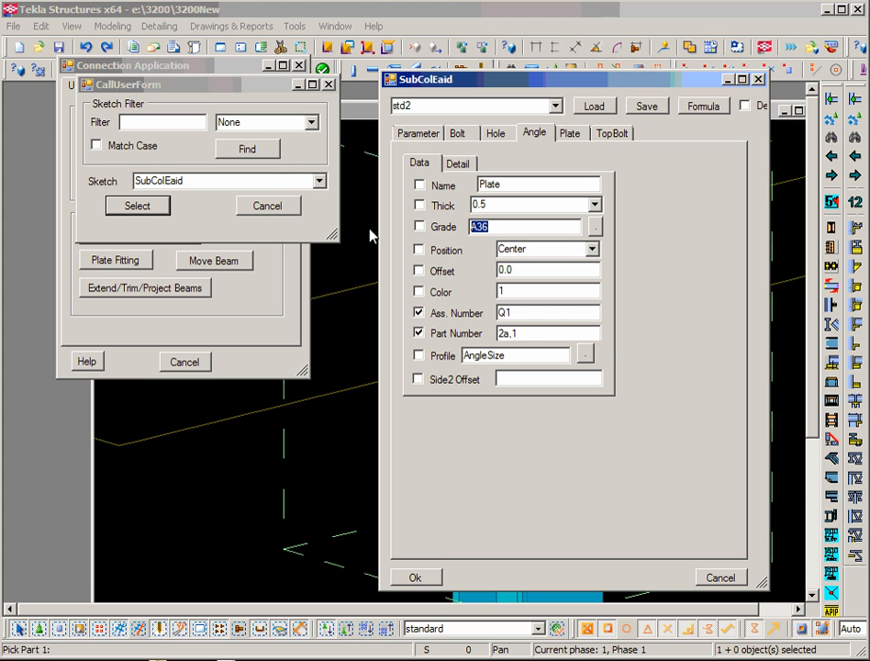
{"action": "left_click", "coordinate": [595, 227]}
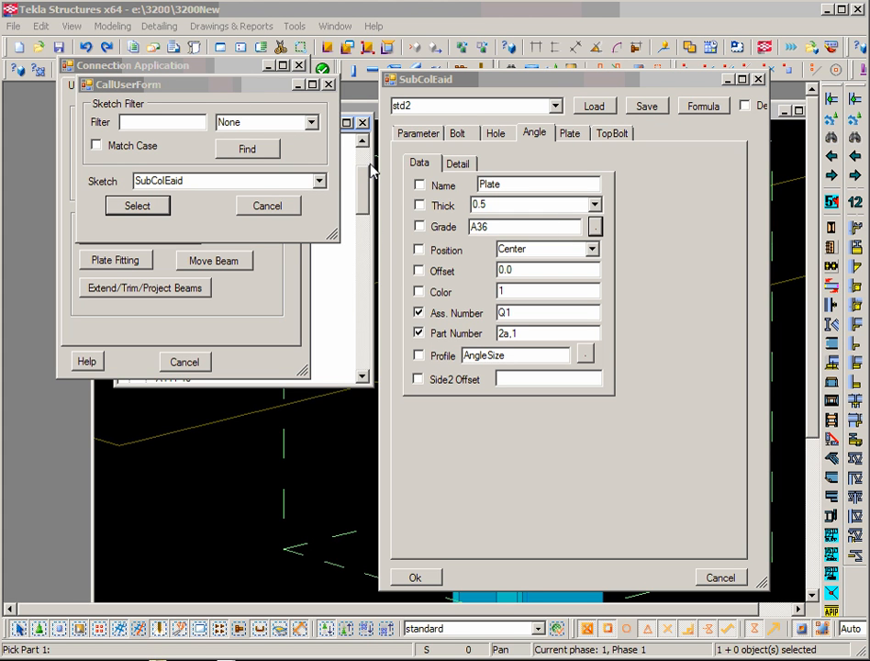
{"action": "left_click_drag", "start_coordinate": [275, 127], "coordinate": [614, 144]}
{"action": "scroll", "coordinate": [824, 202], "scroll_direction": "up", "scroll_amount": 2}
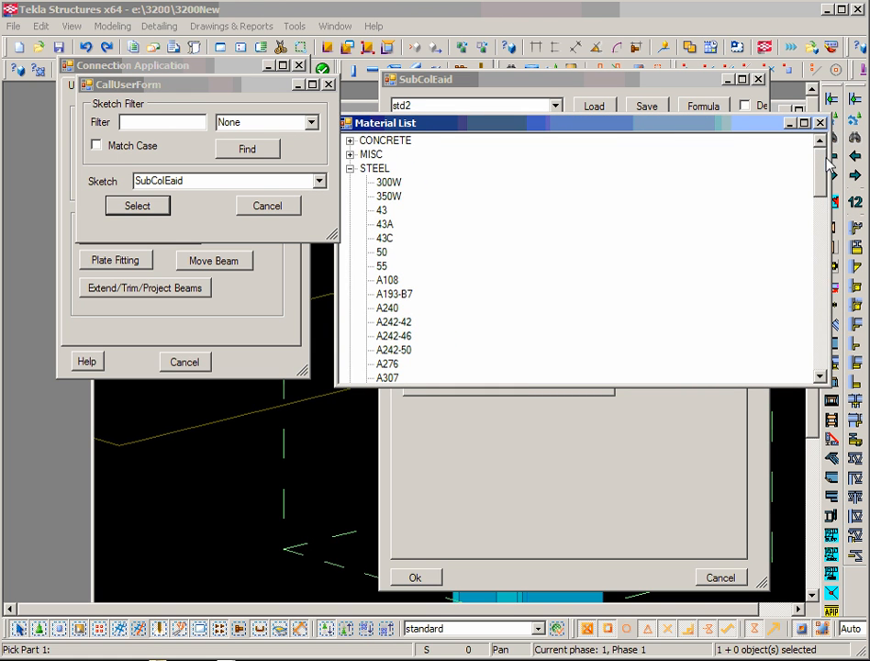
{"action": "scroll", "coordinate": [437, 334], "scroll_direction": "down", "scroll_amount": 3}
{"action": "scroll", "coordinate": [438, 328], "scroll_direction": "down", "scroll_amount": 4}
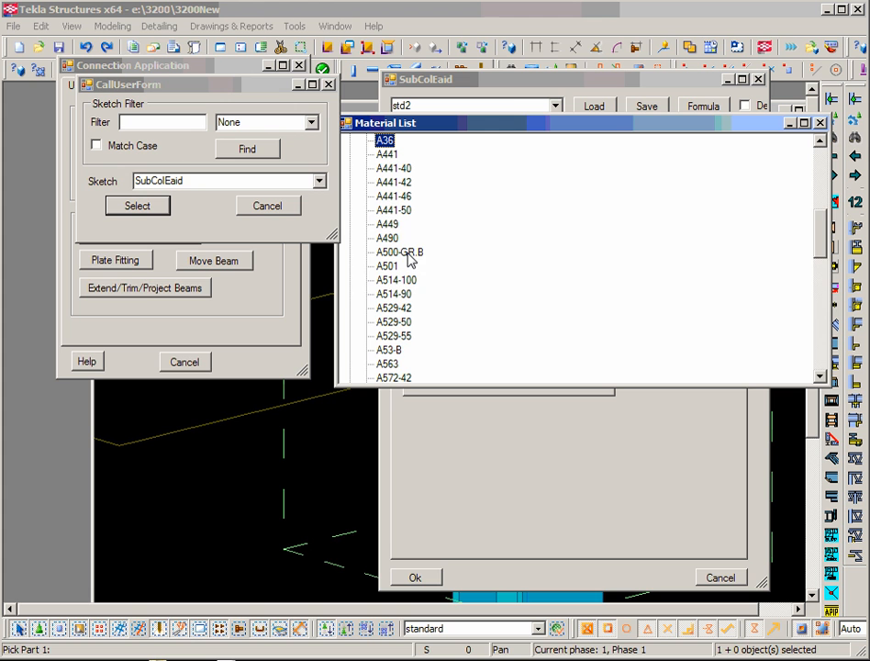
{"action": "scroll", "coordinate": [409, 260], "scroll_direction": "down", "scroll_amount": 2}
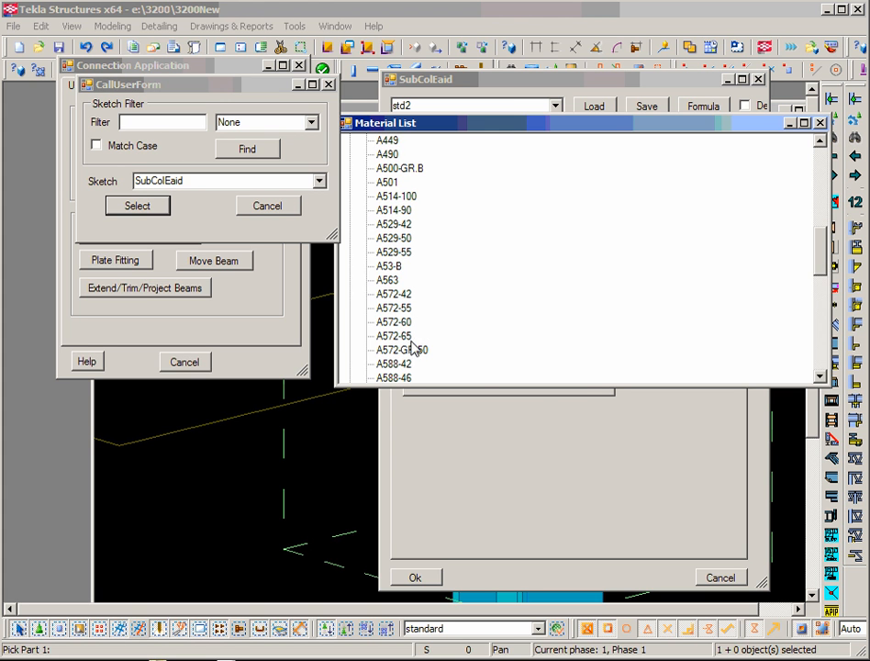
{"action": "double_click", "coordinate": [413, 350]}
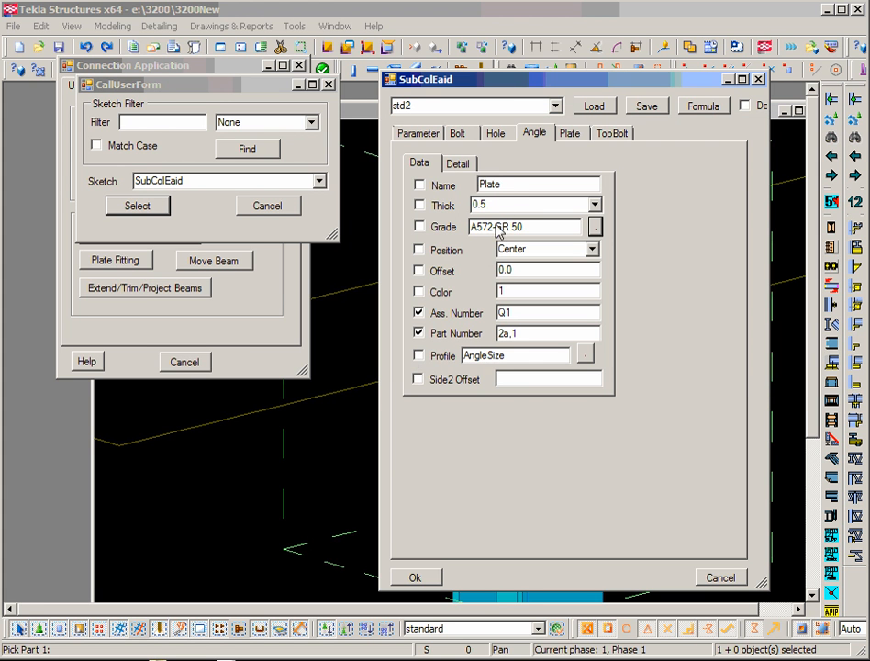
{"action": "left_click", "coordinate": [642, 107]}
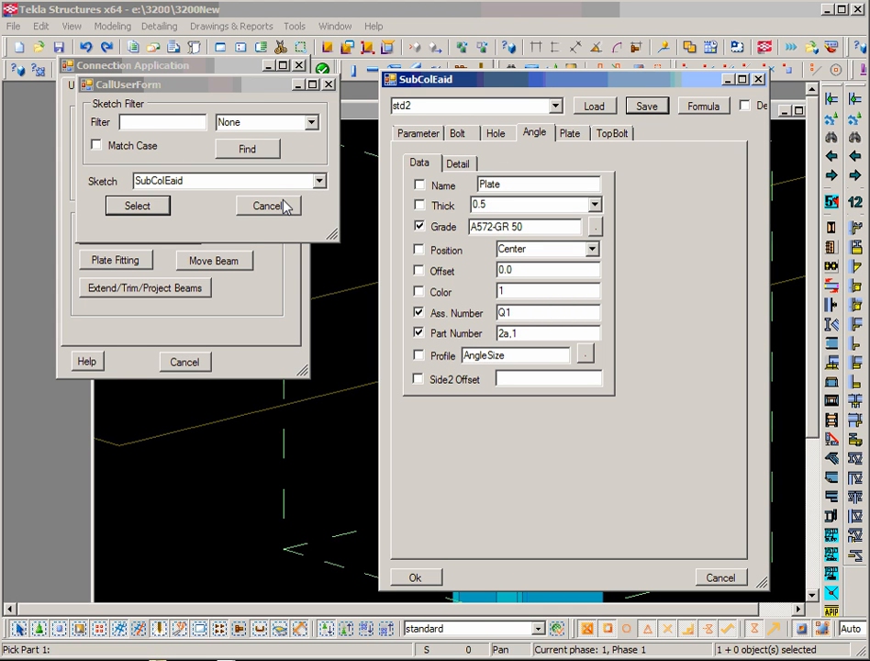
Close the SubColEaid dialog and minimise Connection Application to clear the model view
{"action": "left_click", "coordinate": [447, 110]}
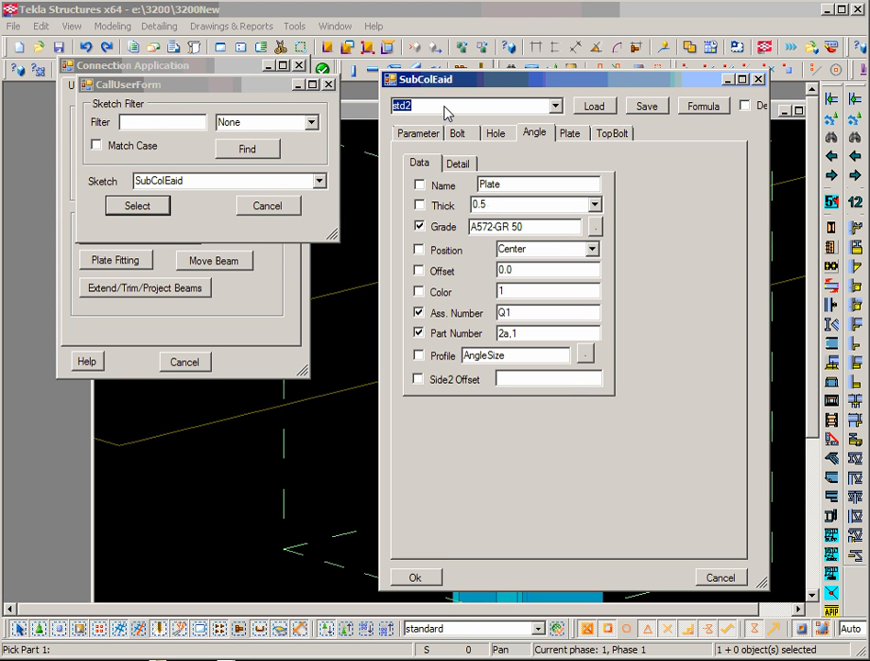
{"action": "left_click", "coordinate": [552, 225]}
{"action": "left_click", "coordinate": [758, 80]}
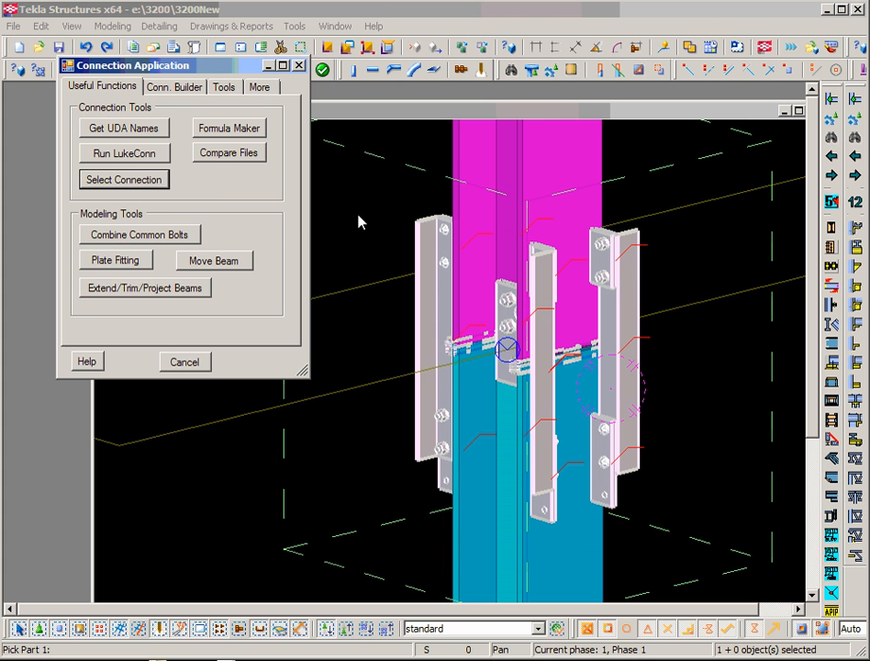
{"action": "right_click", "coordinate": [358, 221]}
{"action": "key", "text": "Escape"}
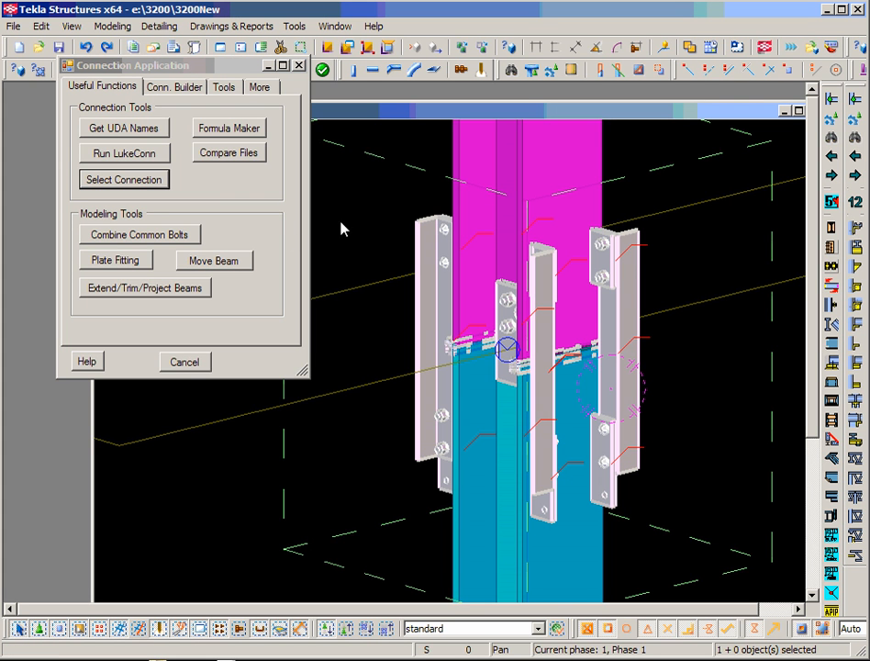
{"action": "left_click_drag", "start_coordinate": [238, 75], "coordinate": [202, 70]}
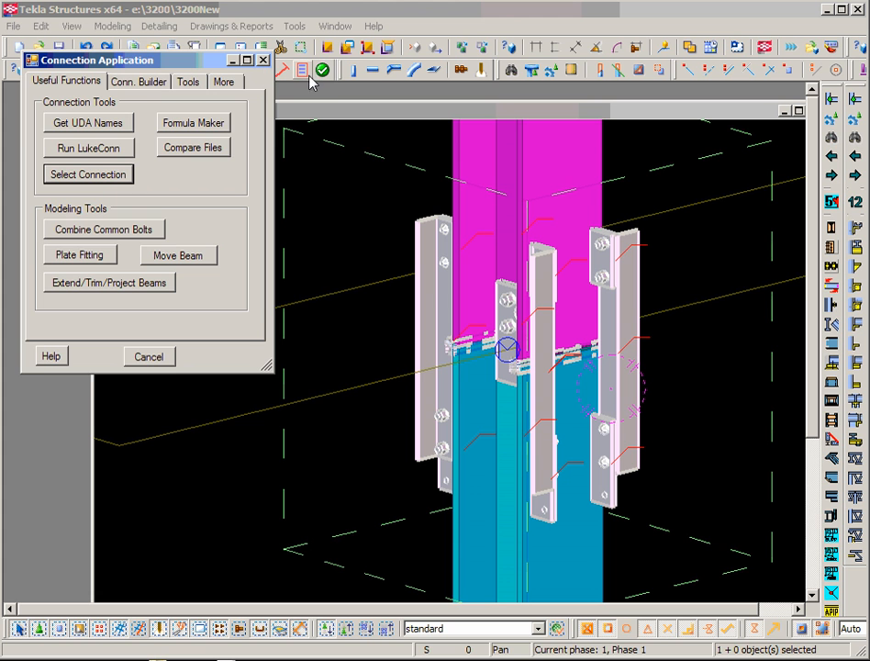
{"action": "left_click", "coordinate": [234, 61]}
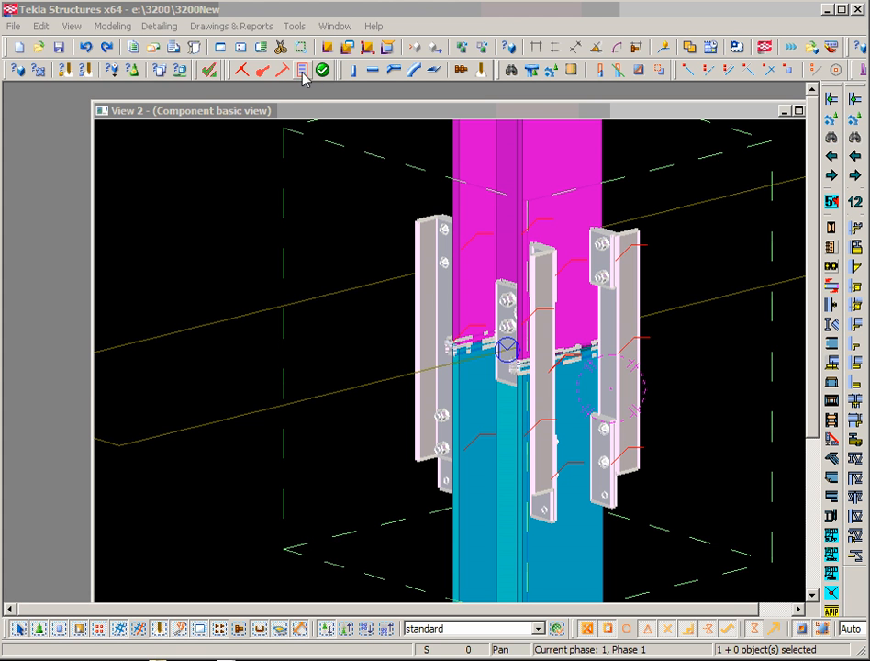
Open the column splice's dialog and its E-aid sub-connection detail, and place the two dialogs side by side
{"action": "left_click", "coordinate": [413, 264]}
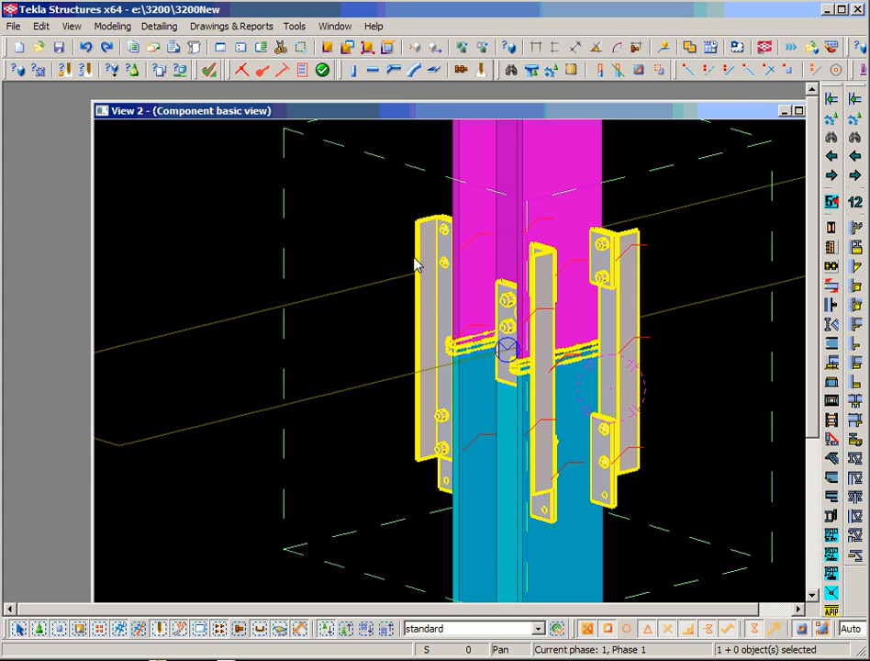
{"action": "double_click", "coordinate": [415, 265]}
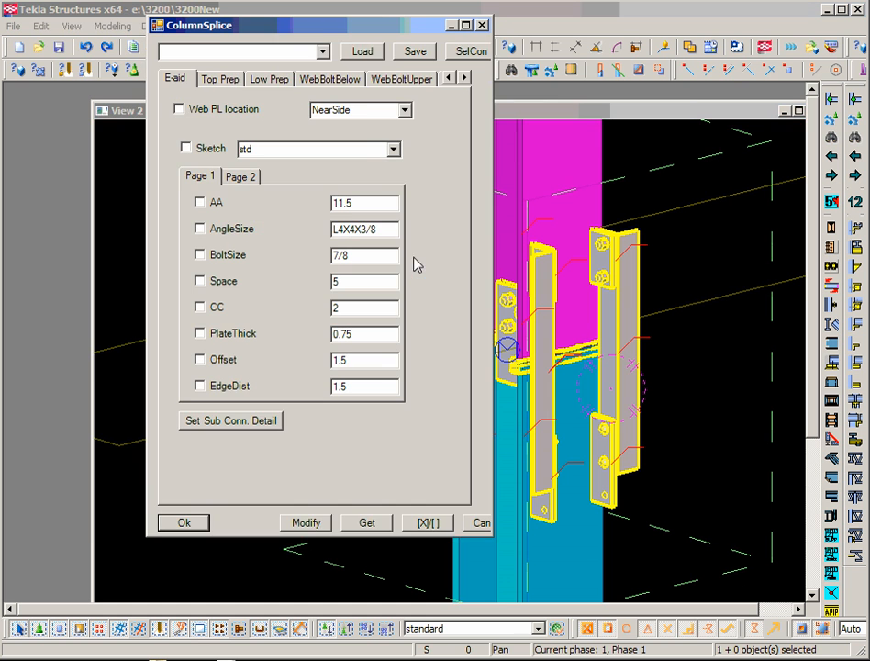
{"action": "left_click_drag", "start_coordinate": [280, 38], "coordinate": [267, 40]}
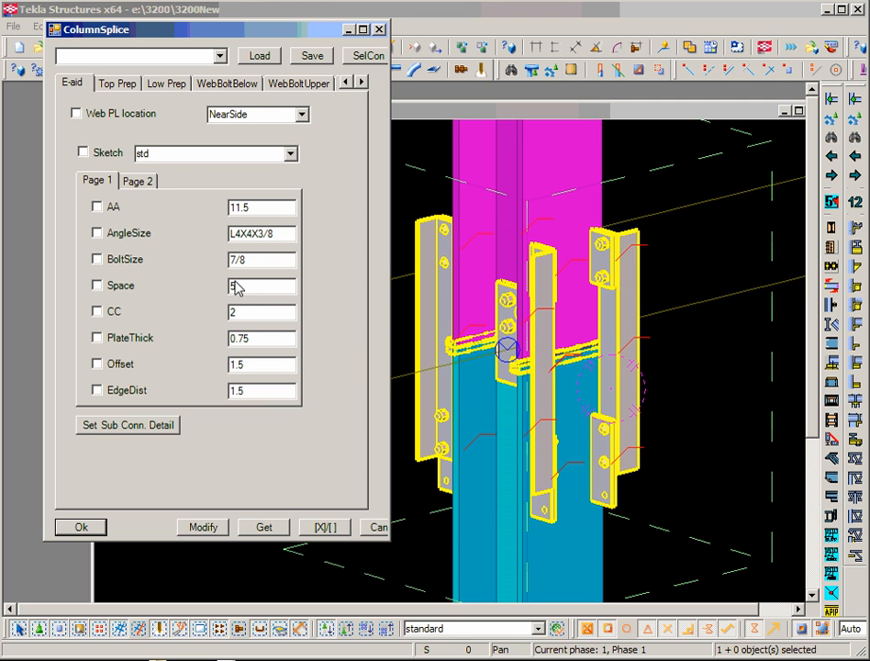
{"action": "left_click_drag", "start_coordinate": [242, 33], "coordinate": [217, 25]}
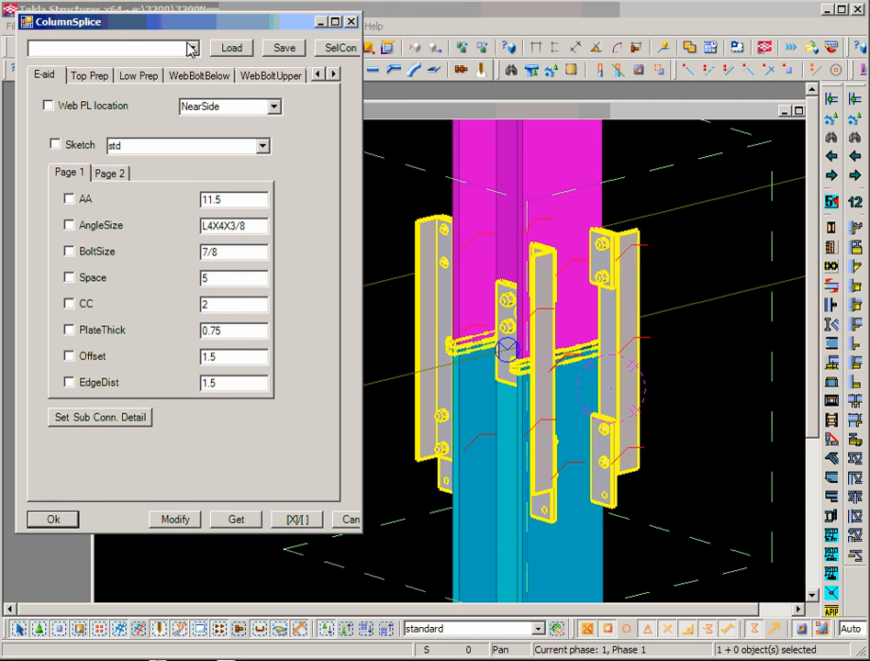
{"action": "left_click", "coordinate": [98, 420]}
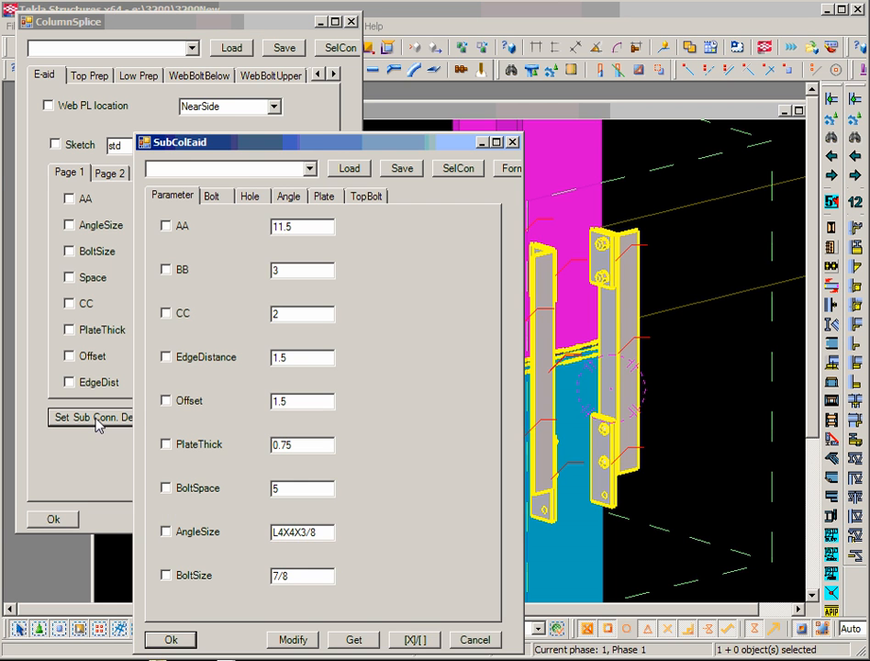
{"action": "left_click_drag", "start_coordinate": [324, 149], "coordinate": [571, 58]}
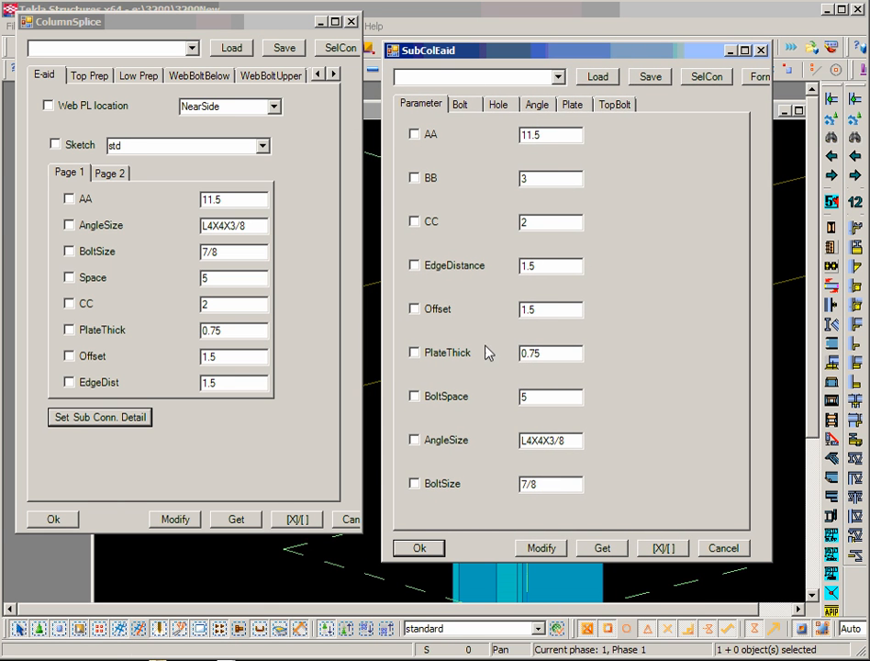
Examine the bolt, hole, angle and plate settings of the SubColEaid sub-connection, ending on the angle's data
{"action": "left_click", "coordinate": [470, 106]}
{"action": "left_click", "coordinate": [497, 104]}
{"action": "left_click", "coordinate": [538, 105]}
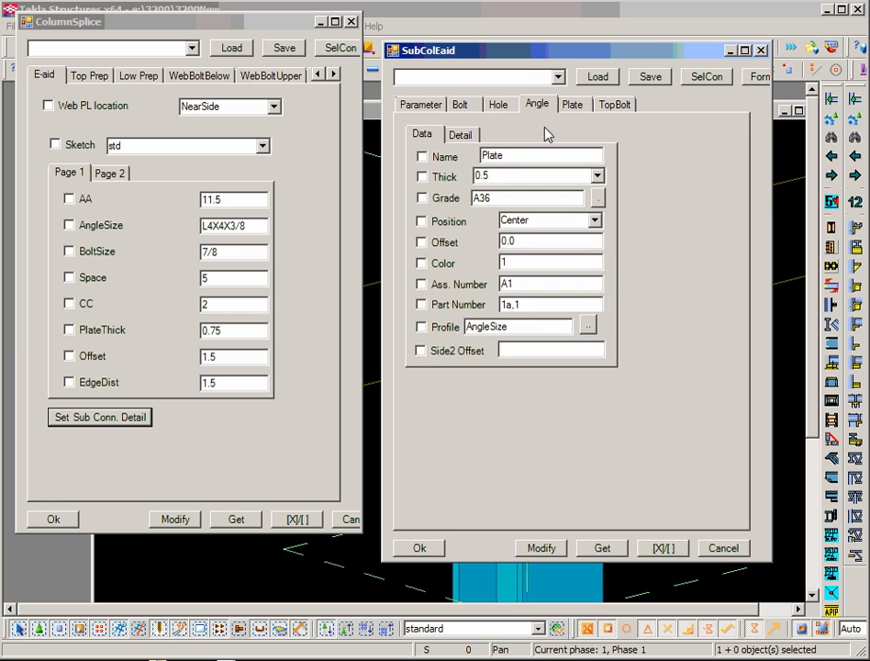
{"action": "left_click", "coordinate": [471, 105]}
{"action": "left_click", "coordinate": [497, 105]}
{"action": "left_click", "coordinate": [572, 105]}
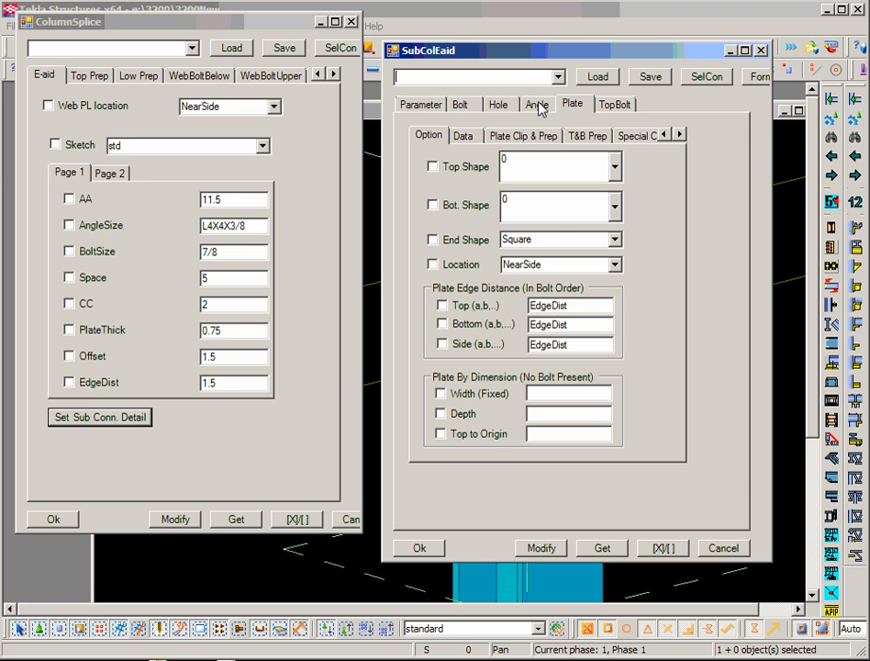
{"action": "left_click", "coordinate": [538, 106]}
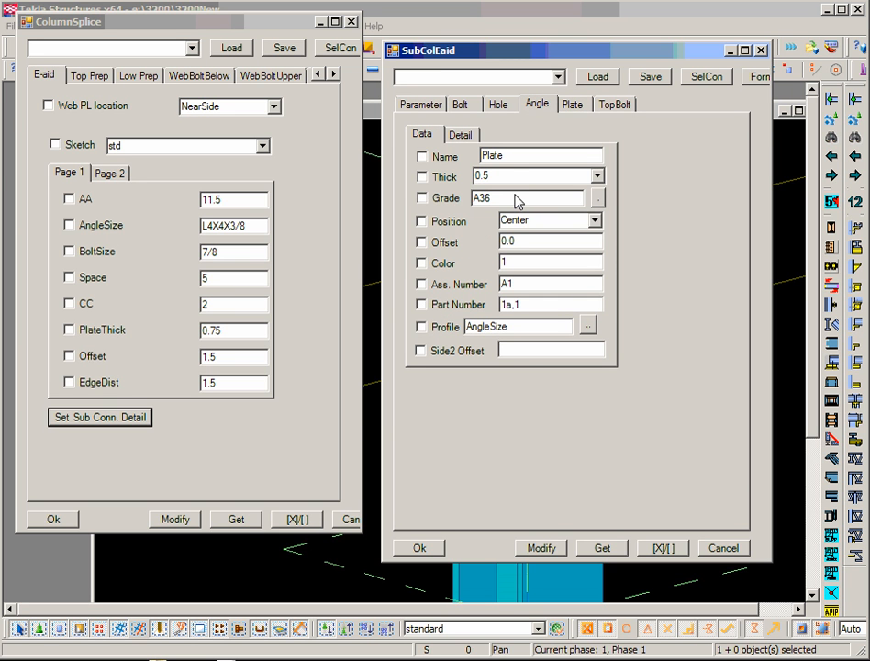
Set the sub-connection angle's grade to A572-GR 50 from the material list
{"action": "left_click", "coordinate": [597, 198]}
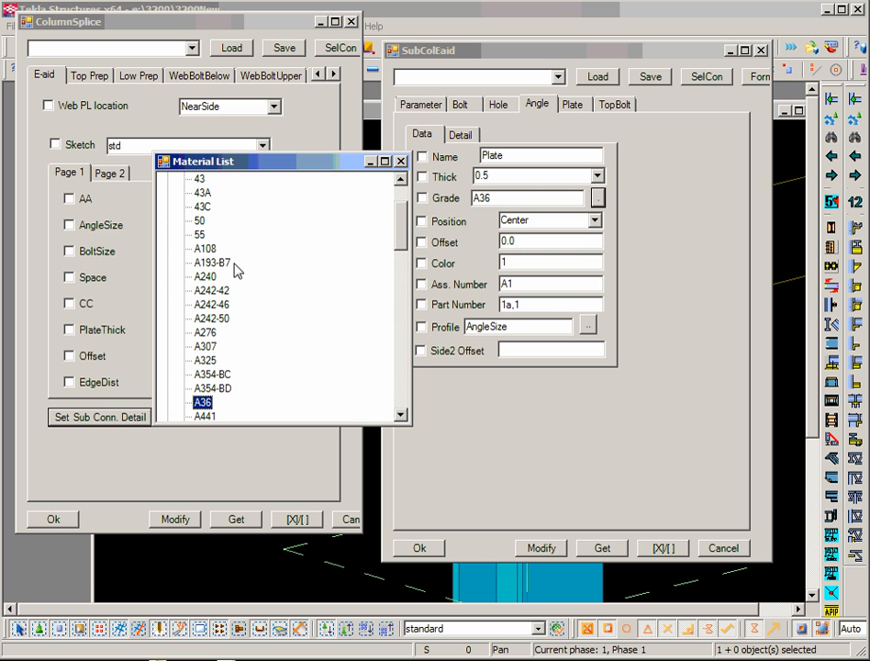
{"action": "left_click", "coordinate": [407, 389]}
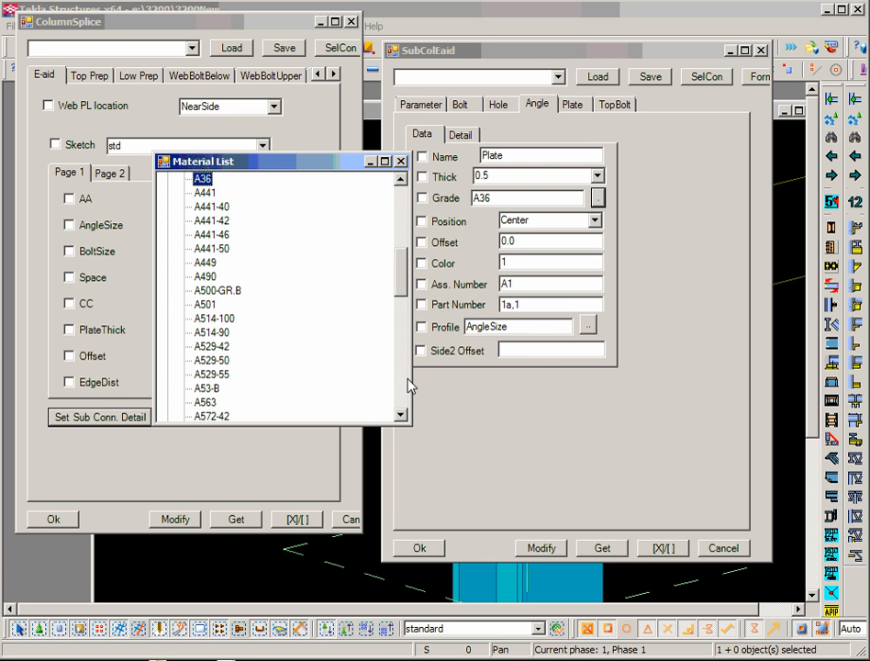
{"action": "left_click", "coordinate": [409, 385]}
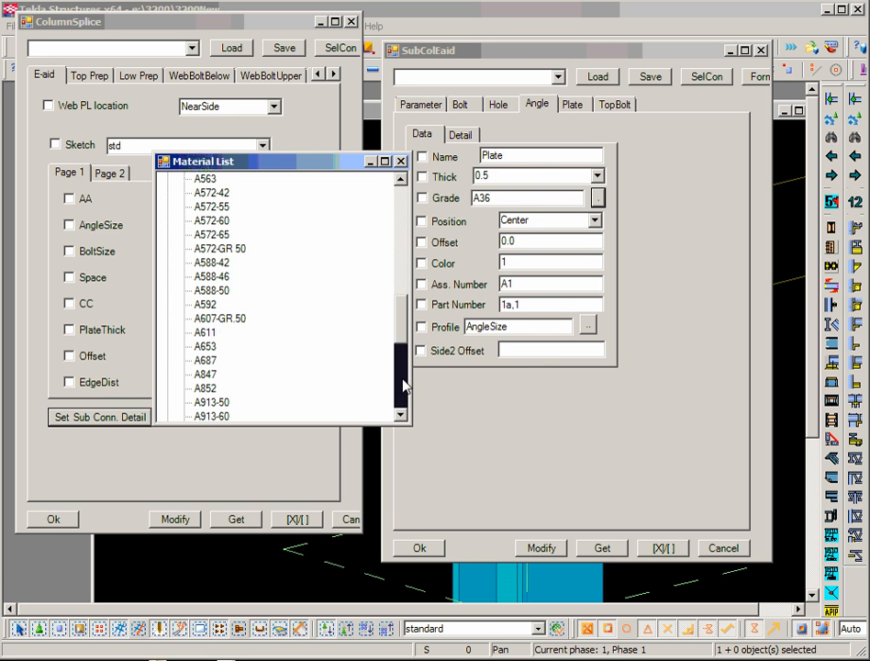
{"action": "double_click", "coordinate": [220, 253]}
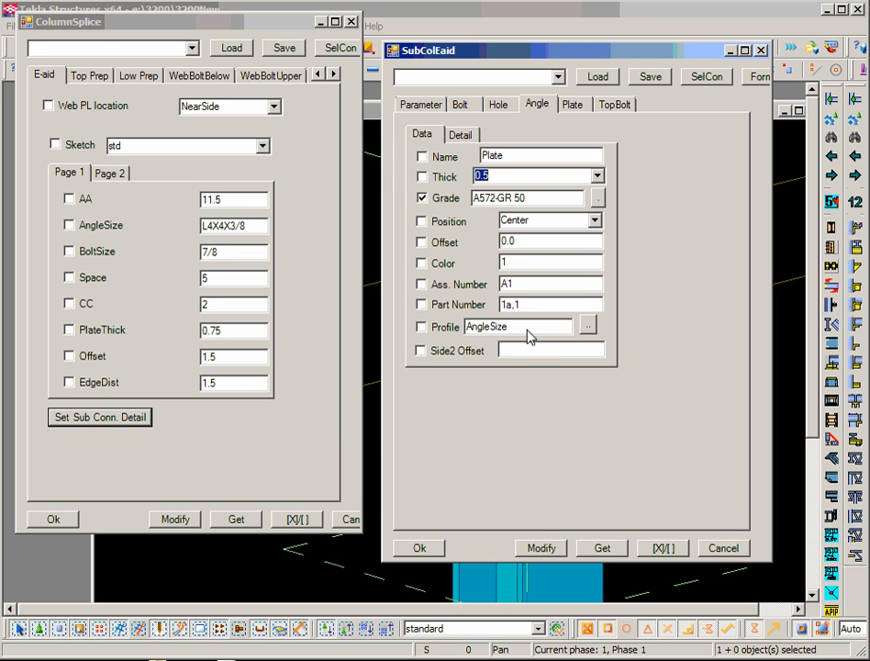
Save the sub-connection settings as new-std and reposition the SubColEaid dialog so the ColumnSplice E-aid parameters stay readable
{"action": "left_click", "coordinate": [479, 86]}
{"action": "type", "text": "new-std"}
{"action": "left_click", "coordinate": [646, 78]}
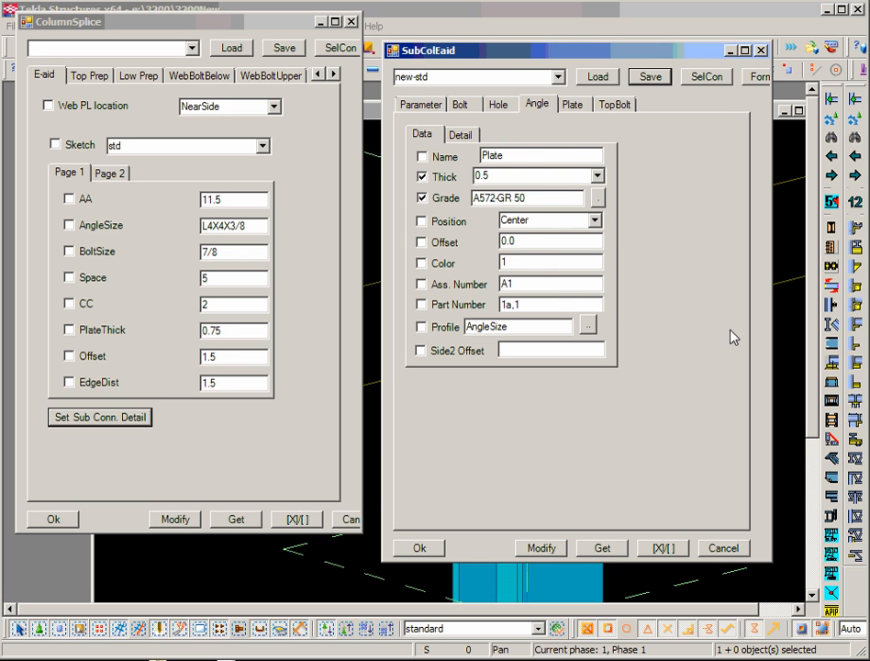
{"action": "left_click", "coordinate": [514, 573]}
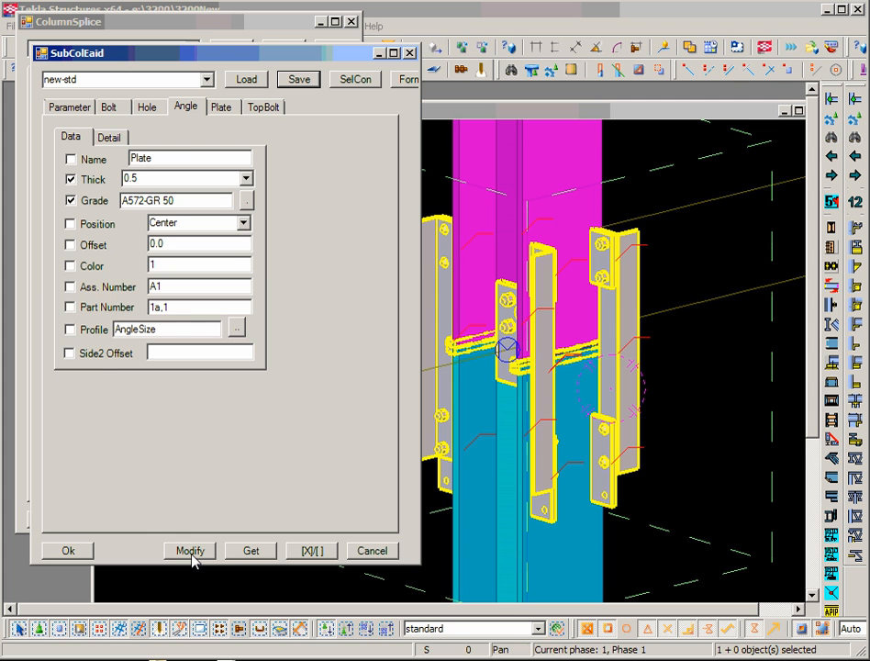
{"action": "left_click_drag", "start_coordinate": [229, 46], "coordinate": [458, 46]}
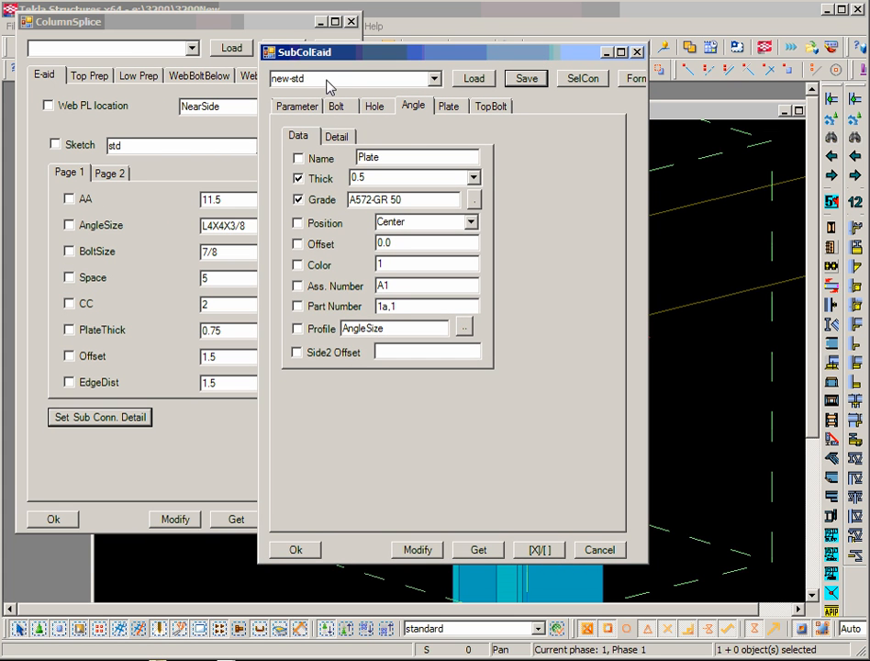
Move the SubColEaid dialog clear of the ColumnSplice dialog and close it
{"action": "left_click", "coordinate": [328, 84]}
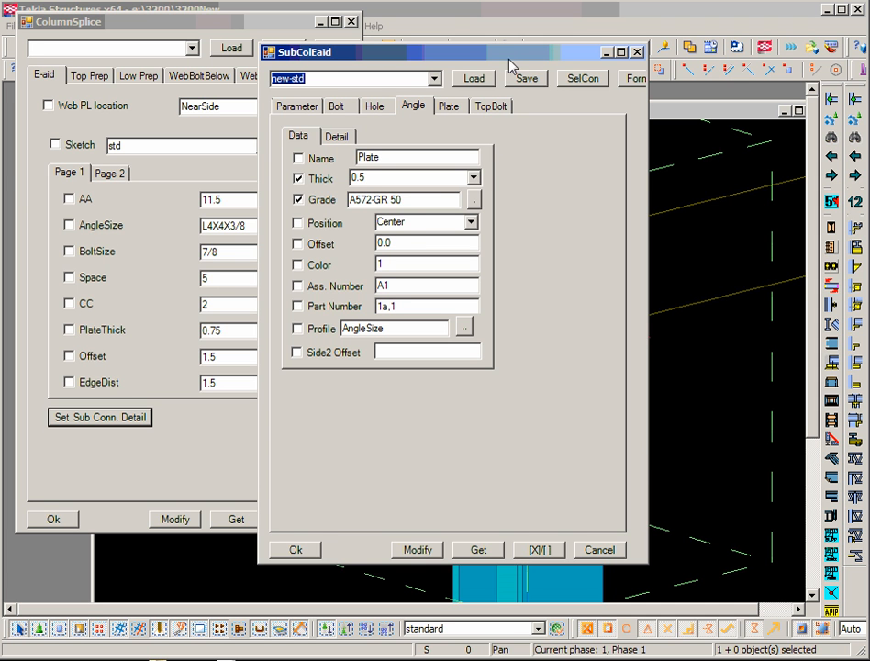
{"action": "left_click_drag", "start_coordinate": [516, 53], "coordinate": [646, 56]}
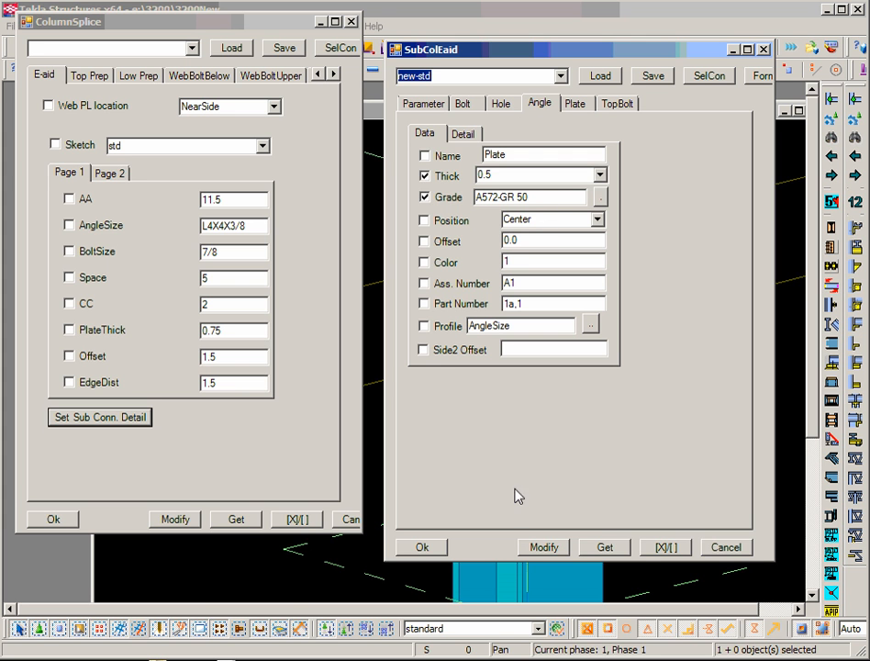
{"action": "left_click", "coordinate": [712, 549]}
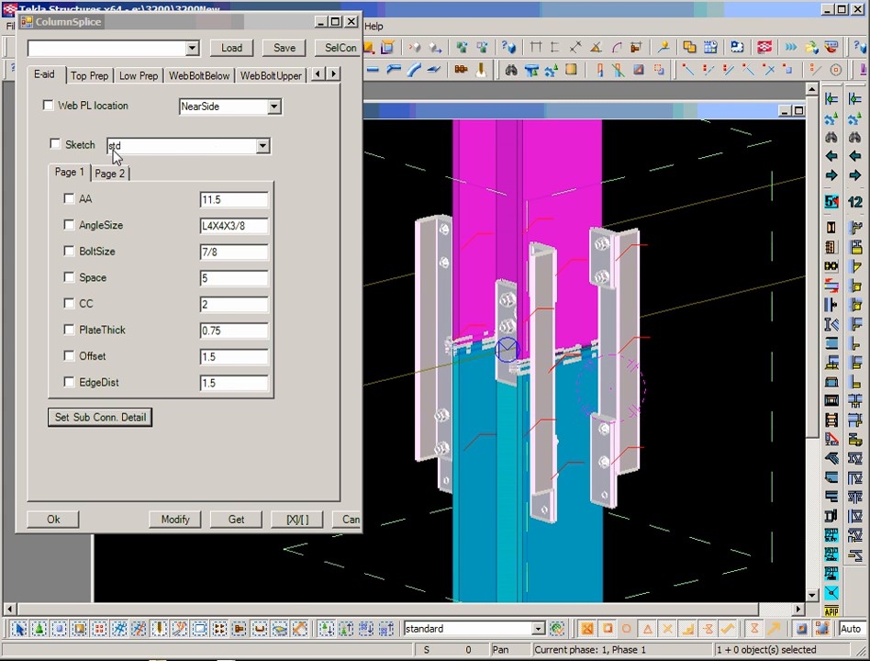
Choose new-std as the column splice's E-aid sketch and modify the connection in the model with it
{"action": "left_click", "coordinate": [262, 147]}
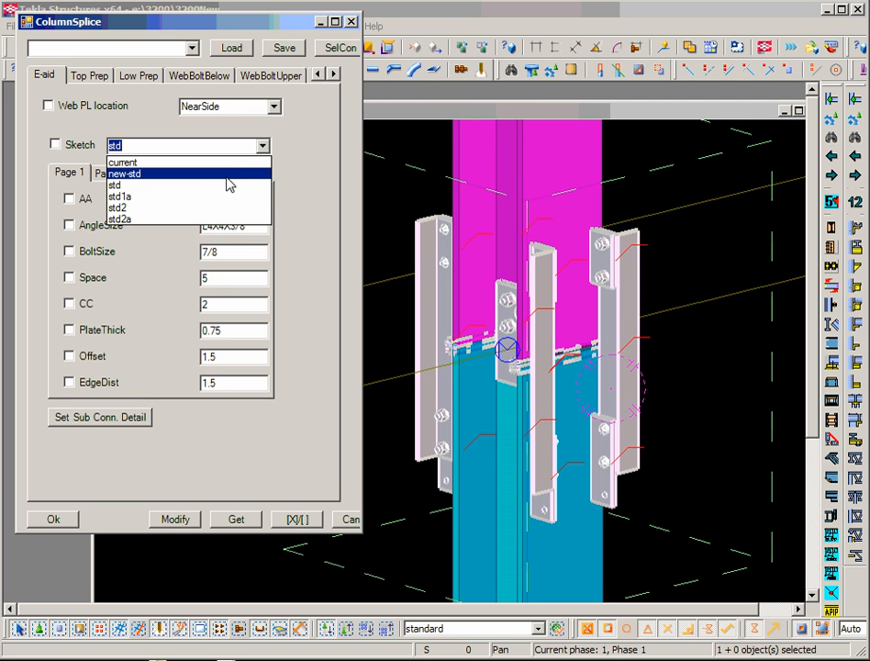
{"action": "left_click", "coordinate": [227, 174]}
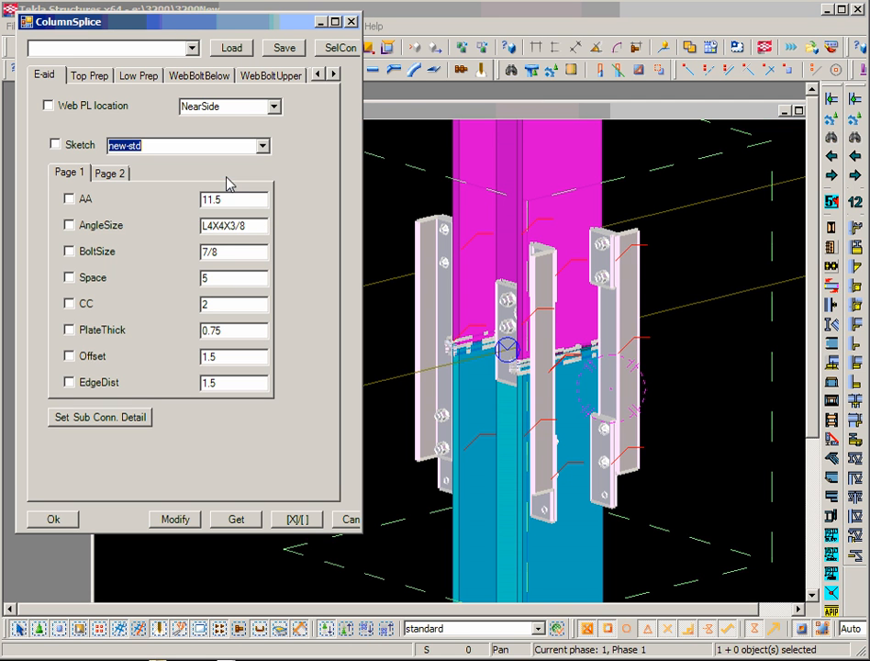
{"action": "left_click", "coordinate": [262, 147]}
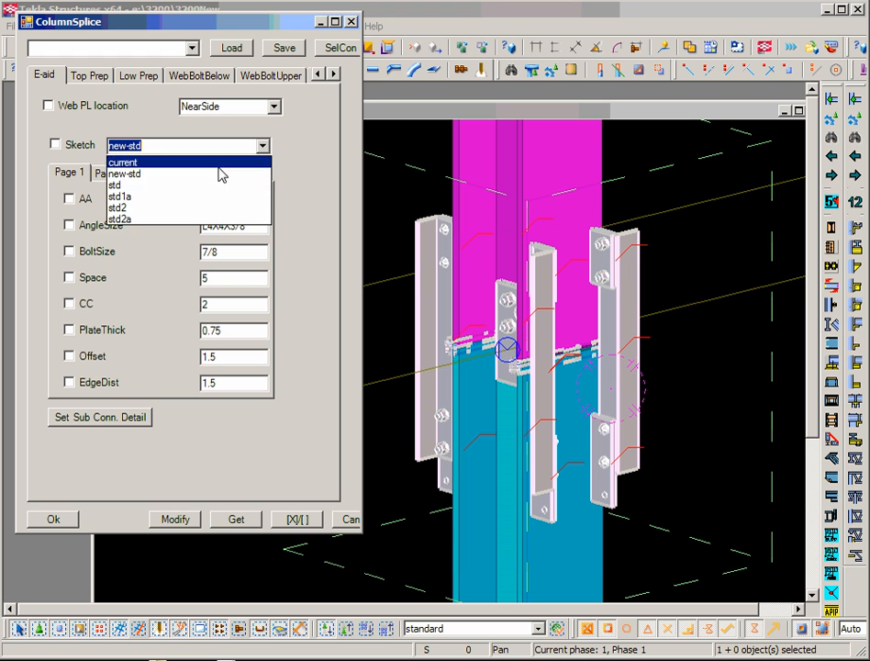
{"action": "left_click", "coordinate": [220, 178]}
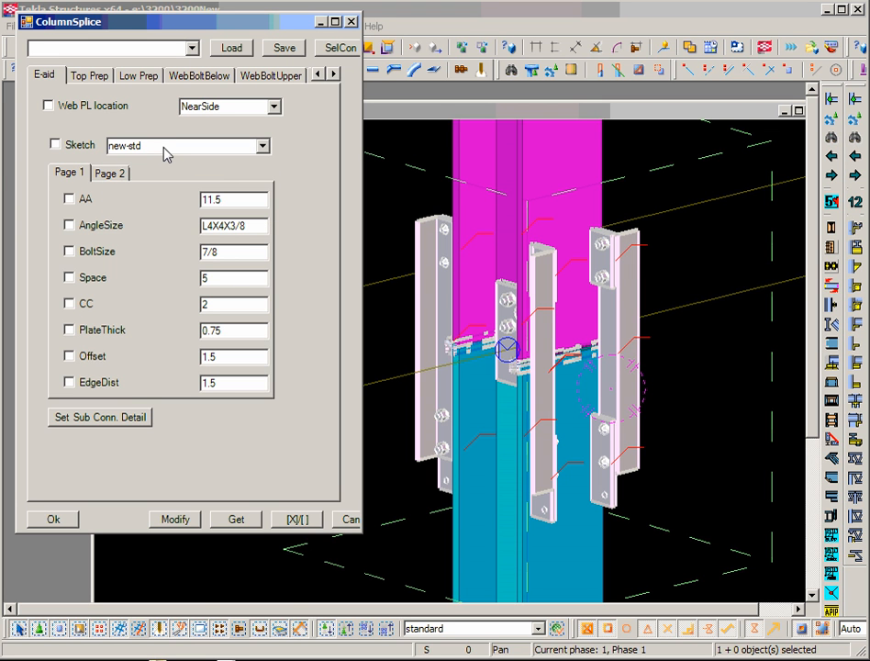
{"action": "left_click", "coordinate": [136, 149]}
{"action": "left_click", "coordinate": [174, 519]}
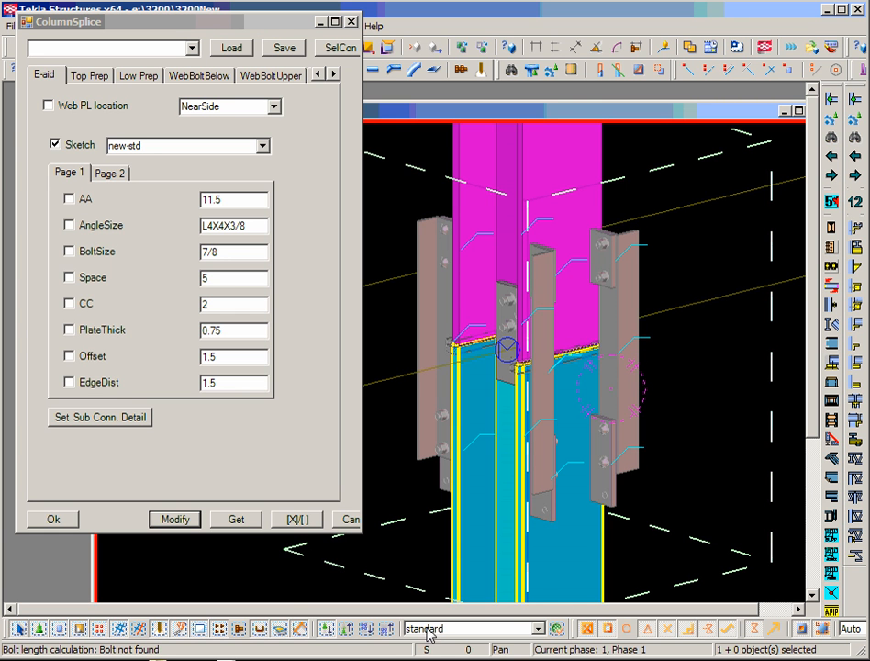
Check the material of a modelled erection angle in its beam properties and close them
{"action": "double_click", "coordinate": [640, 295]}
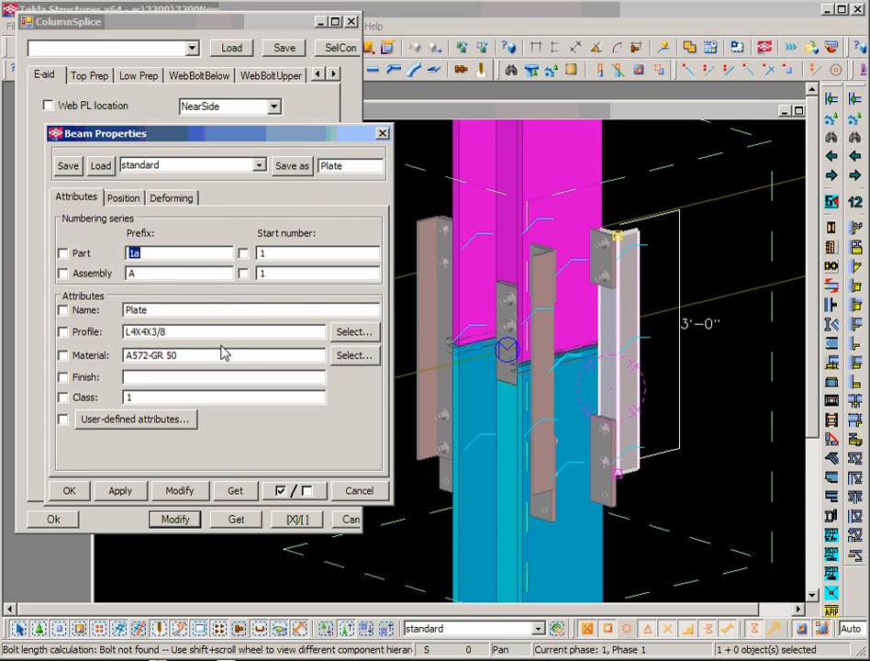
{"action": "left_click_drag", "start_coordinate": [214, 358], "coordinate": [110, 358]}
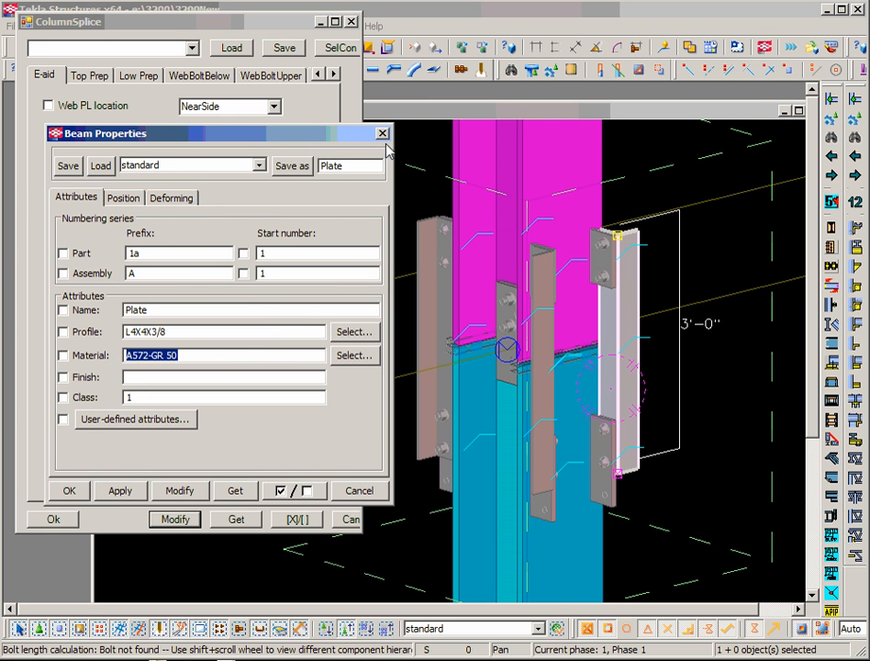
{"action": "left_click", "coordinate": [287, 114]}
Set the column splice's E-aid sketch to std and modify the connection in the model
{"action": "left_click", "coordinate": [262, 146]}
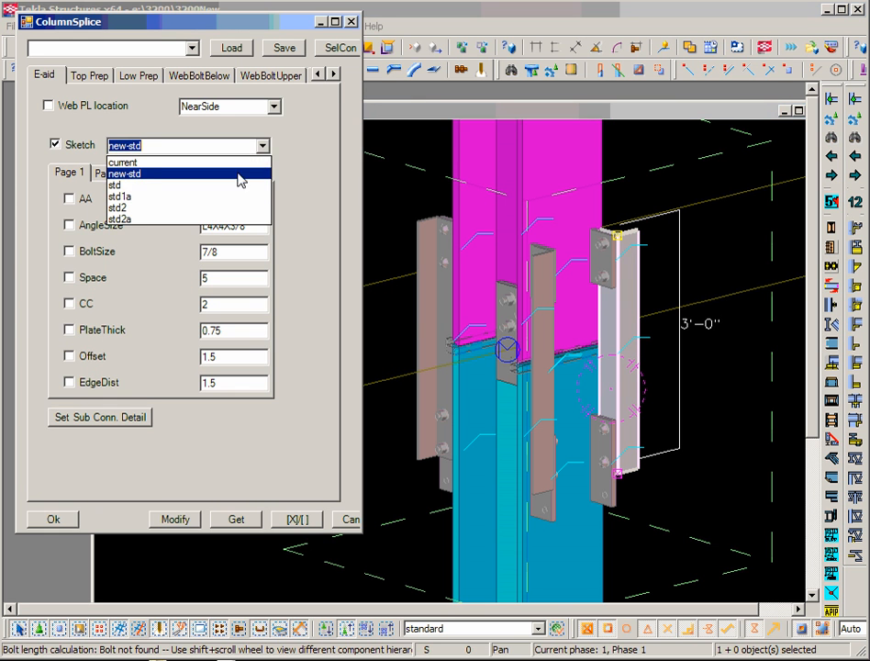
{"action": "left_click", "coordinate": [241, 183]}
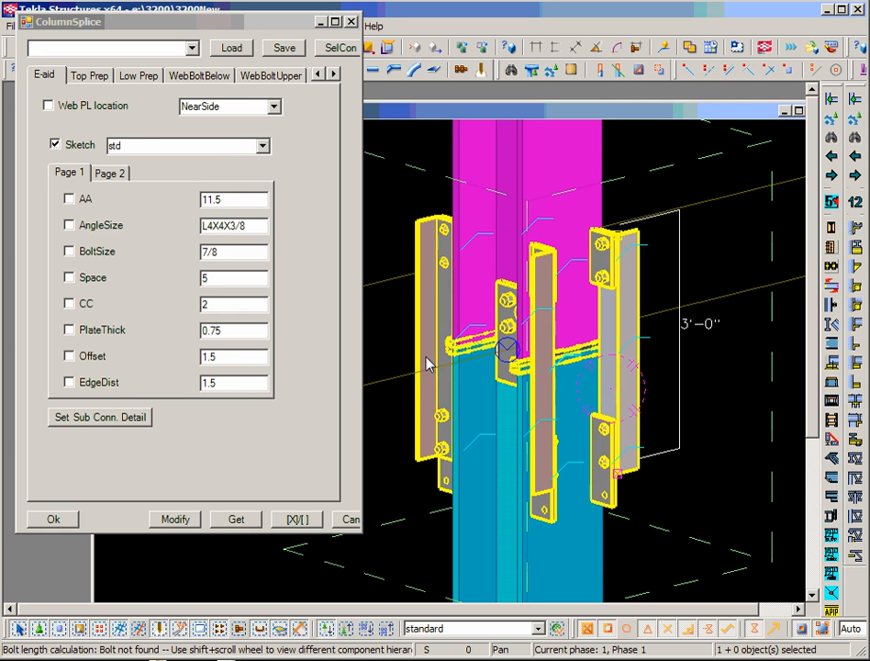
{"action": "left_click", "coordinate": [176, 519]}
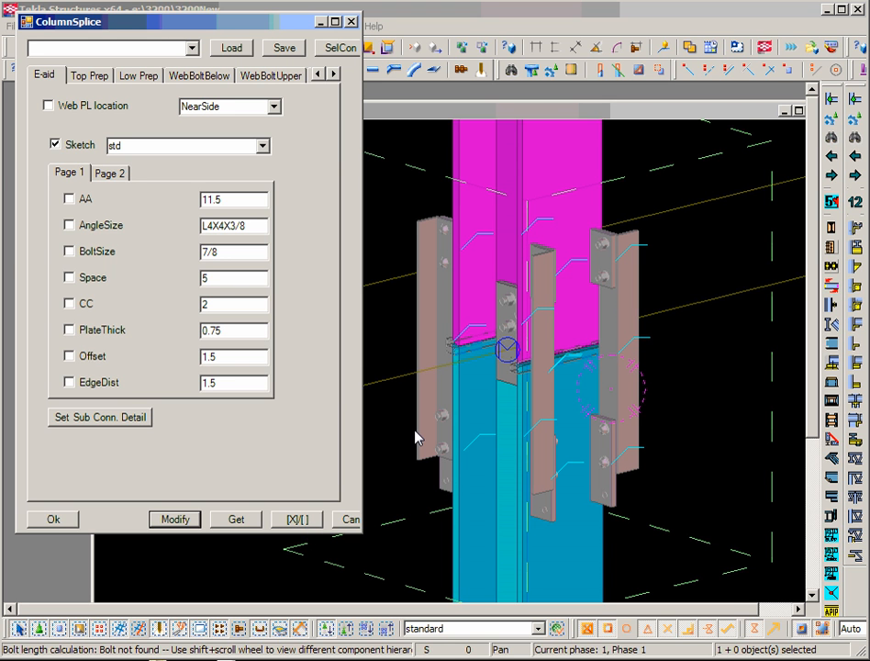
Open an erection angle's beam properties again to compare its material under the std sketch, and cancel them
{"action": "left_click", "coordinate": [346, 632]}
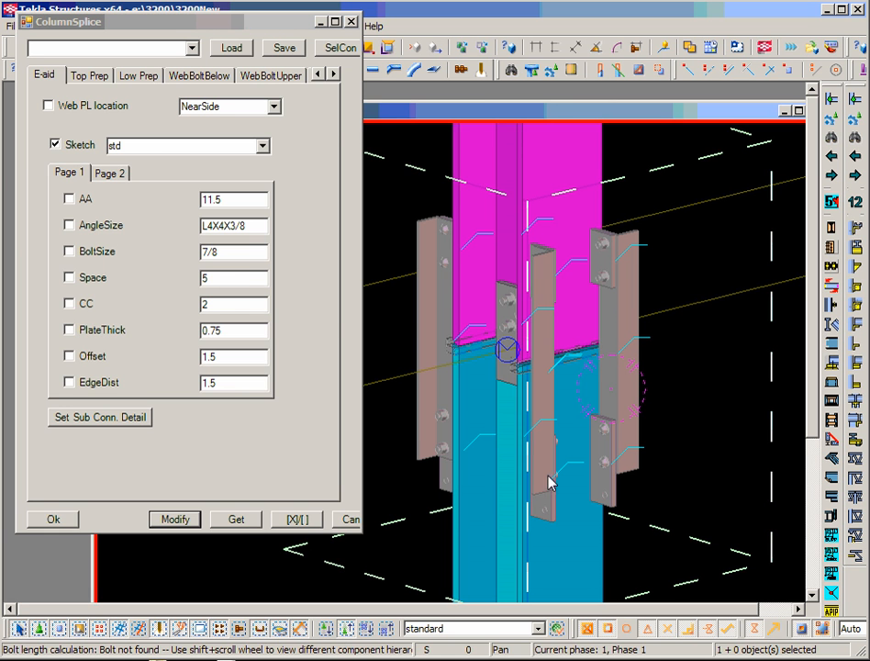
{"action": "double_click", "coordinate": [588, 388]}
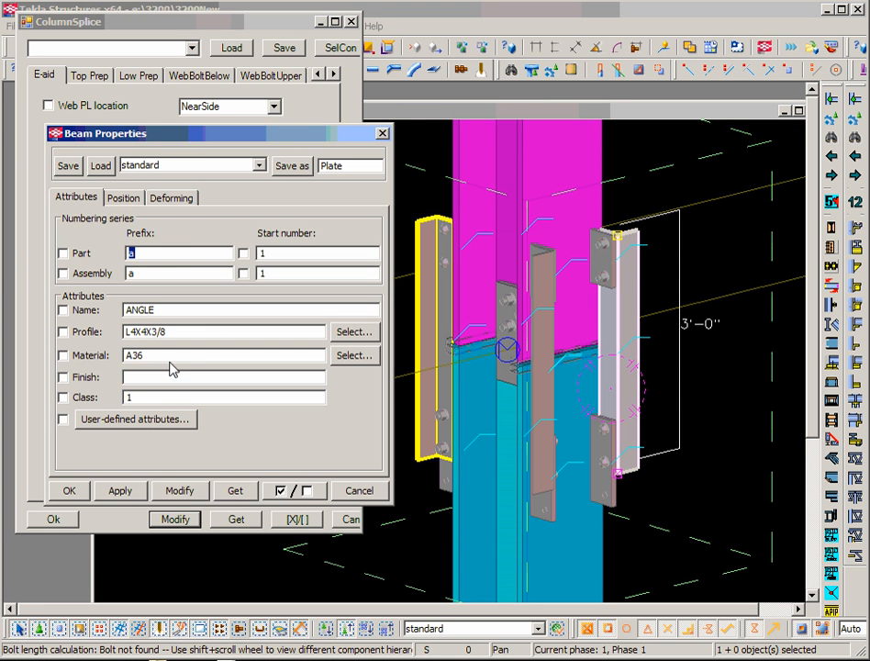
{"action": "left_click", "coordinate": [356, 490]}
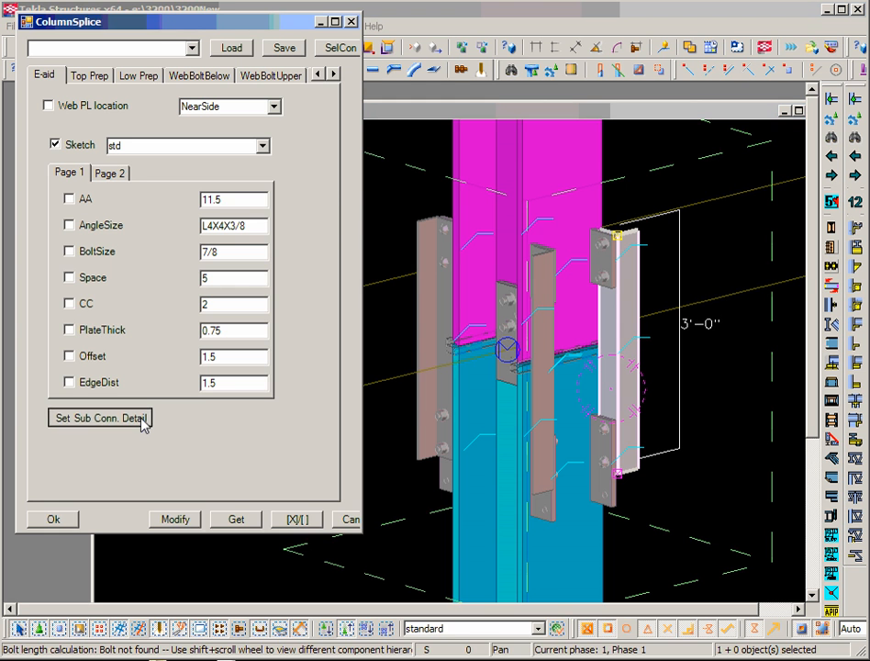
Reopen the E-aid sub-connection detail, view its plate options, and close both the SubColEaid and ColumnSplice dialogs
{"action": "left_click", "coordinate": [142, 428]}
{"action": "left_click_drag", "start_coordinate": [412, 182], "coordinate": [414, 44]}
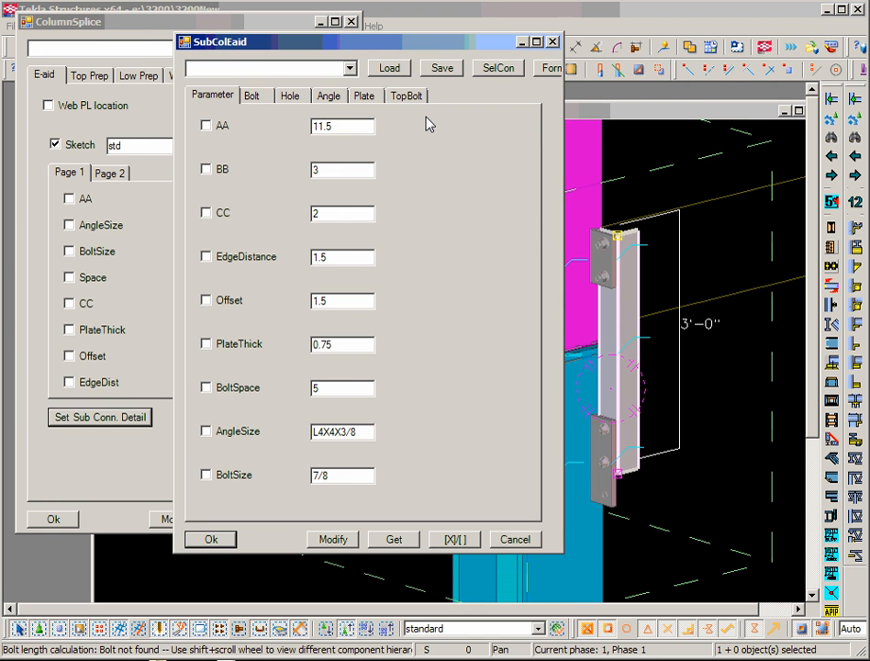
{"action": "left_click", "coordinate": [371, 98]}
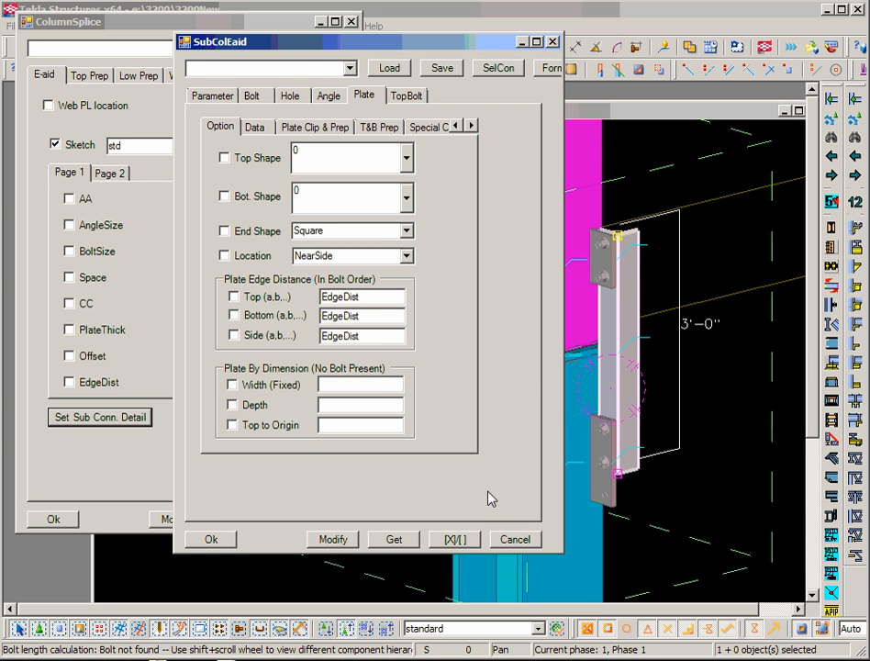
{"action": "left_click", "coordinate": [518, 542]}
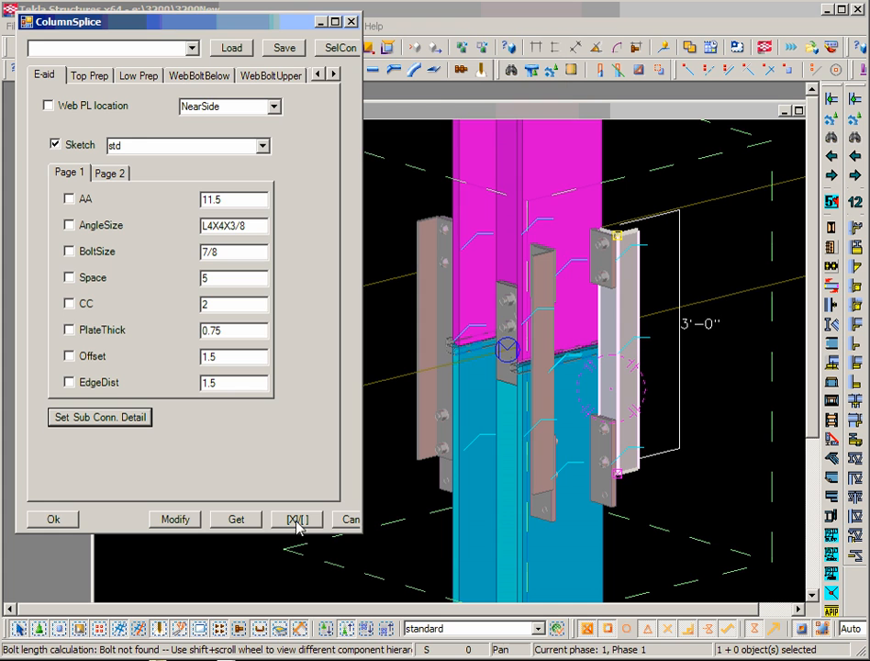
{"action": "left_click", "coordinate": [347, 523]}
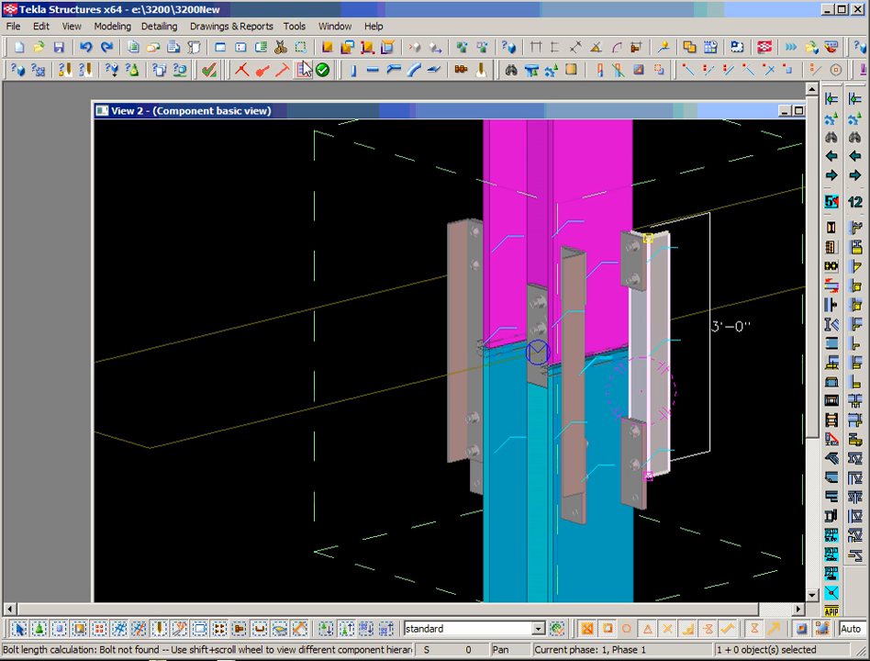
Open the Connection Builder from the Connection Application and load the ColumnSplice sketch
{"action": "left_click", "coordinate": [304, 69]}
{"action": "left_click_drag", "start_coordinate": [356, 200], "coordinate": [278, 131]}
{"action": "left_click", "coordinate": [243, 150]}
{"action": "left_click", "coordinate": [183, 198]}
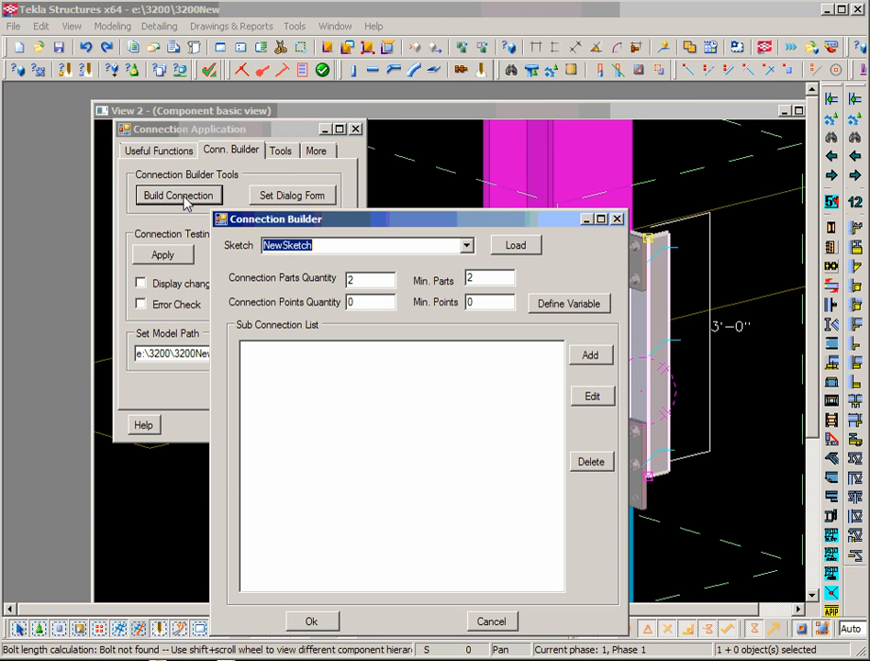
{"action": "left_click_drag", "start_coordinate": [387, 217], "coordinate": [293, 111]}
{"action": "left_click", "coordinate": [375, 138]}
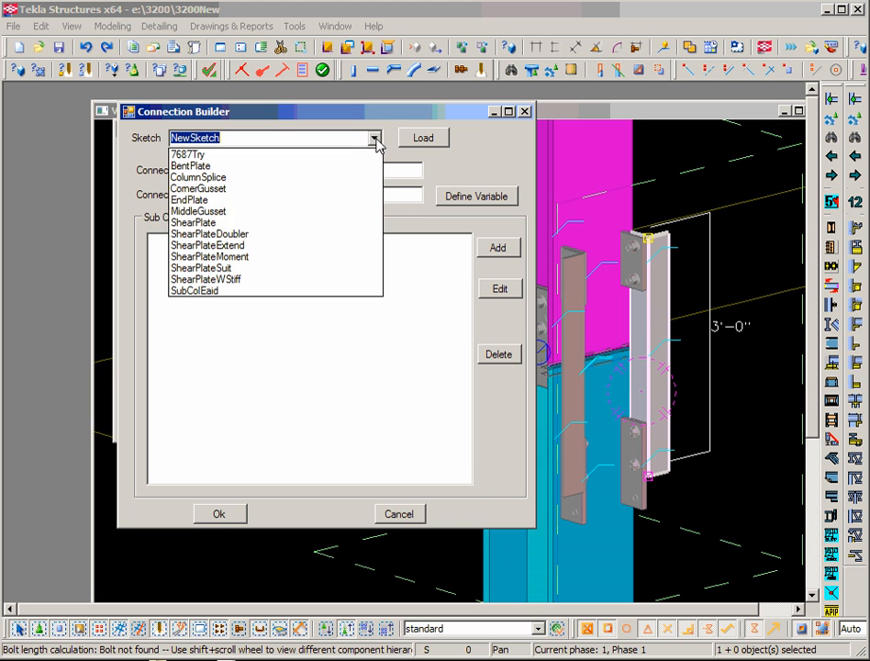
{"action": "left_click", "coordinate": [286, 178]}
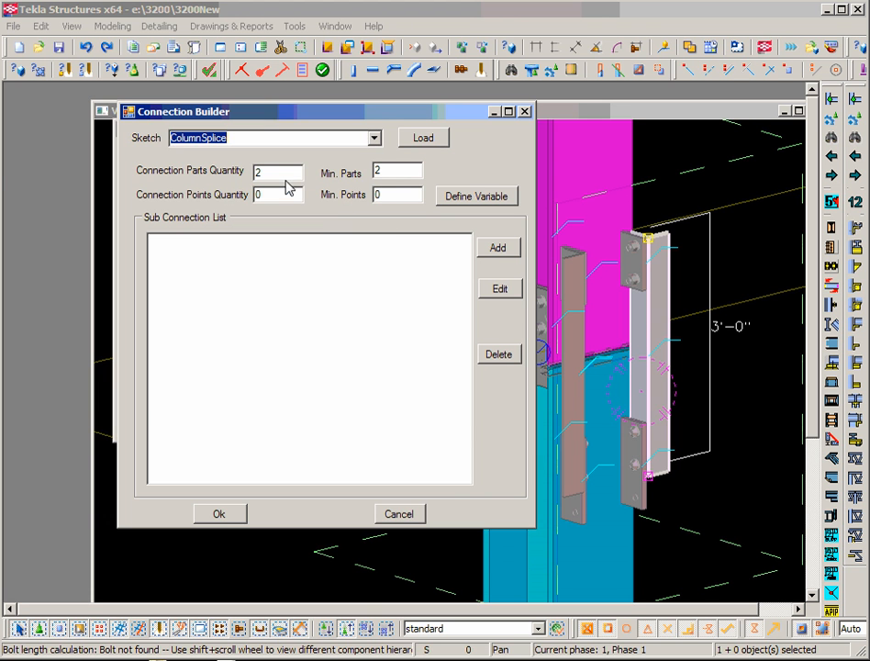
{"action": "left_click", "coordinate": [427, 141]}
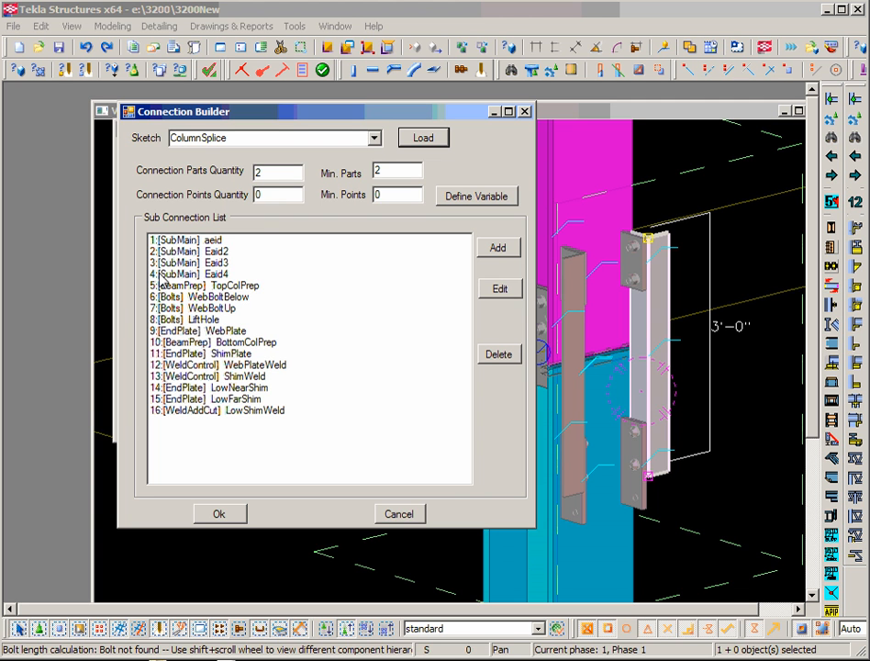
Open the first SubMain sub-connection, aeid, for editing and move its Conn. Group dialog beside the list
{"action": "left_click", "coordinate": [170, 240]}
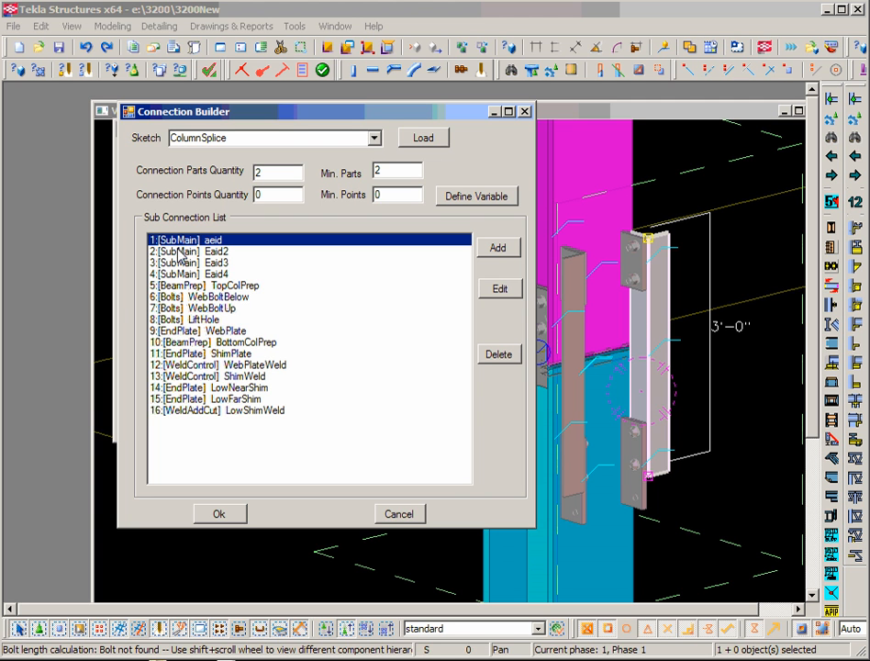
{"action": "left_click", "coordinate": [183, 250]}
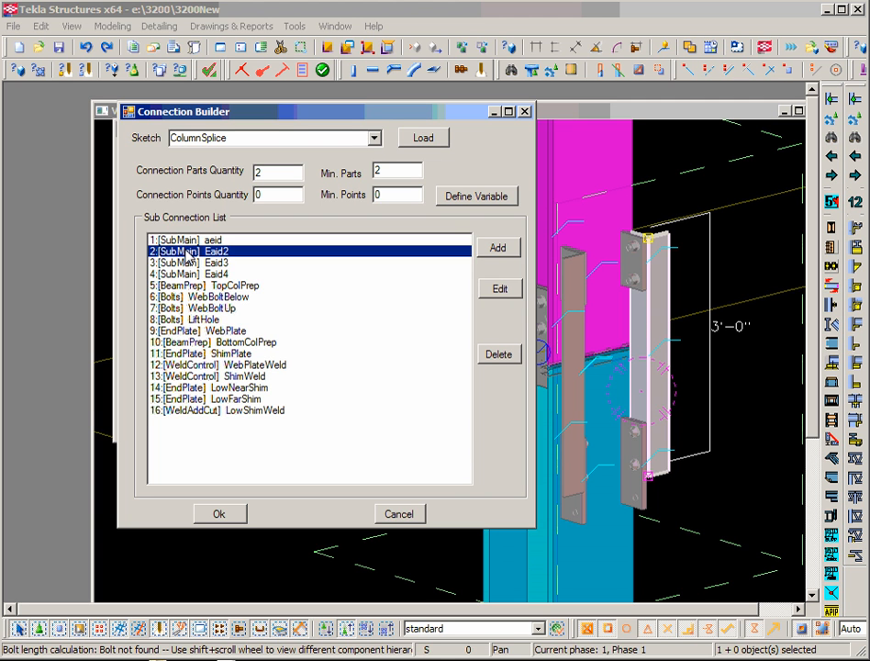
{"action": "left_click", "coordinate": [180, 240]}
{"action": "left_click", "coordinate": [188, 251]}
{"action": "left_click", "coordinate": [196, 242]}
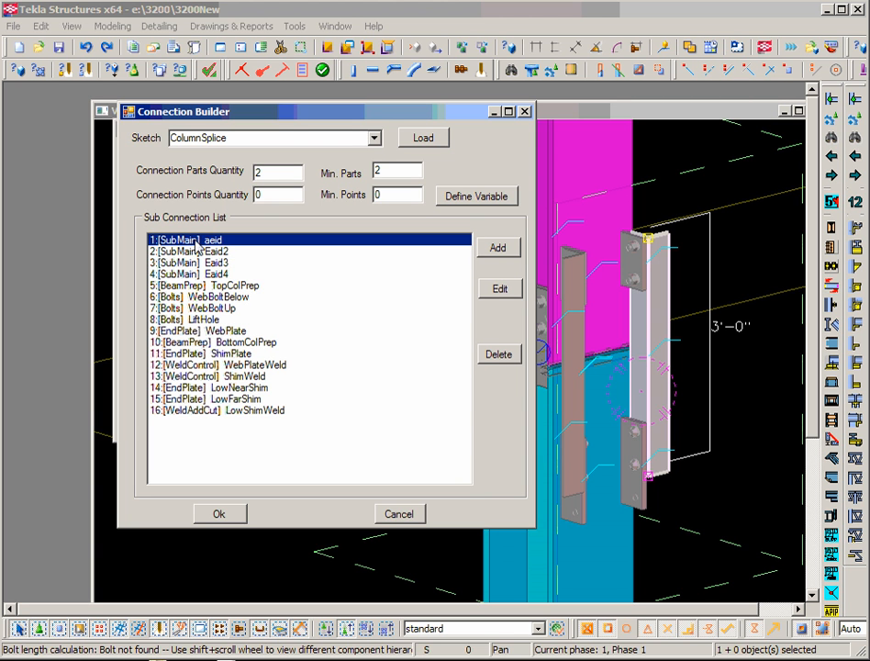
{"action": "left_click", "coordinate": [500, 289]}
{"action": "left_click_drag", "start_coordinate": [296, 28], "coordinate": [565, 54]}
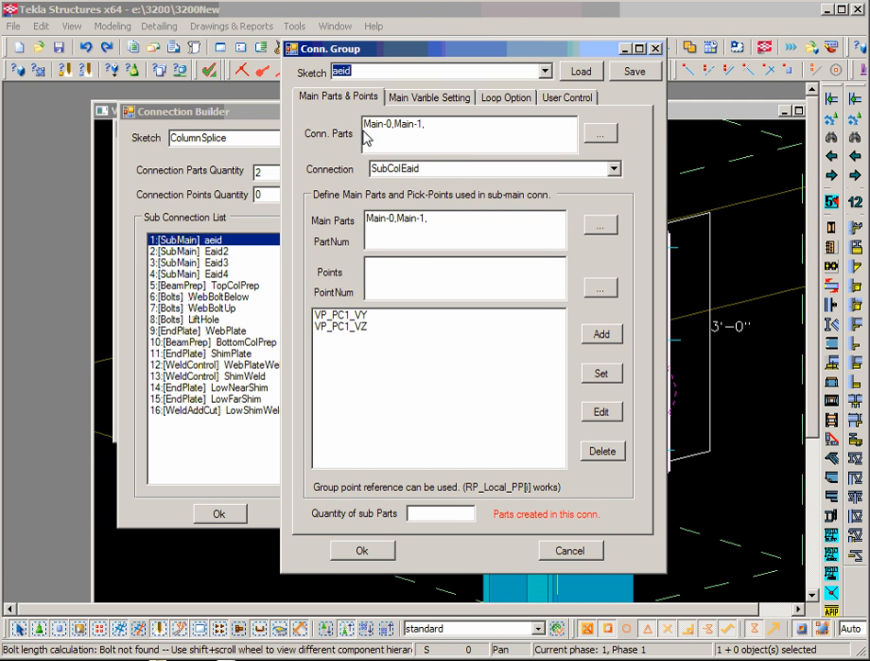
Examine the aeid group's connection parts, its SubColEaid connection choice, and the VP_PC1_VY and VP_PC1_VZ entries
{"action": "left_click_drag", "start_coordinate": [365, 126], "coordinate": [456, 128]}
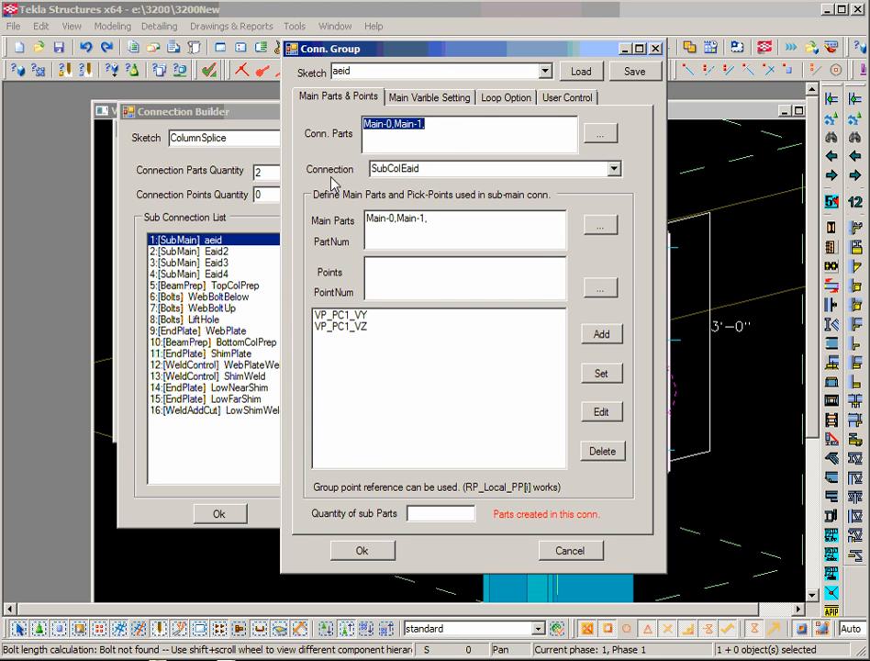
{"action": "left_click", "coordinate": [614, 171]}
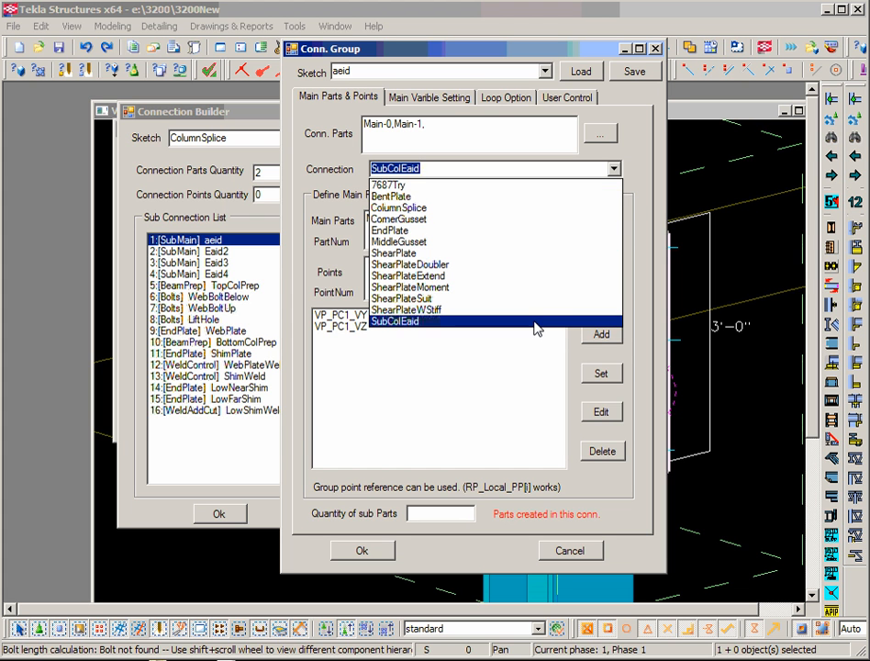
{"action": "left_click", "coordinate": [537, 323]}
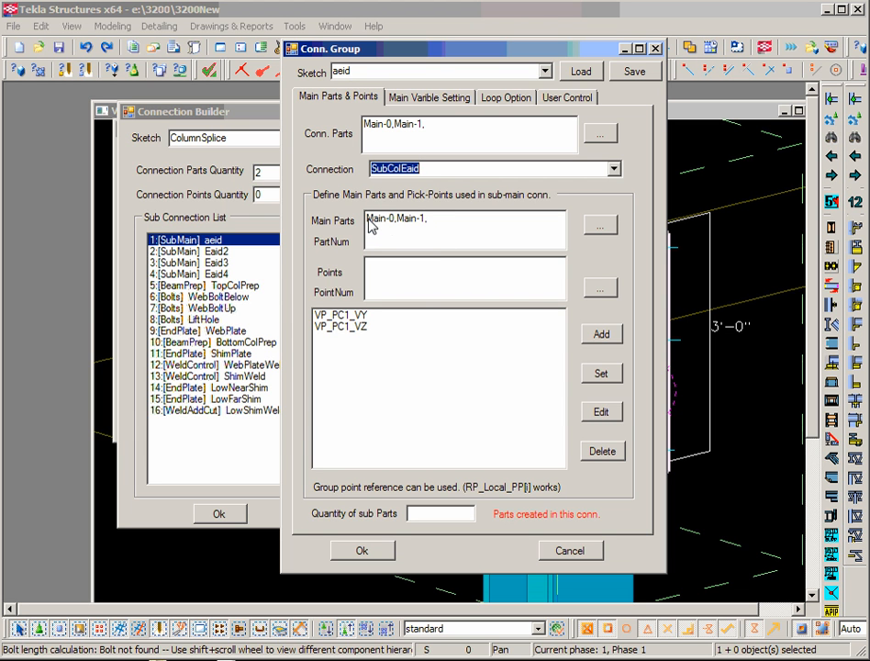
{"action": "left_click", "coordinate": [339, 327]}
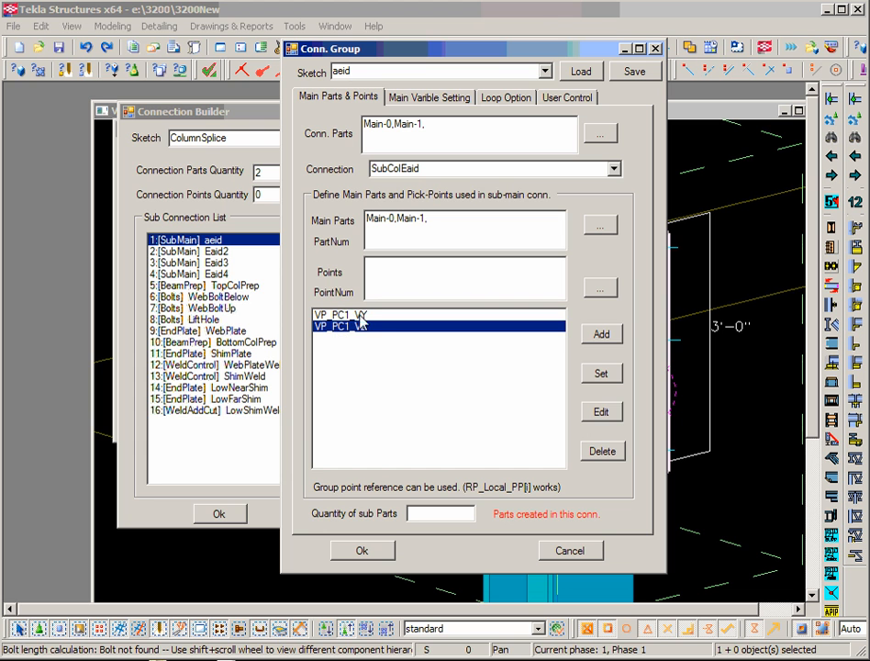
{"action": "left_click", "coordinate": [359, 314]}
{"action": "left_click", "coordinate": [347, 327]}
{"action": "left_click", "coordinate": [347, 315]}
{"action": "left_click", "coordinate": [347, 328]}
View the aeid group's main parts selection and the Formula Maker for its points, closing both without changes
{"action": "left_click", "coordinate": [603, 225]}
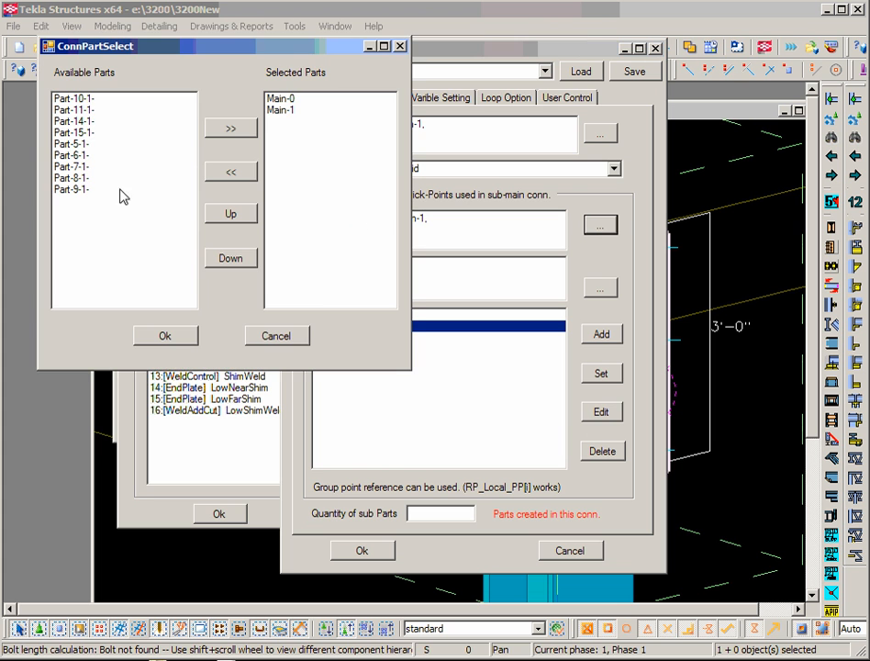
{"action": "left_click", "coordinate": [165, 336]}
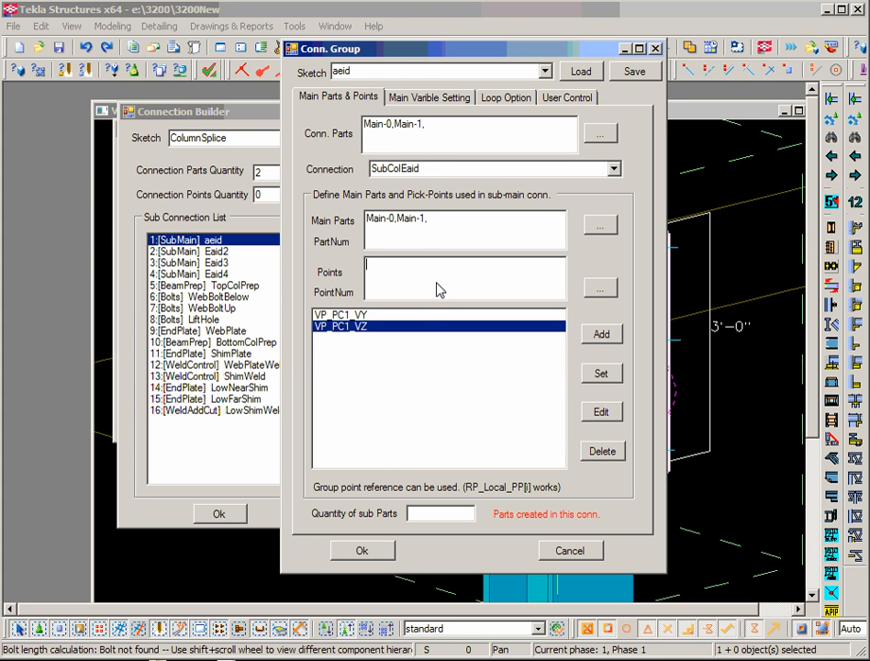
{"action": "left_click", "coordinate": [602, 289]}
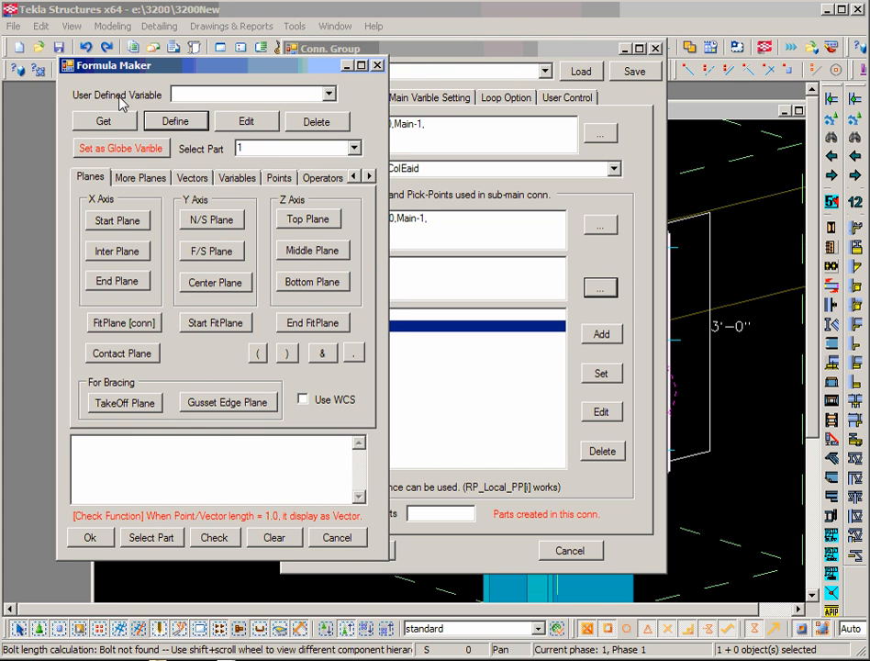
{"action": "left_click", "coordinate": [338, 536]}
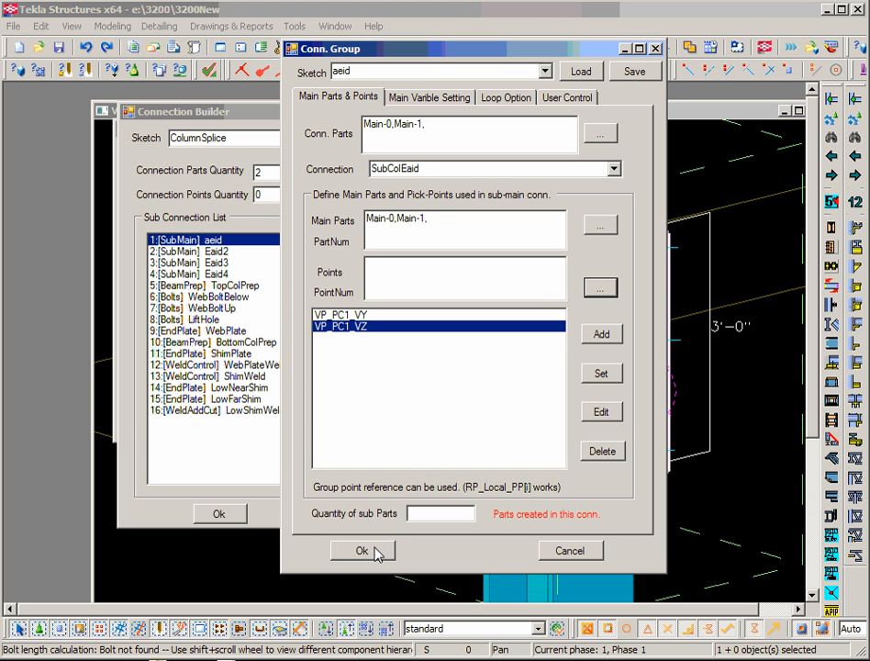
{"action": "left_click", "coordinate": [438, 175]}
View the aeid group's main variable settings and loop options, and close the group
{"action": "left_click", "coordinate": [431, 97]}
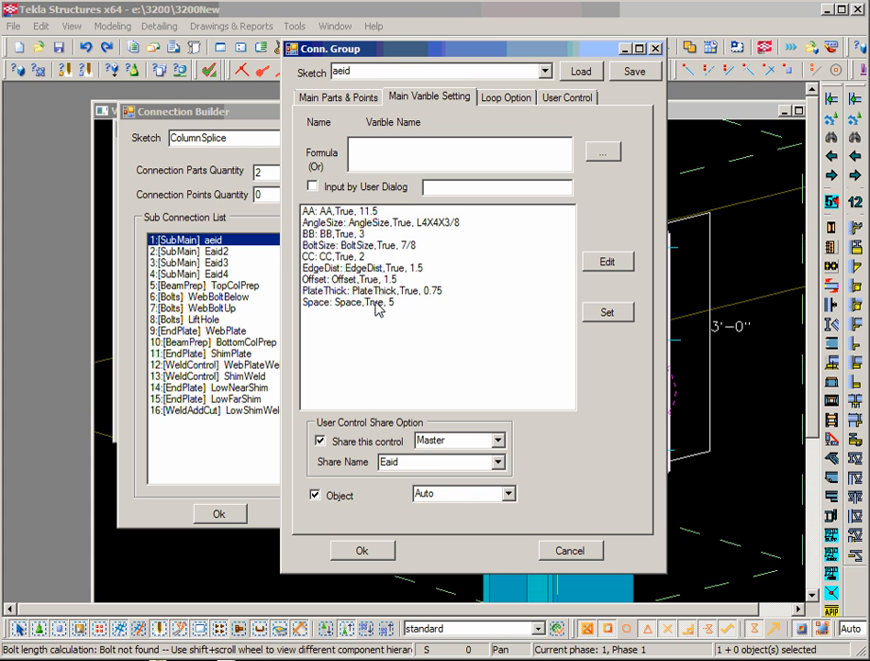
{"action": "left_click", "coordinate": [513, 98]}
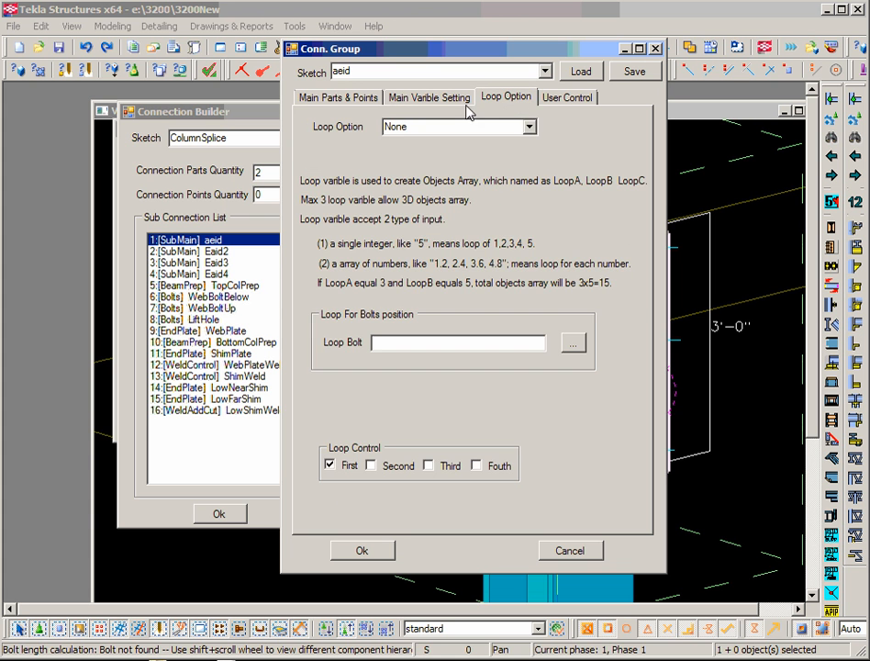
{"action": "left_click", "coordinate": [448, 99]}
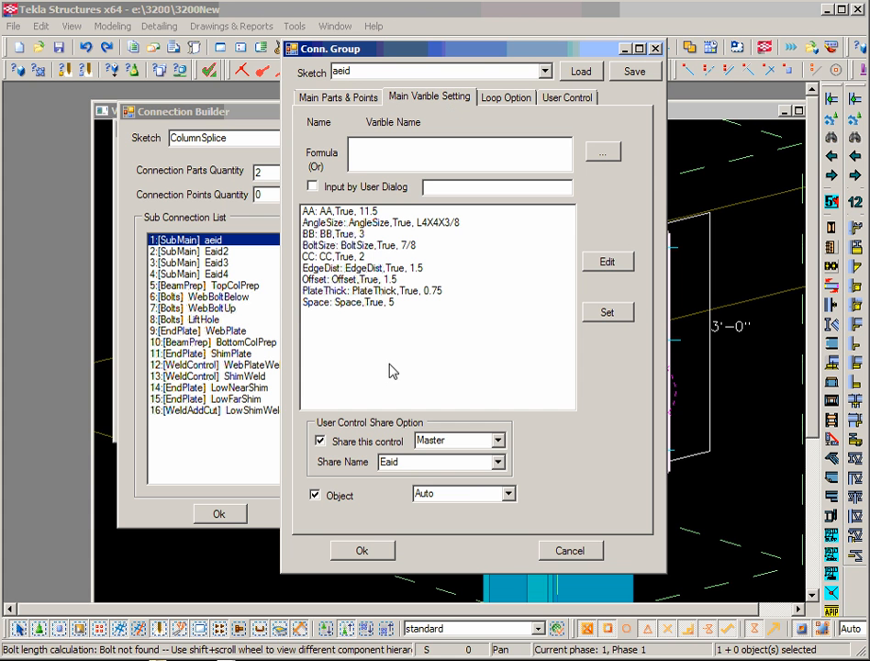
{"action": "left_click", "coordinate": [360, 552]}
Reopen the aeid sub-connection for editing, move its dialog aside, and show its main variable settings
{"action": "left_click", "coordinate": [211, 241]}
{"action": "left_click", "coordinate": [499, 289]}
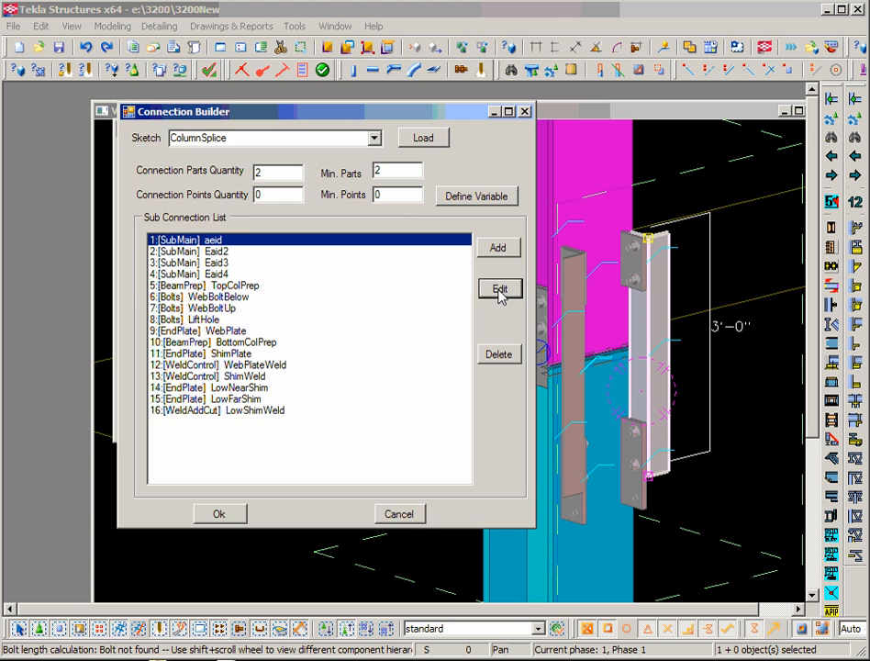
{"action": "left_click_drag", "start_coordinate": [332, 86], "coordinate": [495, 51]}
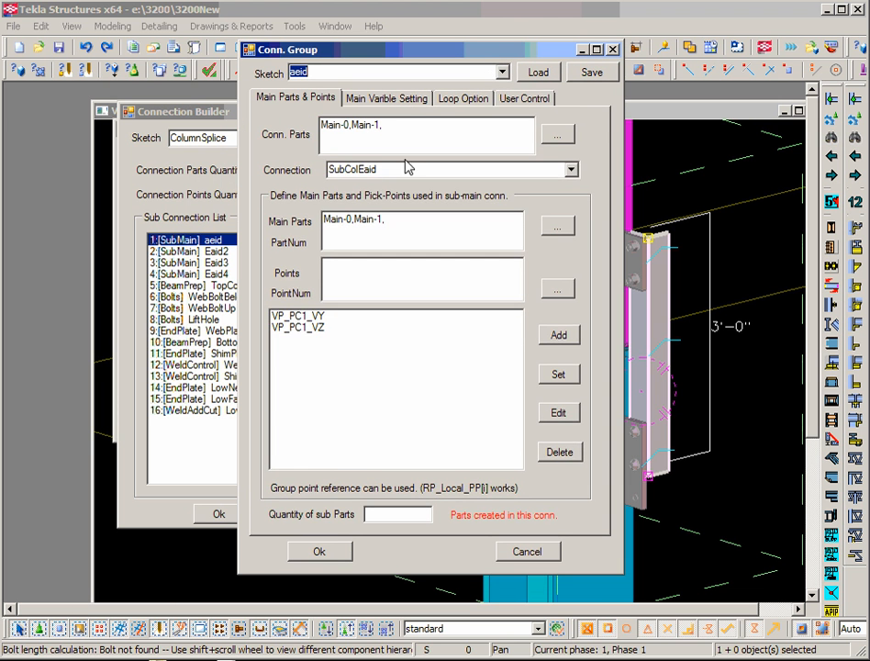
{"action": "left_click", "coordinate": [378, 100]}
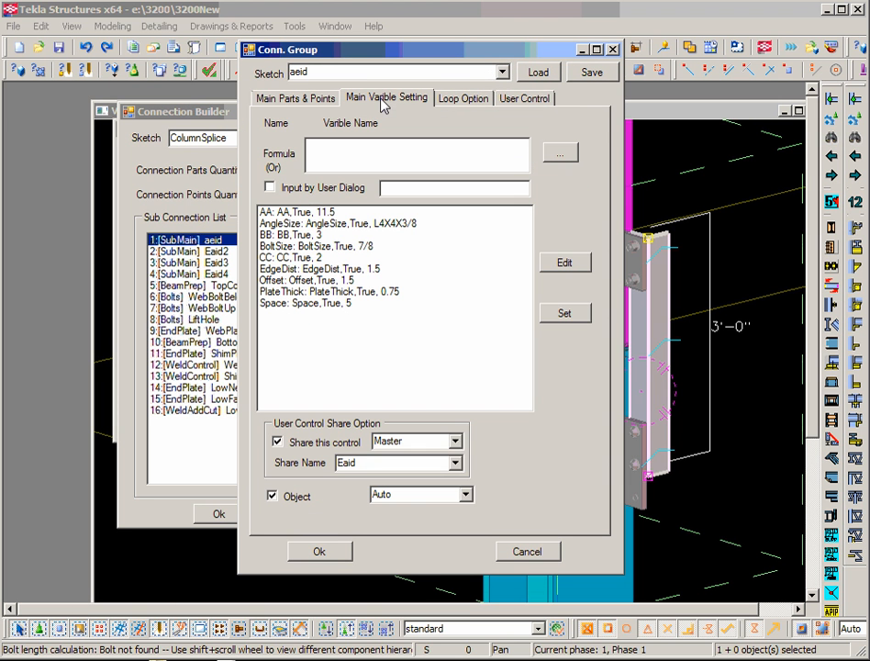
{"action": "left_click", "coordinate": [307, 103]}
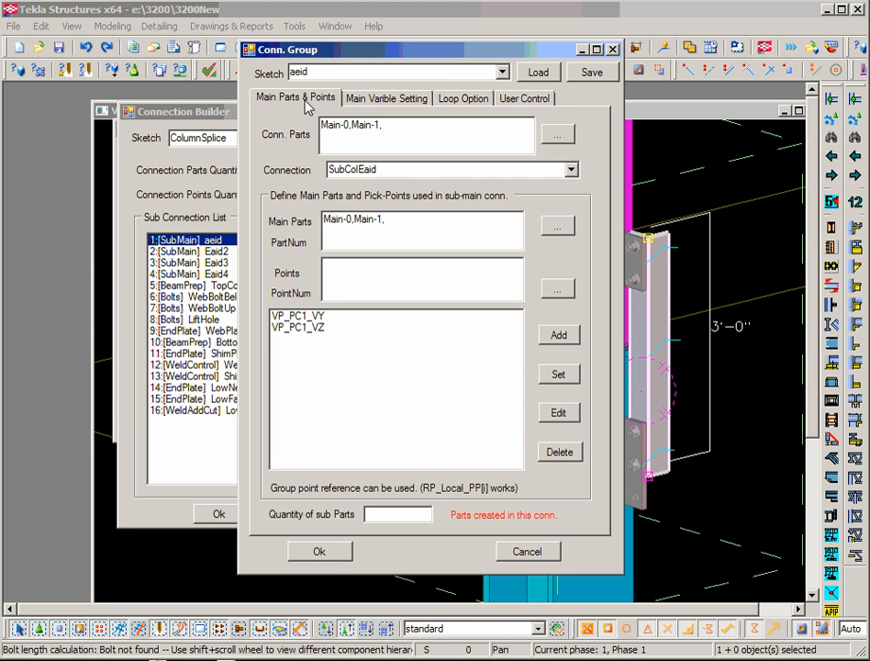
{"action": "left_click", "coordinate": [408, 106]}
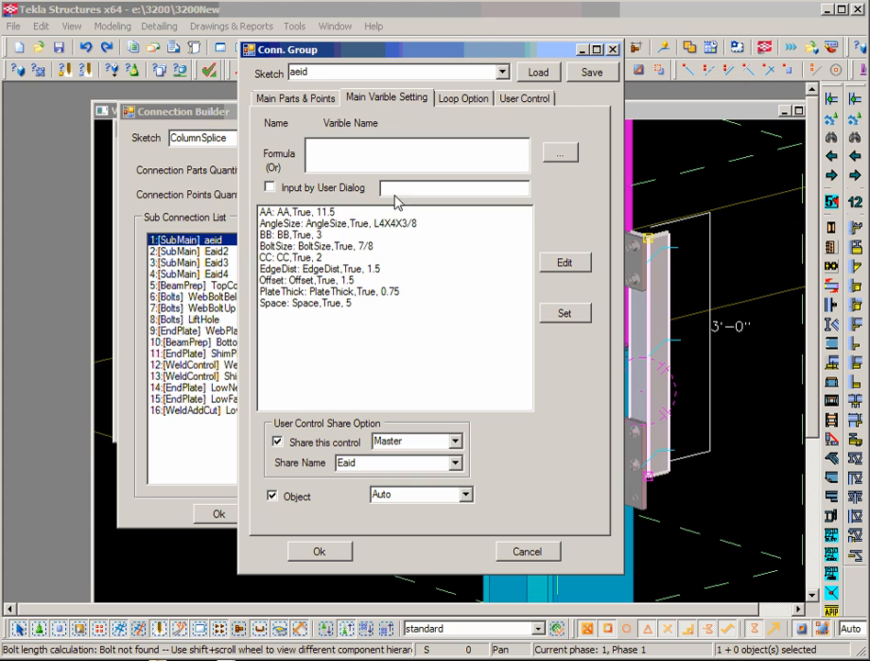
Load the AA variable for editing and toggle its Input by User Dialog option off and back on
{"action": "left_click", "coordinate": [307, 214]}
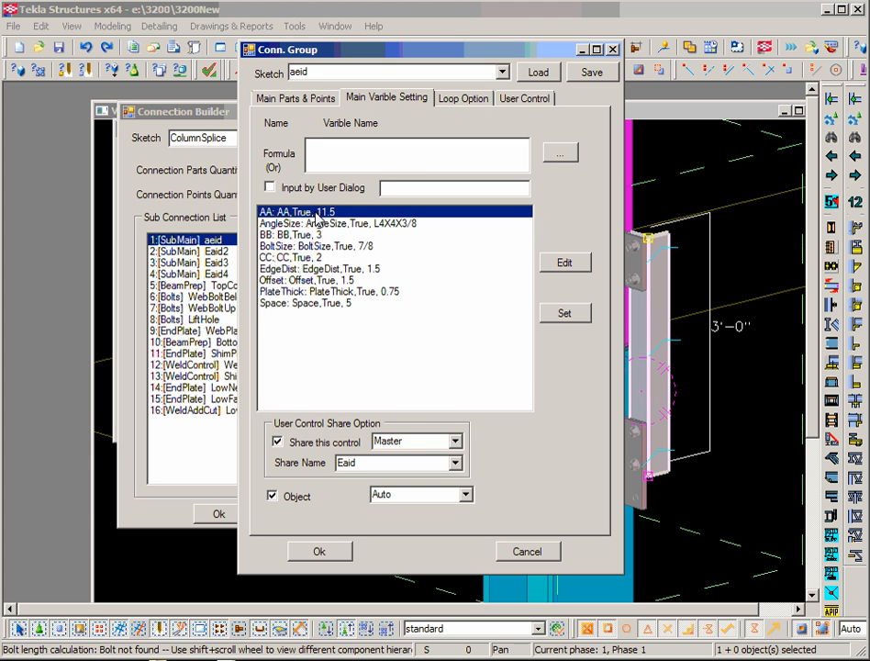
{"action": "left_click", "coordinate": [578, 264]}
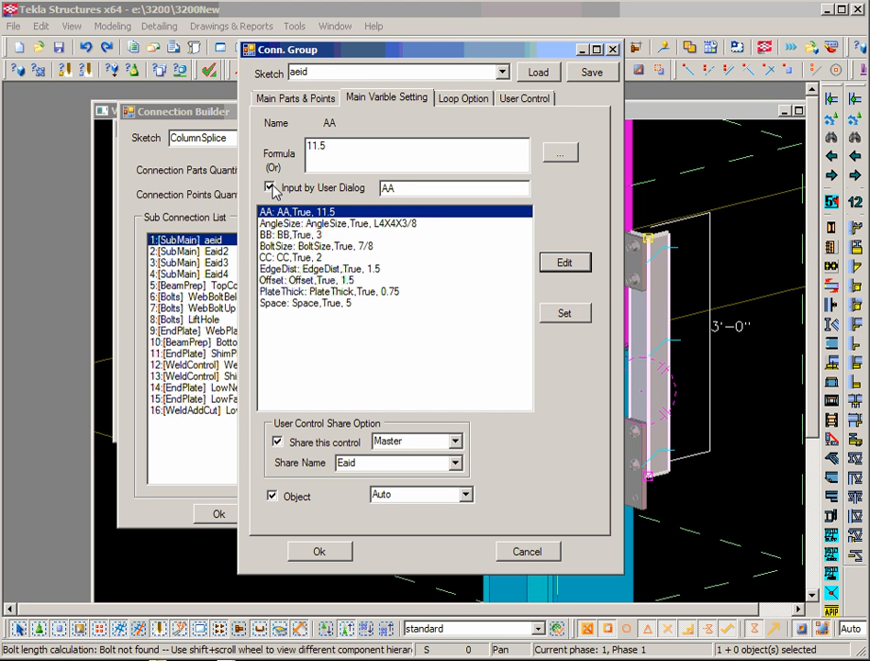
{"action": "left_click", "coordinate": [271, 189]}
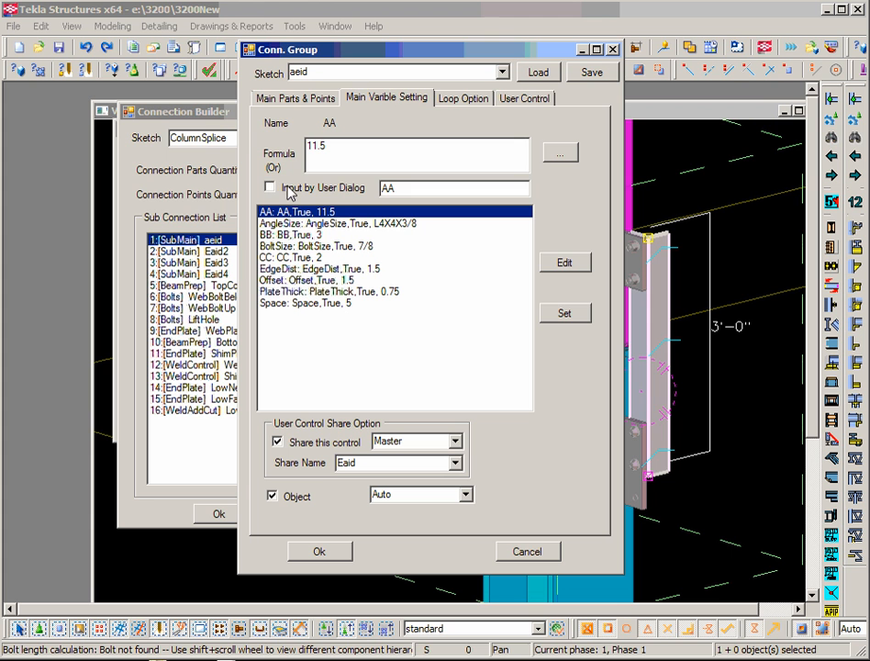
{"action": "left_click", "coordinate": [288, 190]}
Arrange the Conn. Group dialog beside the ColumnSplice dialog to compare the AA variable with its E-aid field
{"action": "left_click_drag", "start_coordinate": [326, 45], "coordinate": [502, 63]}
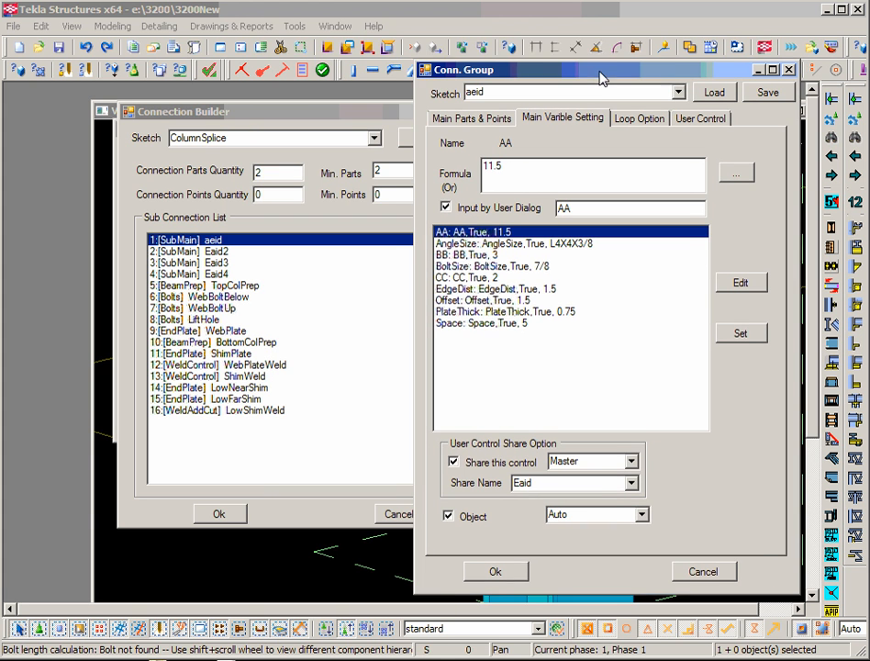
{"action": "left_click", "coordinate": [244, 71]}
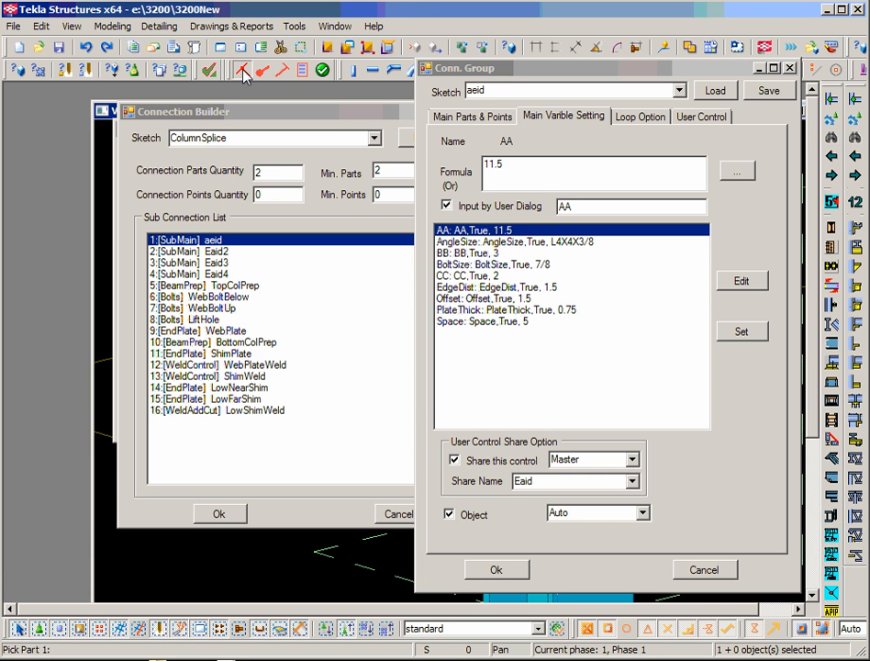
{"action": "left_click_drag", "start_coordinate": [258, 33], "coordinate": [255, 76]}
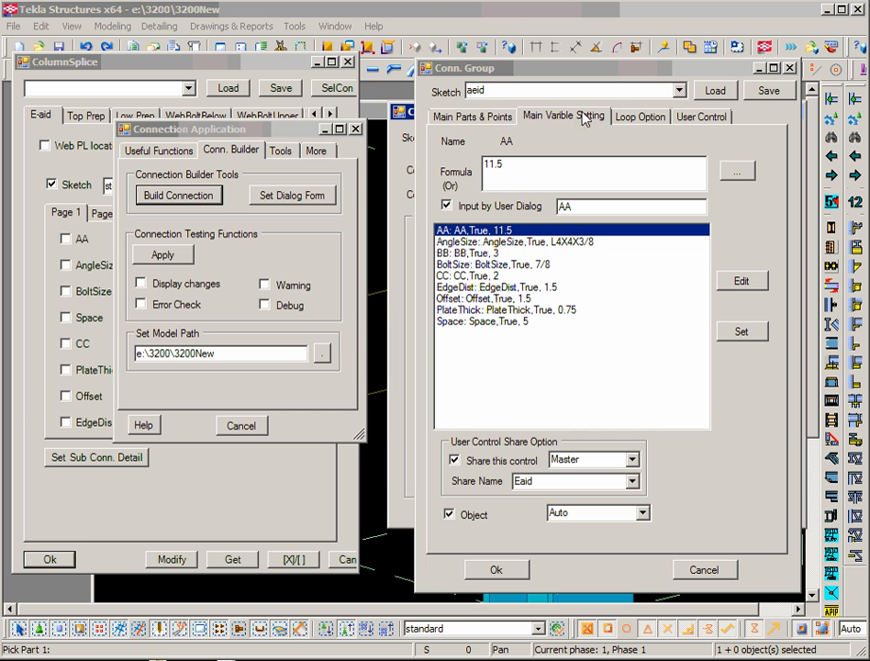
{"action": "left_click", "coordinate": [249, 77]}
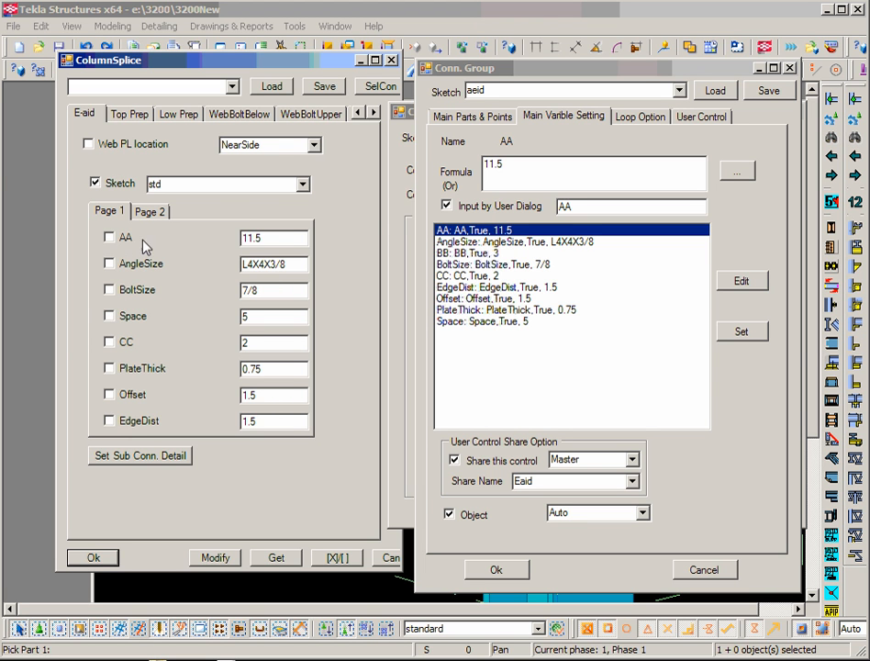
Turn off Input by User Dialog for variable AA, and view its formula in the Formula Maker without changing it
{"action": "double_click", "coordinate": [565, 208]}
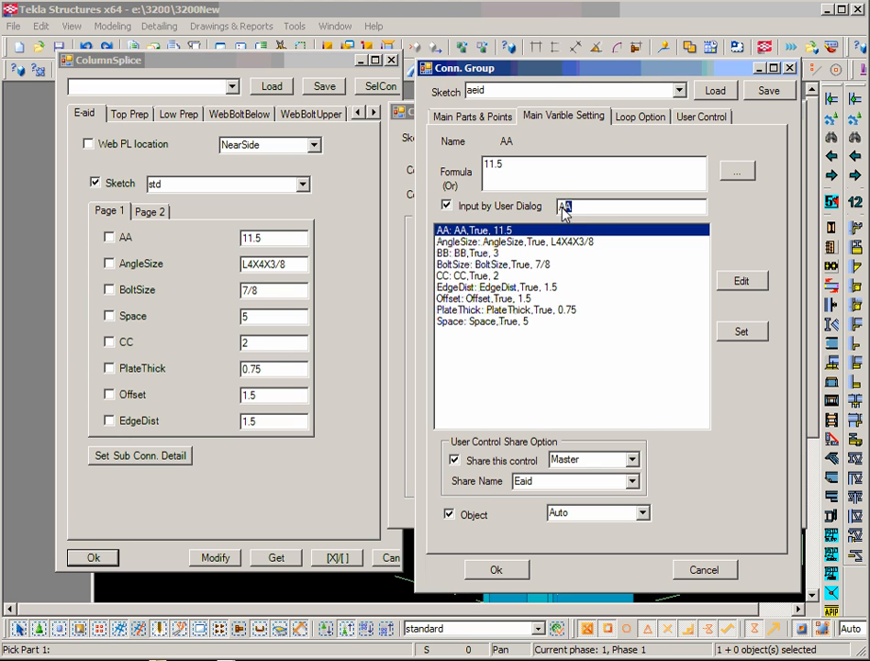
{"action": "double_click", "coordinate": [524, 172]}
{"action": "left_click", "coordinate": [483, 210]}
{"action": "double_click", "coordinate": [524, 180]}
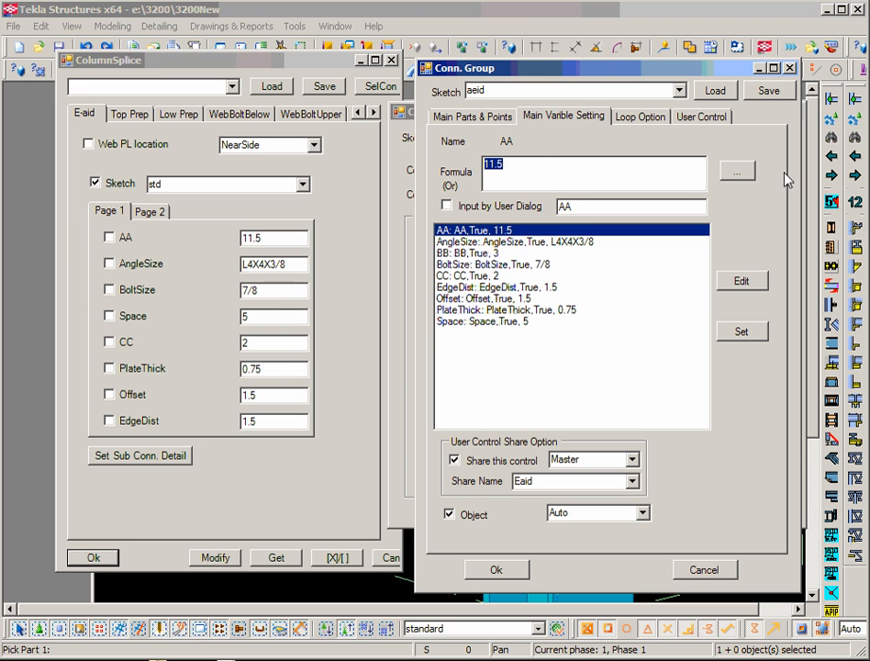
{"action": "left_click", "coordinate": [730, 174]}
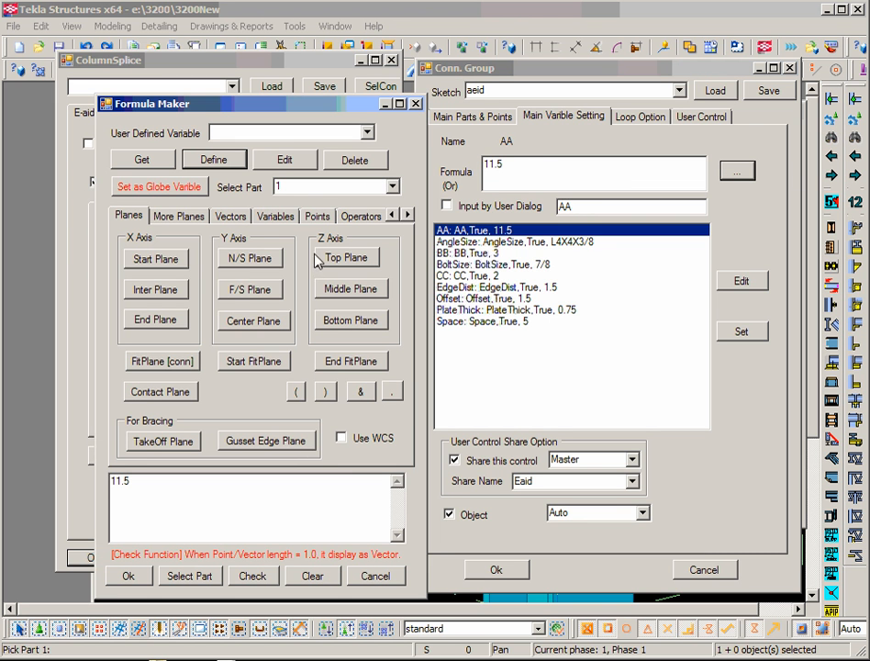
{"action": "left_click", "coordinate": [384, 578]}
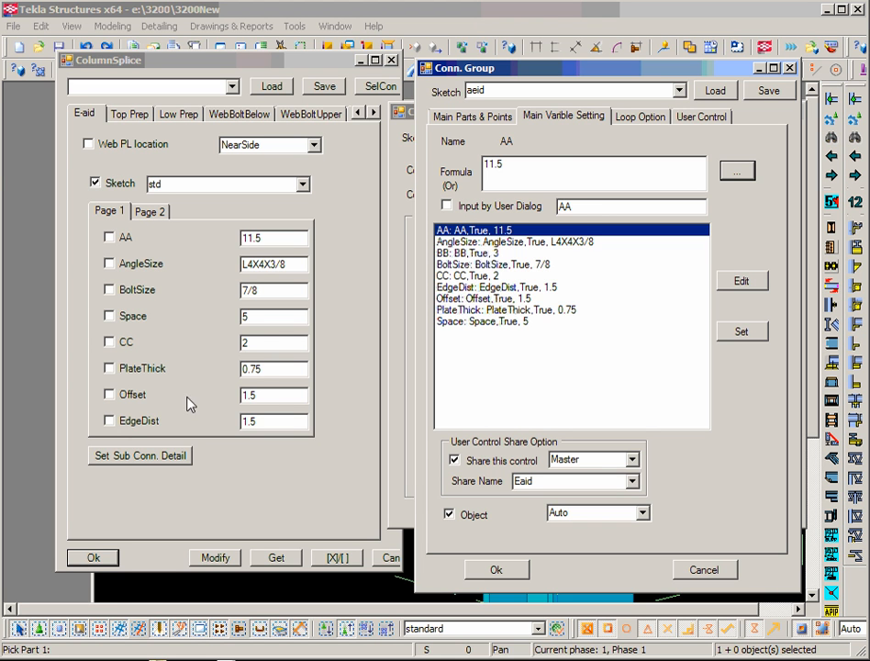
Examine the aeid group's control sharing settings and compare its variable list with the user control fields
{"action": "left_click", "coordinate": [536, 170]}
{"action": "left_click", "coordinate": [611, 464]}
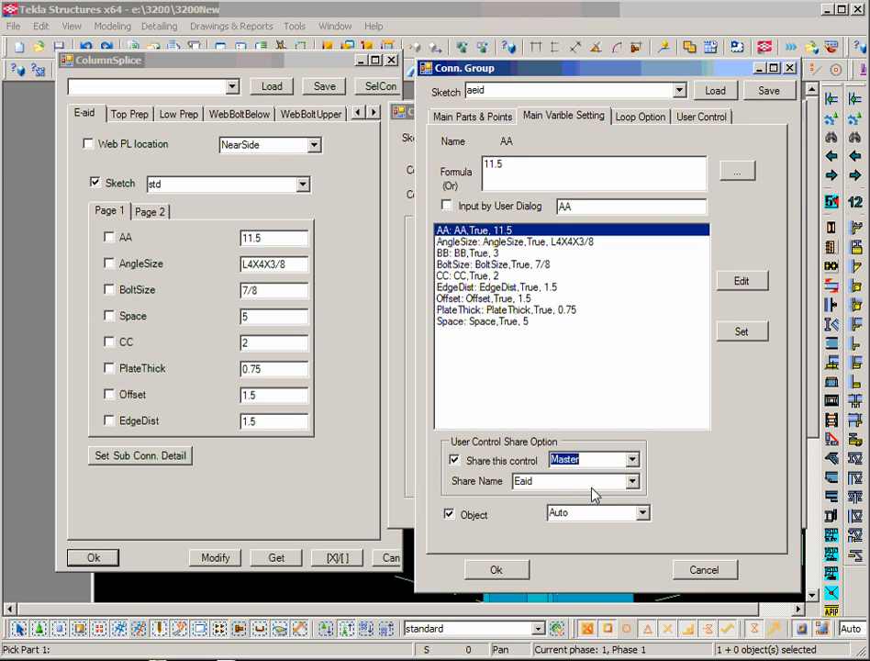
{"action": "left_click", "coordinate": [591, 485]}
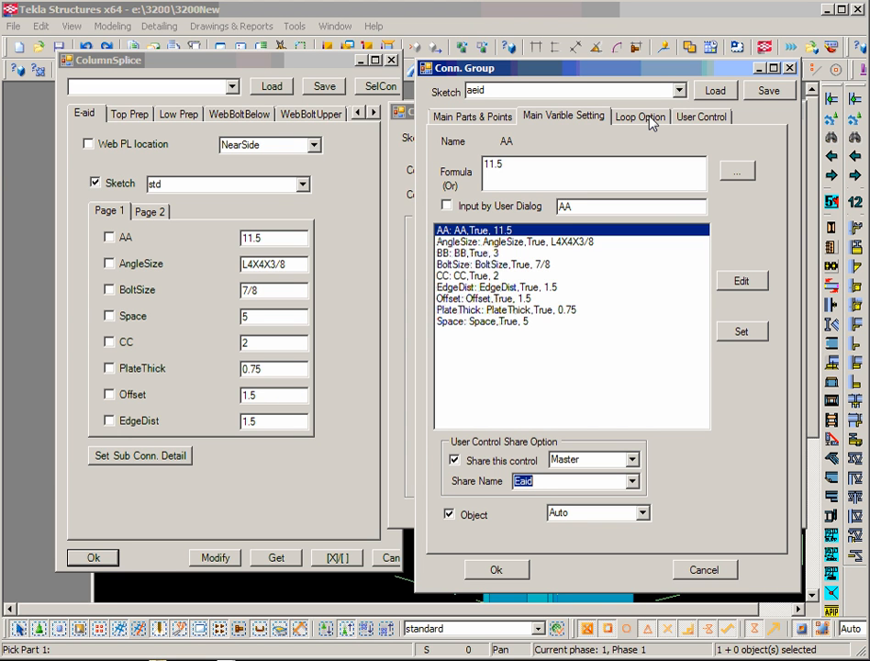
{"action": "left_click", "coordinate": [697, 117]}
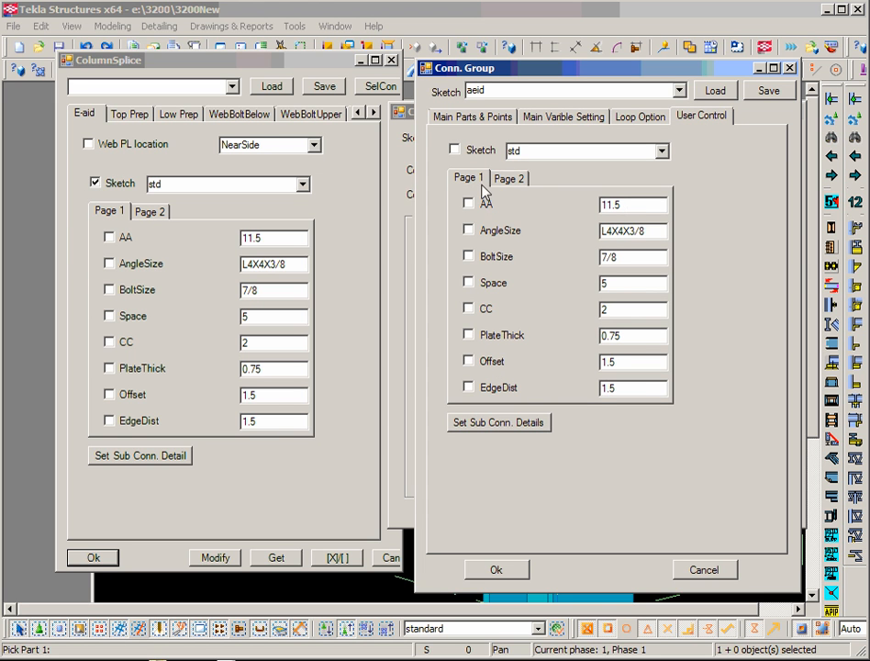
{"action": "left_click", "coordinate": [555, 116]}
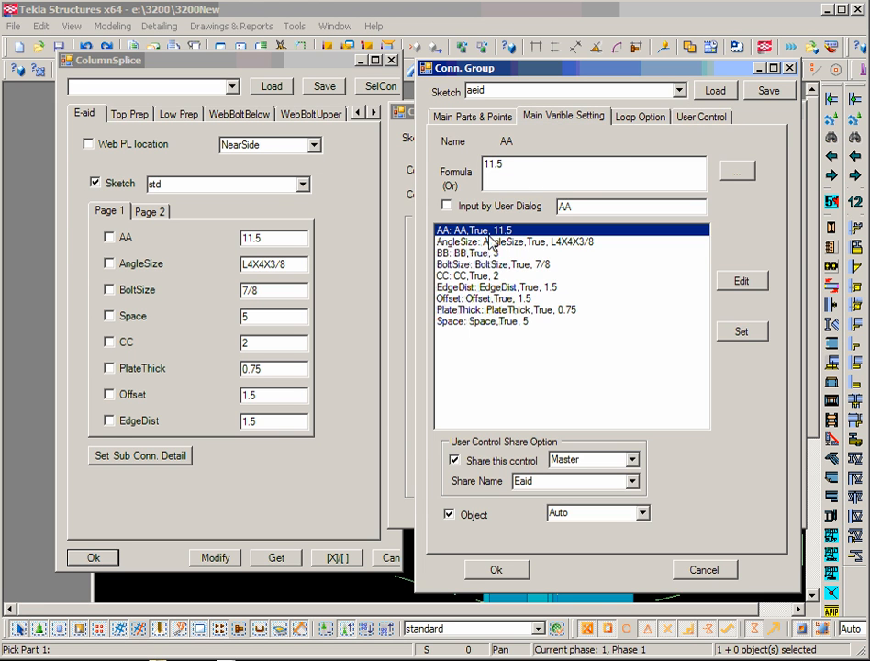
{"action": "left_click", "coordinate": [698, 119]}
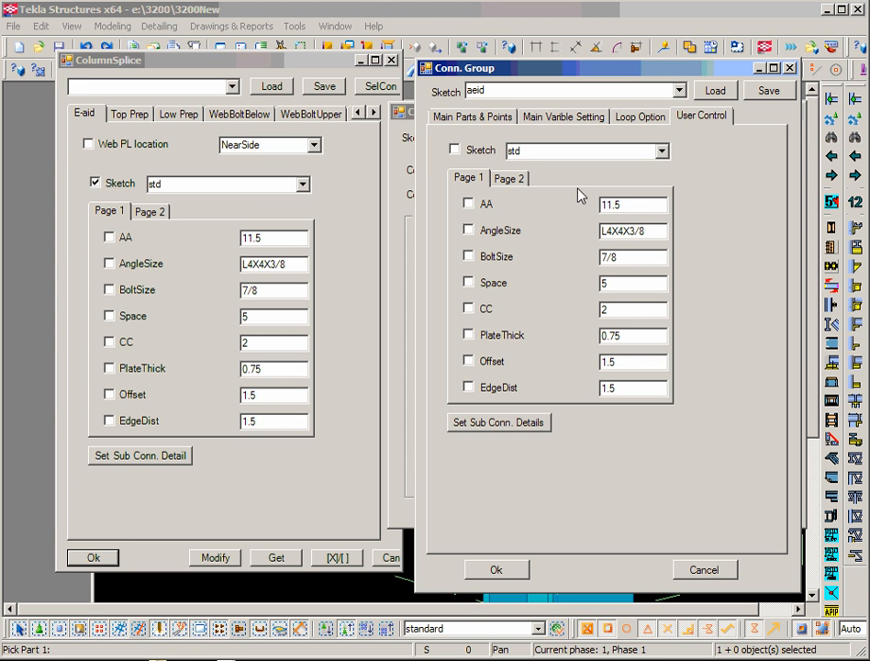
Examine the loop option choices available for the aeid group, leaving the option at None
{"action": "left_click", "coordinate": [643, 118]}
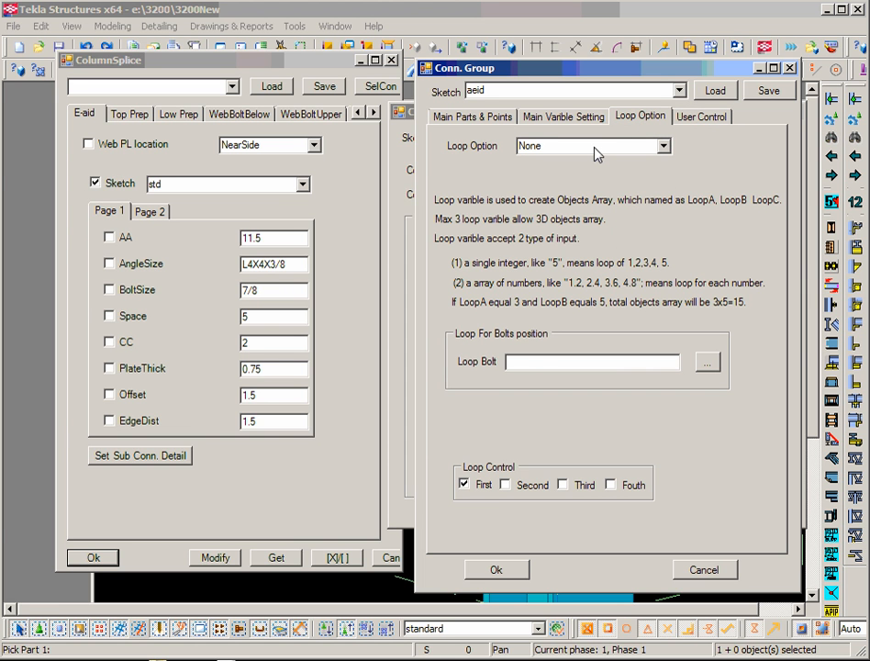
{"action": "left_click", "coordinate": [662, 146]}
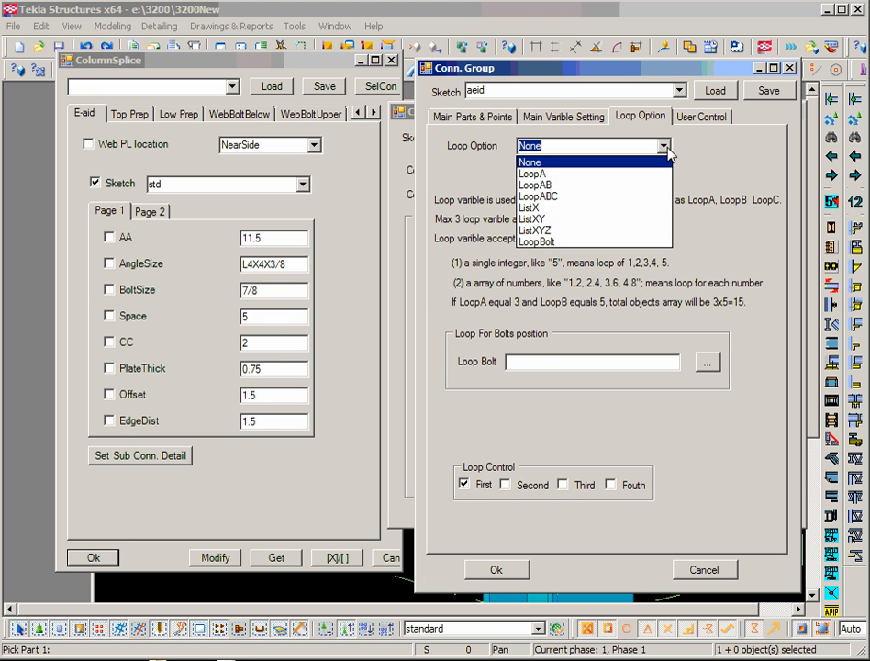
{"action": "left_click", "coordinate": [667, 151]}
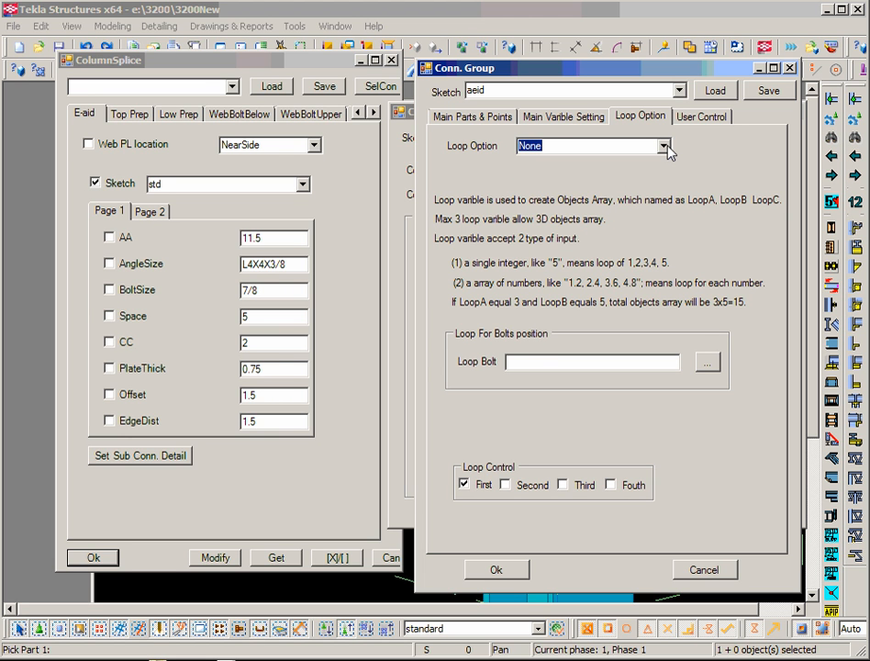
{"action": "left_click", "coordinate": [664, 147]}
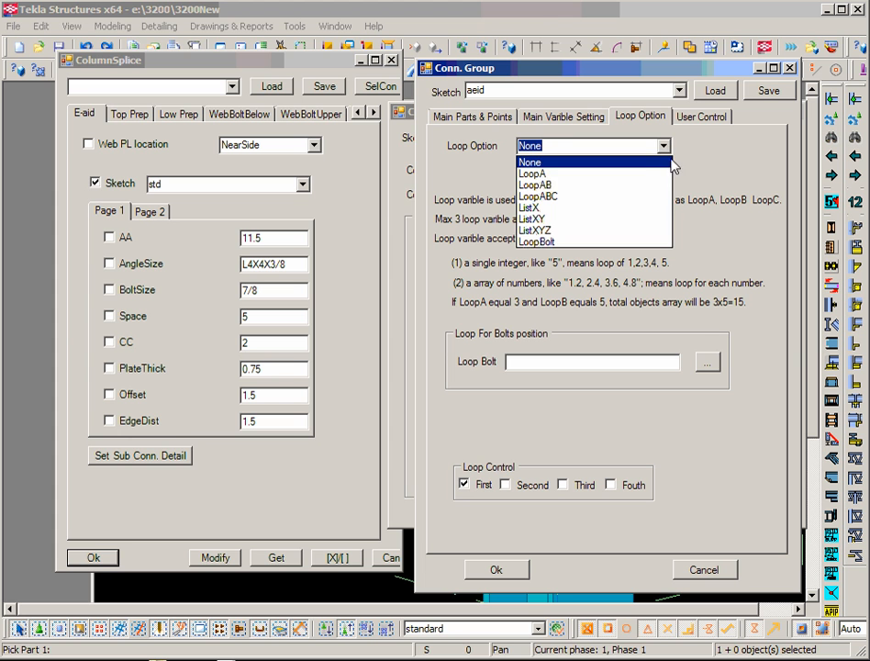
{"action": "left_click", "coordinate": [690, 159]}
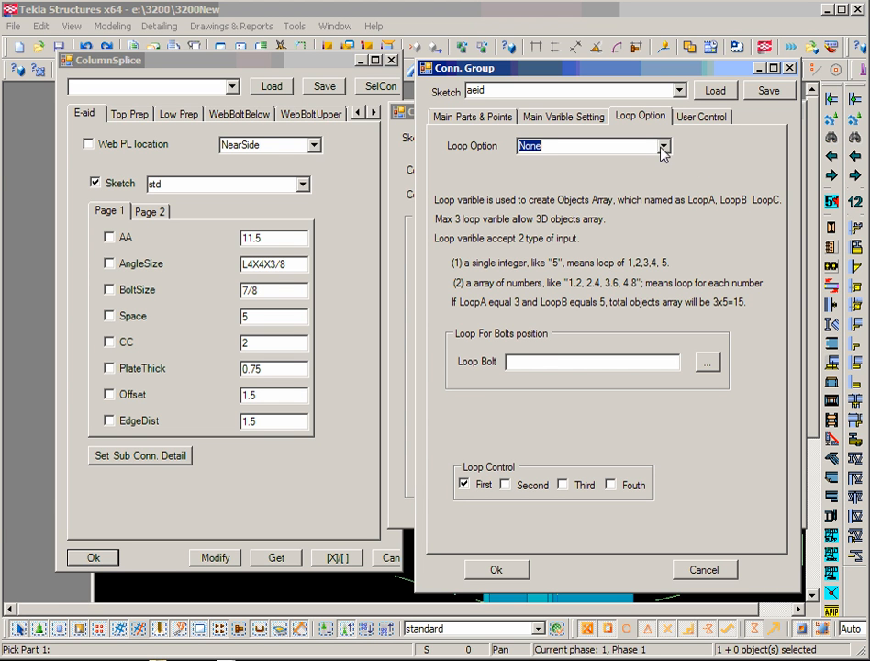
{"action": "left_click", "coordinate": [663, 149]}
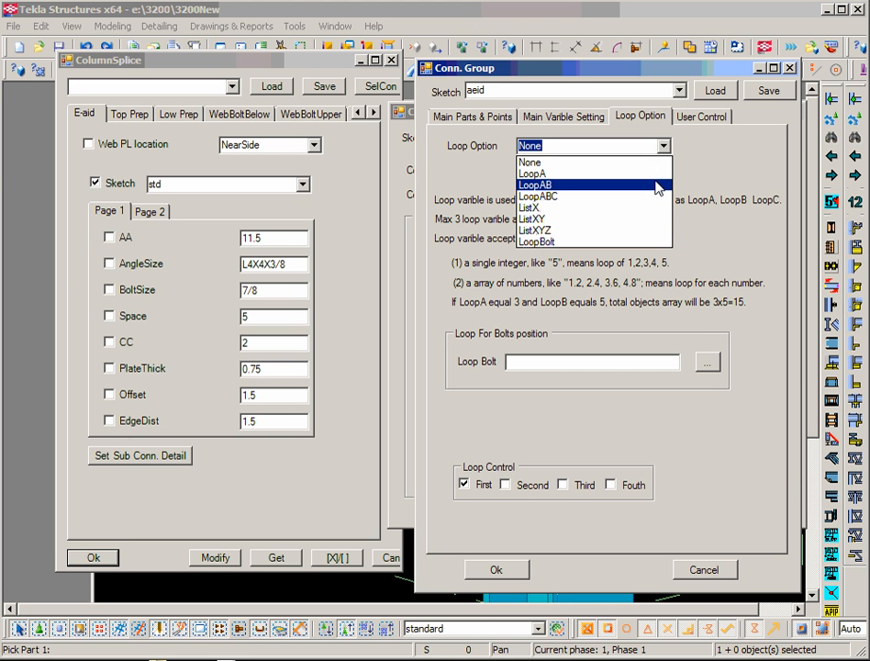
{"action": "left_click", "coordinate": [715, 184]}
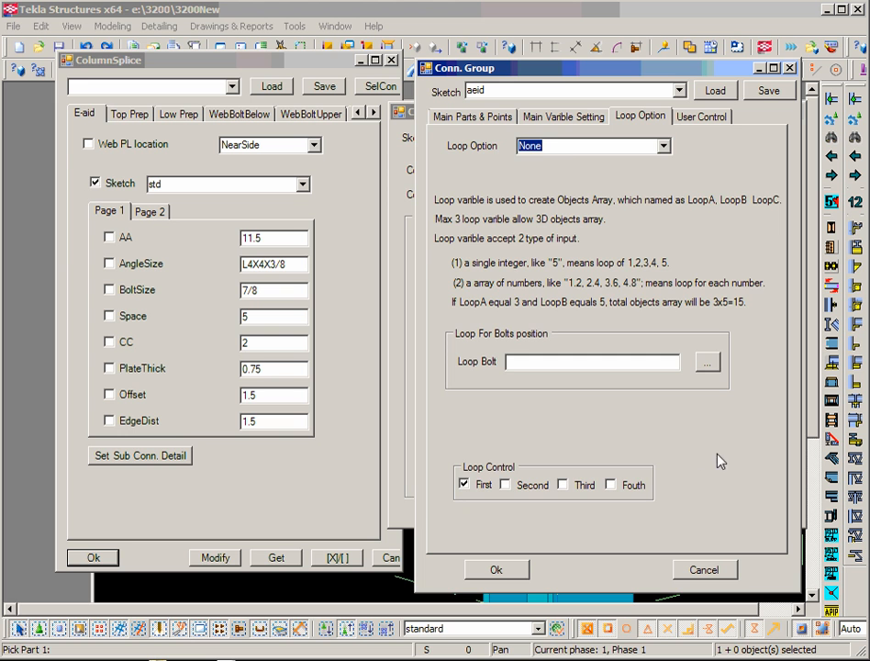
Compare the VP_PC1_VY and VP_PC1_VZ direction vectors defined for the aeid group, and close it without saving
{"action": "left_click", "coordinate": [501, 117]}
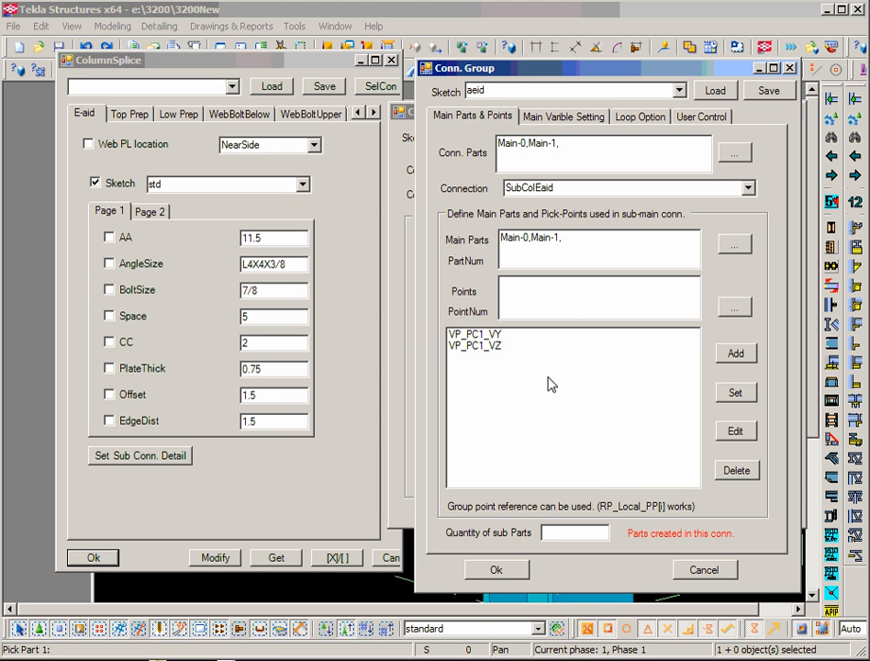
{"action": "left_click", "coordinate": [497, 336]}
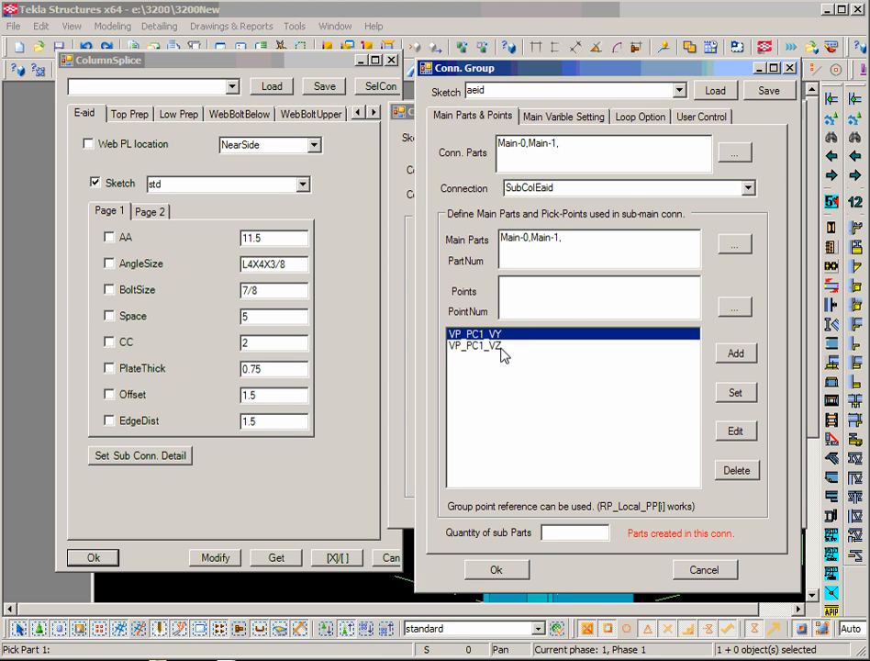
{"action": "left_click", "coordinate": [503, 348]}
{"action": "left_click", "coordinate": [500, 336]}
{"action": "left_click", "coordinate": [496, 347]}
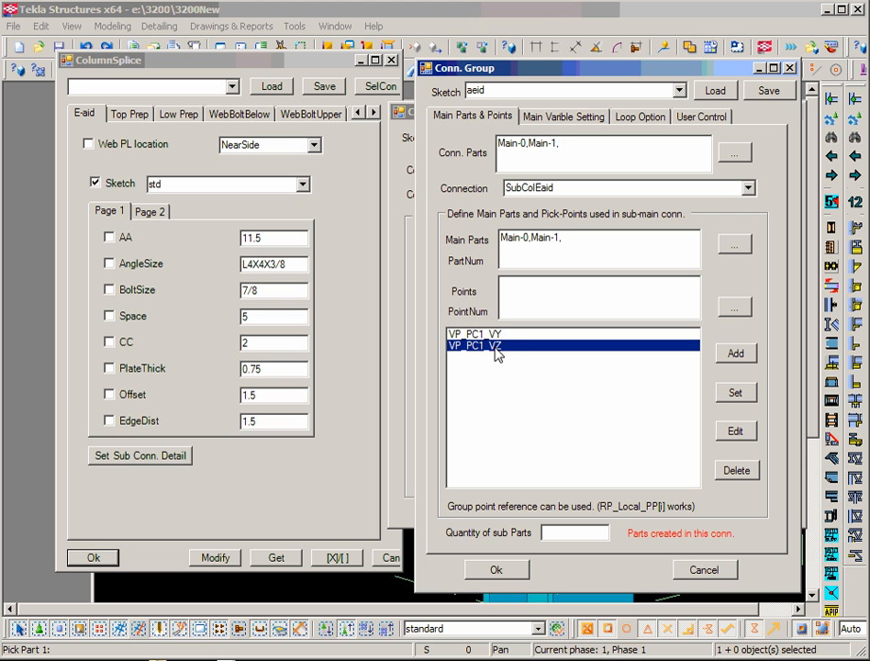
{"action": "left_click", "coordinate": [500, 336]}
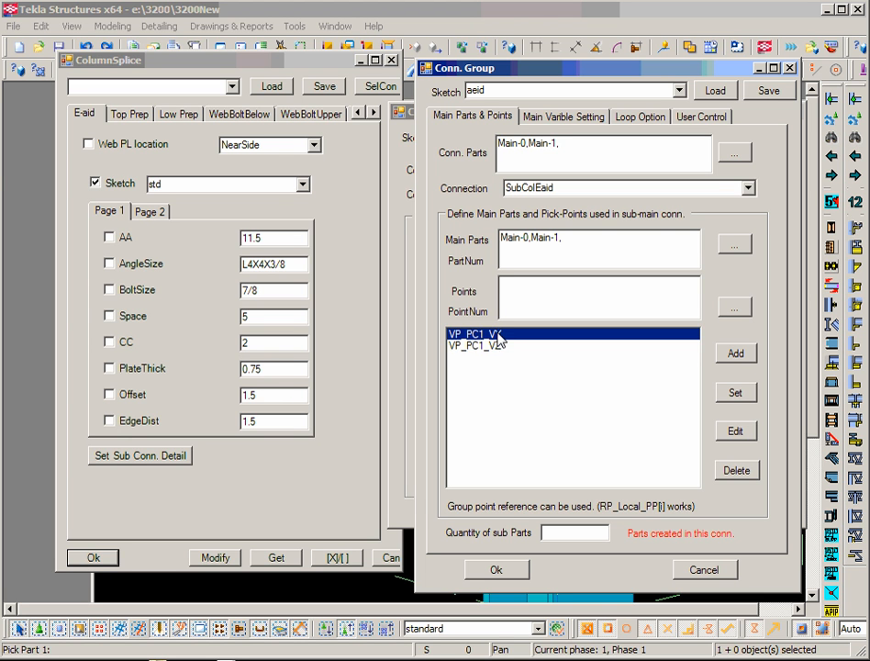
{"action": "left_click", "coordinate": [498, 350]}
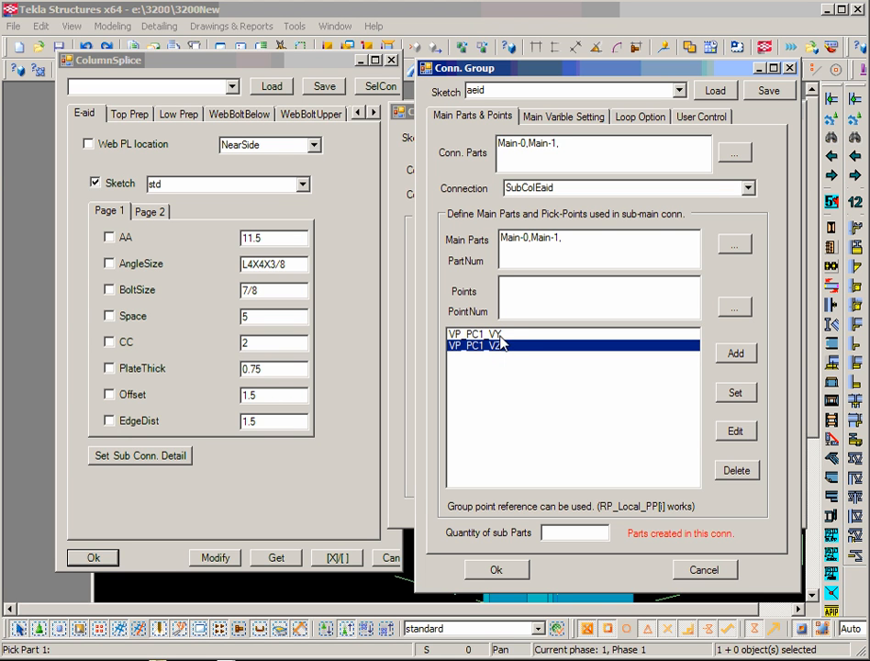
{"action": "left_click", "coordinate": [507, 335]}
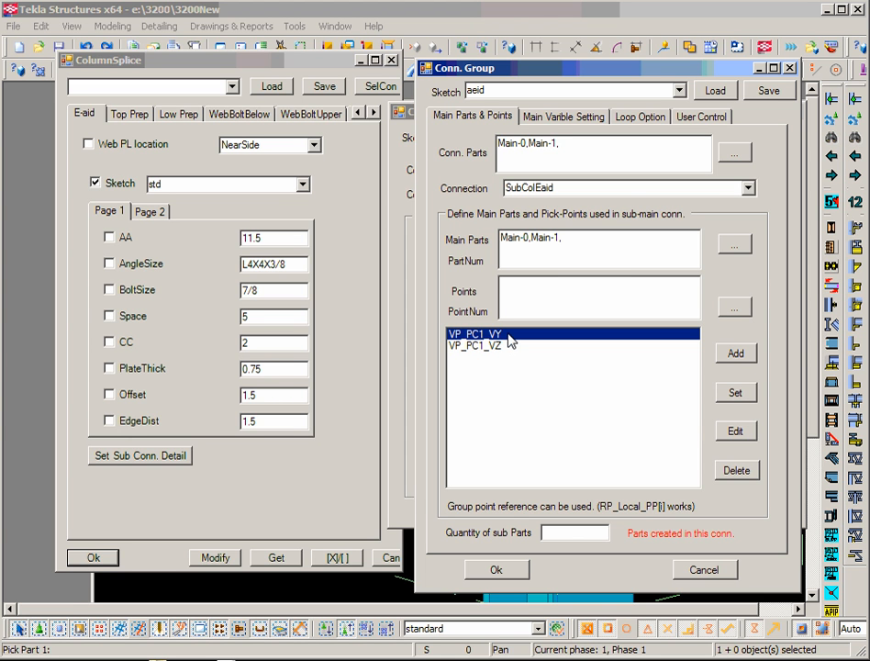
{"action": "left_click", "coordinate": [512, 350]}
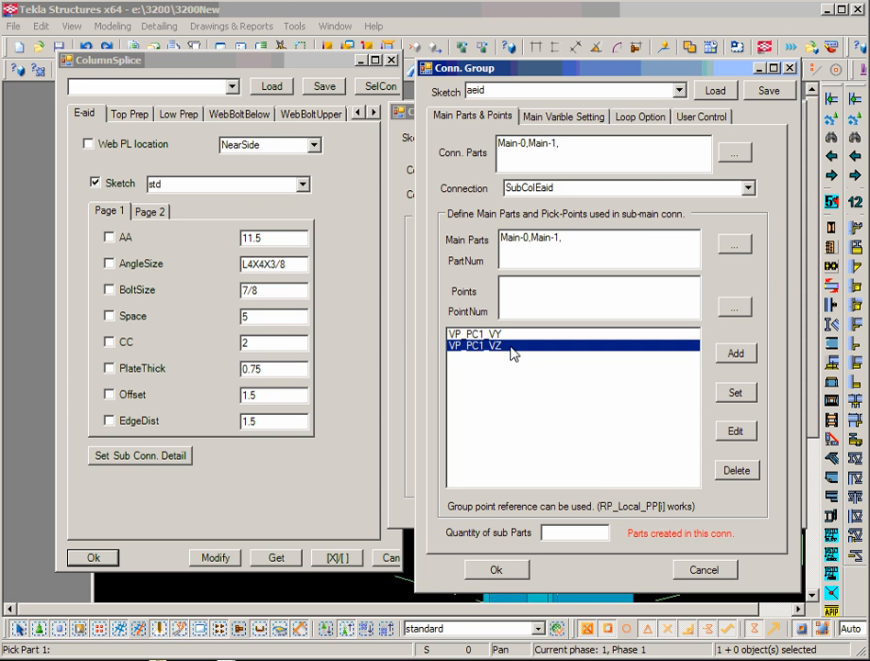
{"action": "left_click", "coordinate": [704, 569]}
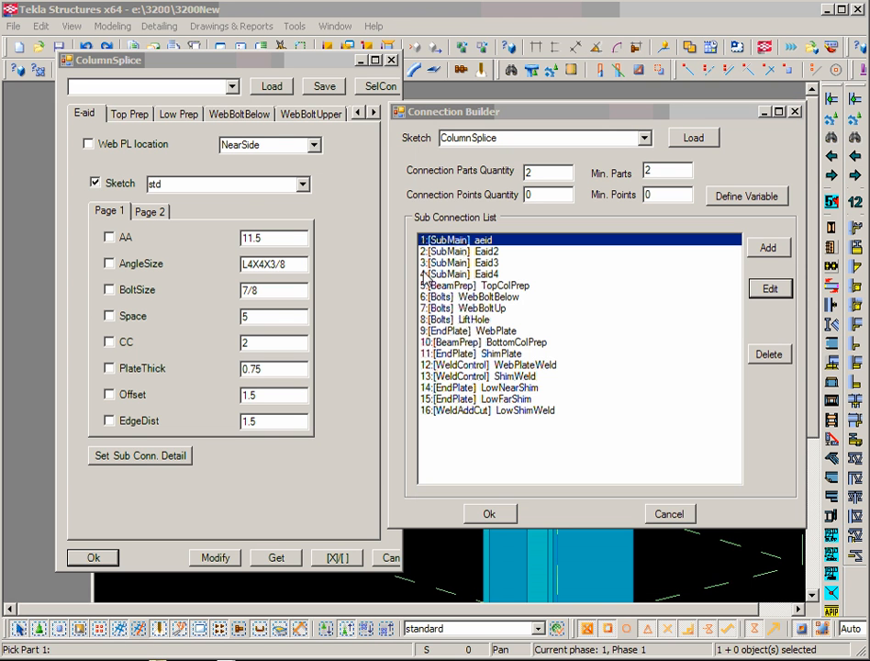
Inspect the main parts and direction vectors of the Eaid2 sub-connection, and close it without saving
{"action": "left_click", "coordinate": [452, 252]}
{"action": "left_click", "coordinate": [770, 289]}
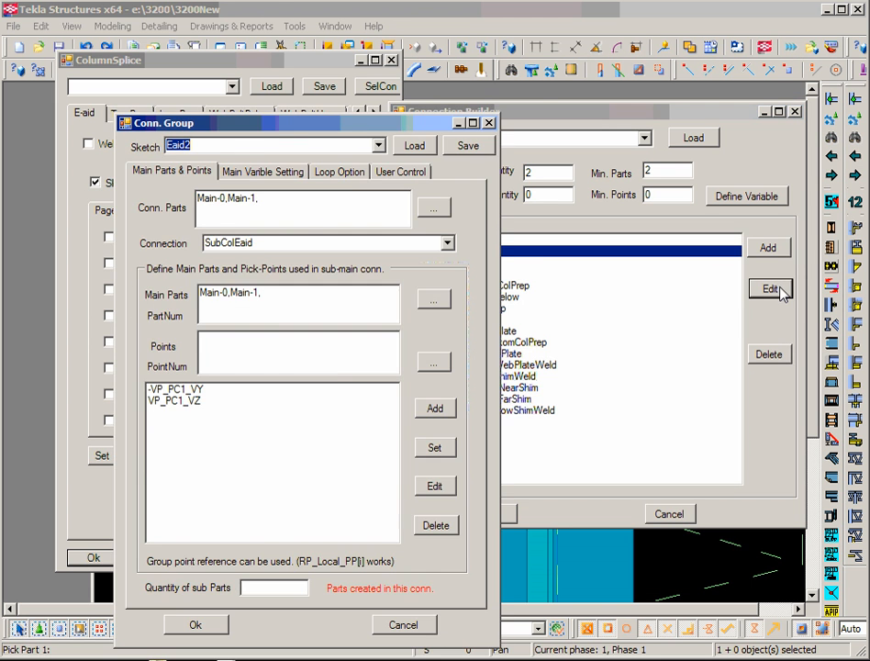
{"action": "left_click_drag", "start_coordinate": [350, 124], "coordinate": [562, 78]}
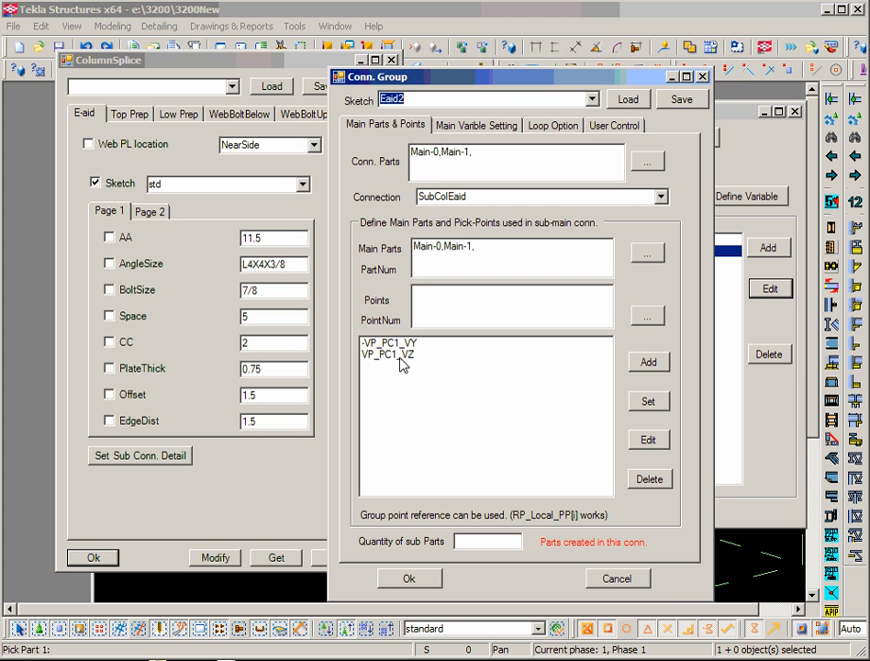
{"action": "left_click", "coordinate": [633, 586]}
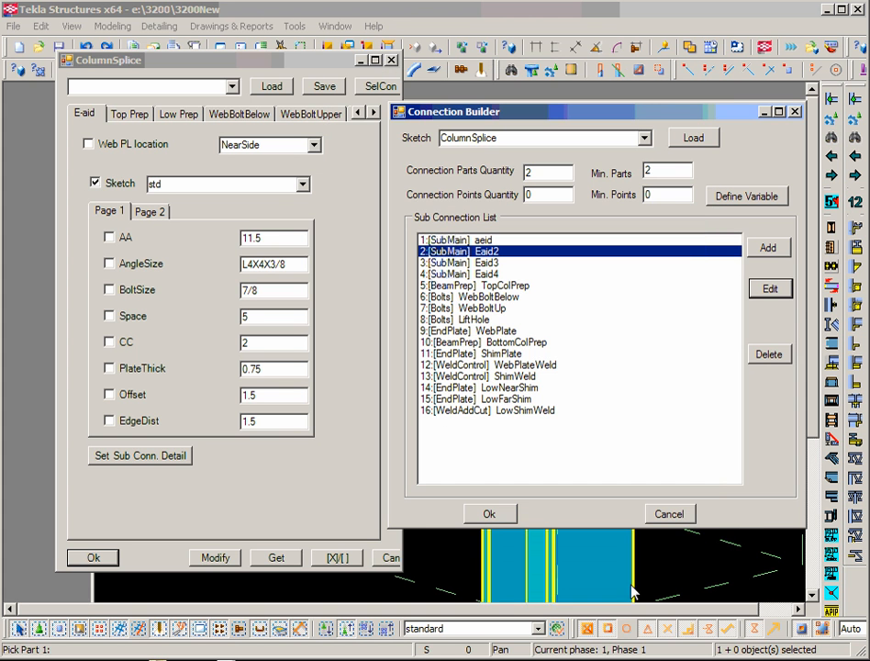
Inspect the main parts and direction vectors of the Eaid3 sub-connection, and close it without saving
{"action": "left_click", "coordinate": [464, 262]}
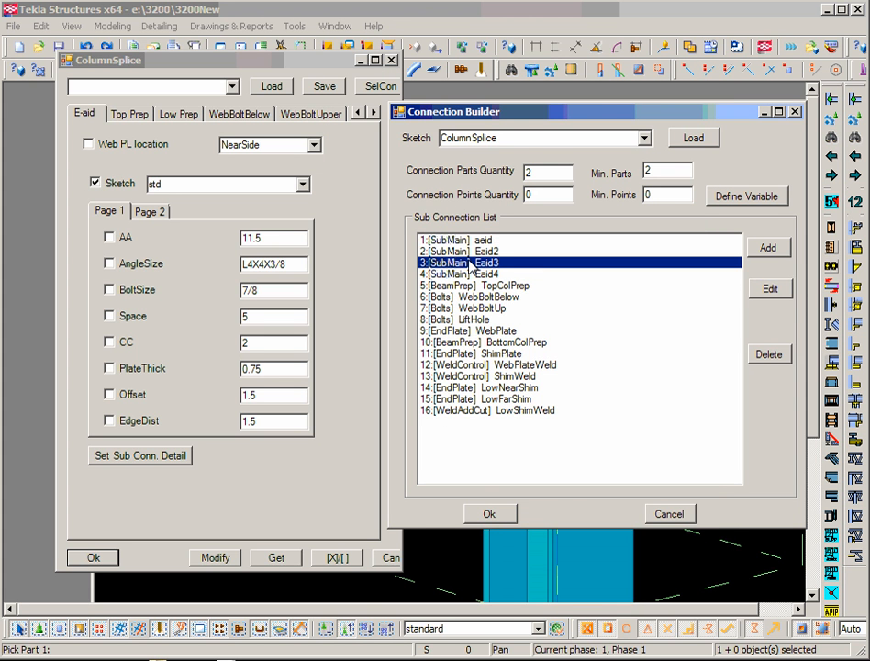
{"action": "left_click", "coordinate": [775, 292]}
{"action": "left_click_drag", "start_coordinate": [358, 149], "coordinate": [525, 77]}
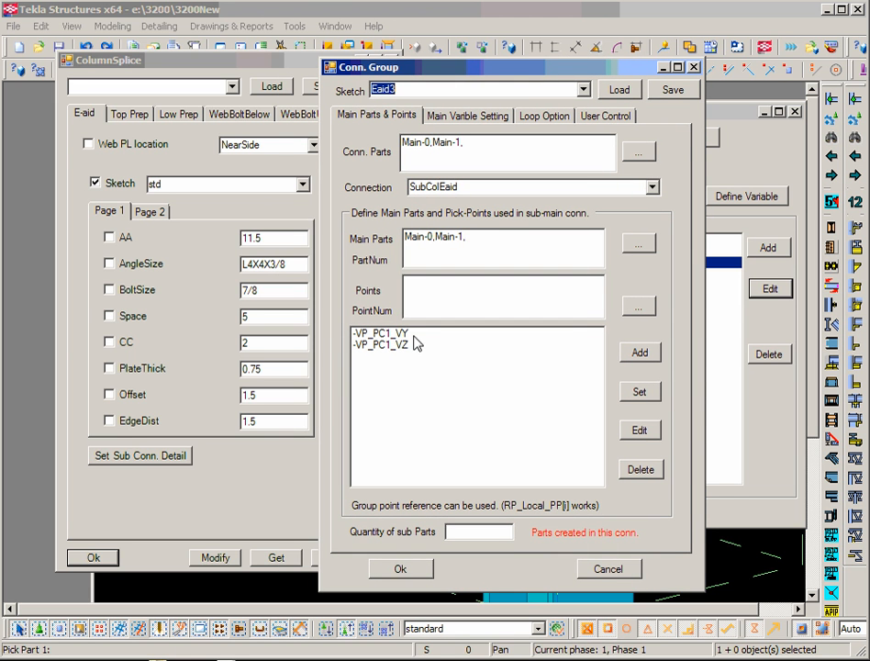
{"action": "left_click", "coordinate": [608, 568]}
Inspect the main parts and direction vectors of the Eaid4 sub-connection, and close it without saving
{"action": "left_click", "coordinate": [767, 247]}
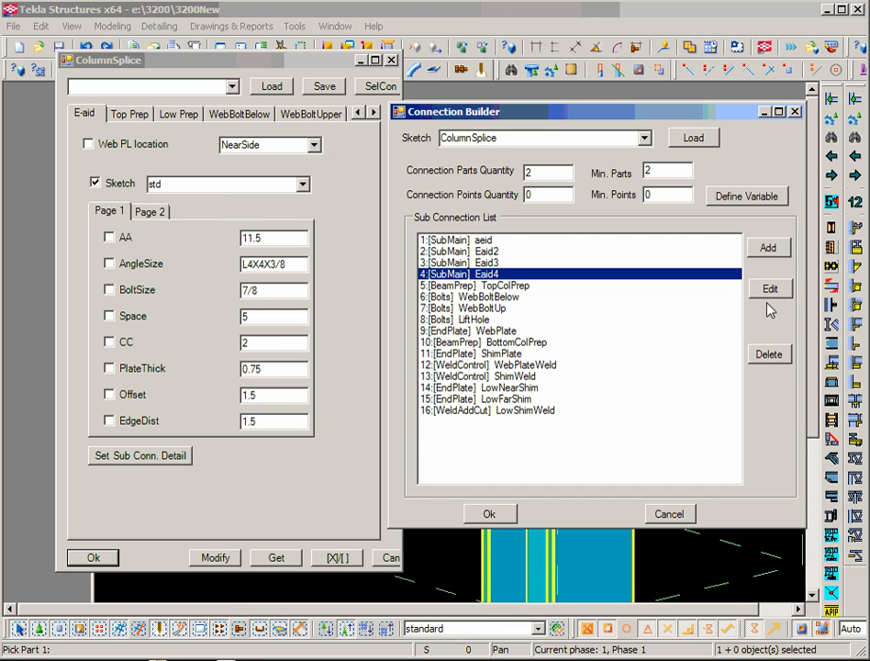
{"action": "left_click", "coordinate": [770, 288]}
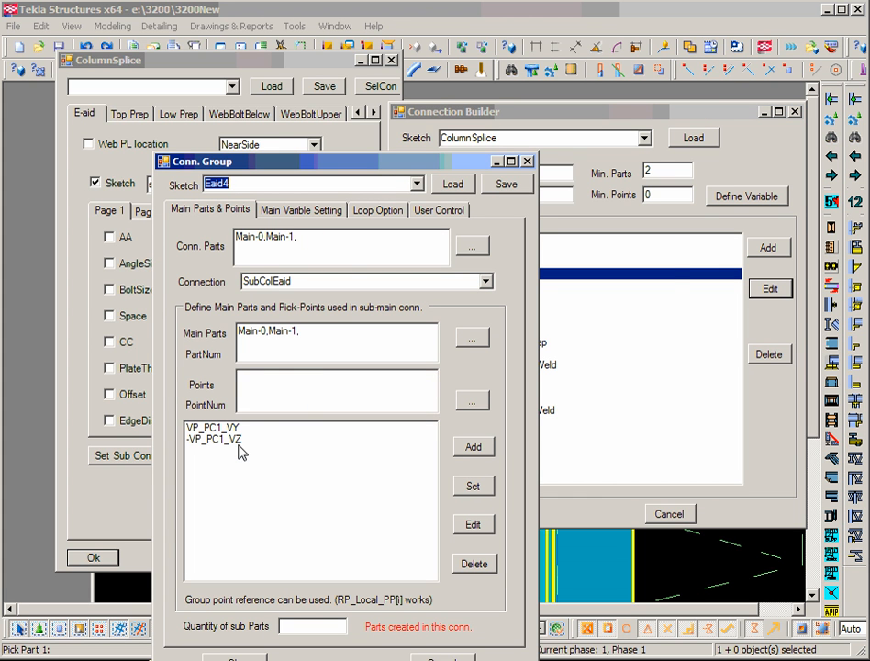
{"action": "left_click_drag", "start_coordinate": [392, 169], "coordinate": [546, 90]}
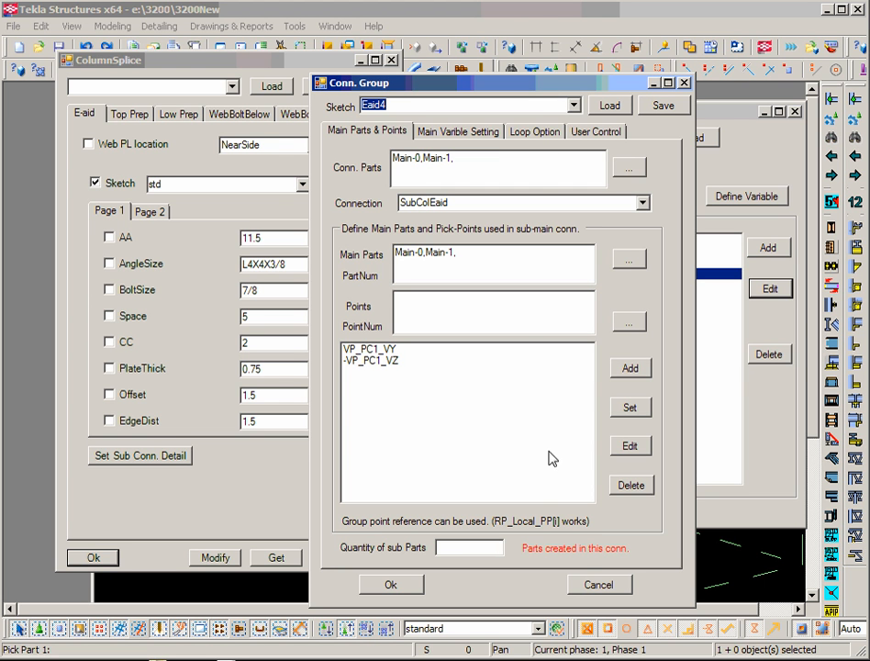
{"action": "left_click", "coordinate": [595, 586]}
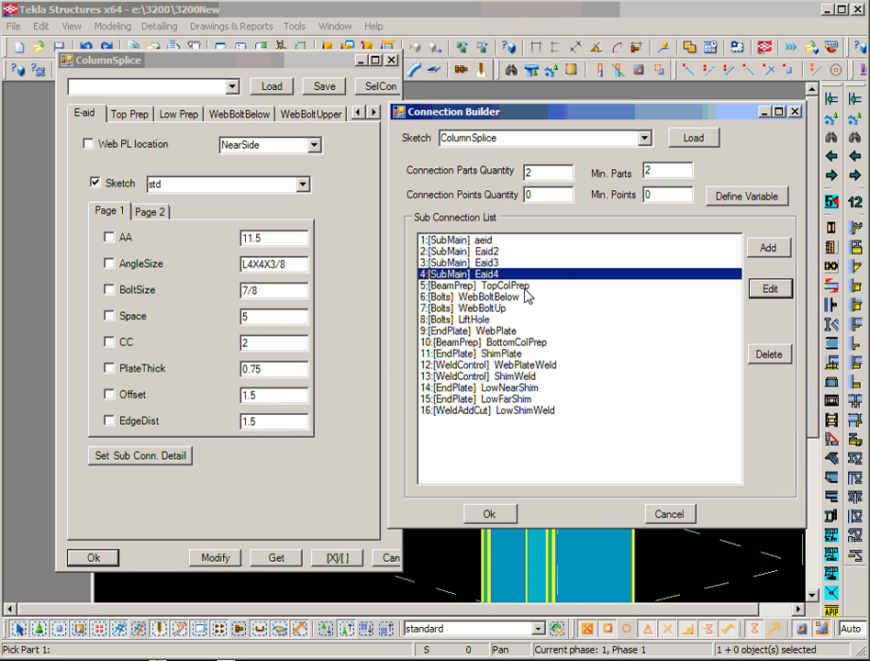
Review the bolt, end plate, beam prep and weld control entries in the ColumnSplice sub-connection list
{"action": "left_click", "coordinate": [461, 299]}
{"action": "left_click_drag", "start_coordinate": [462, 304], "coordinate": [483, 401]}
{"action": "left_click_drag", "start_coordinate": [478, 288], "coordinate": [477, 328]}
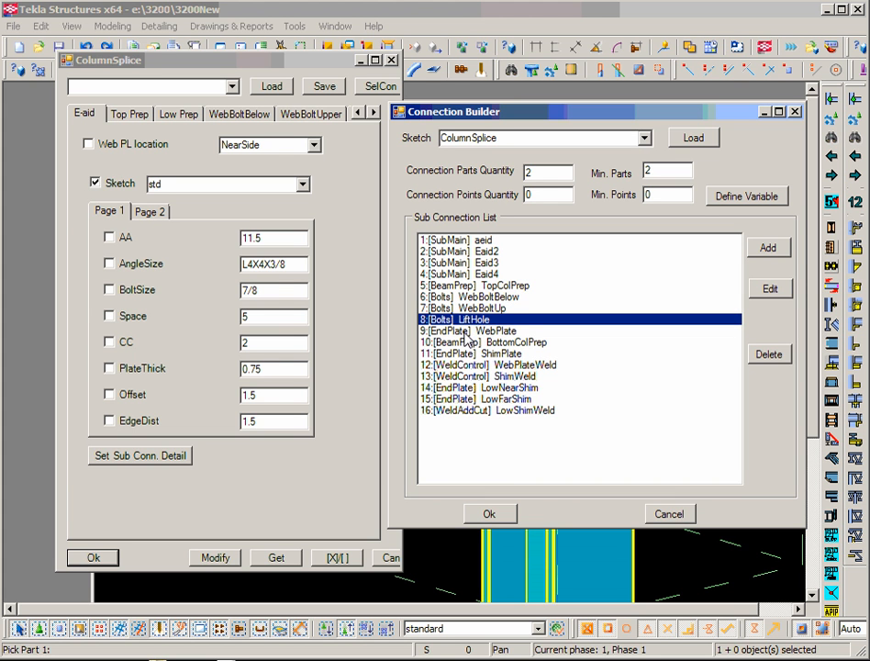
{"action": "left_click", "coordinate": [468, 331]}
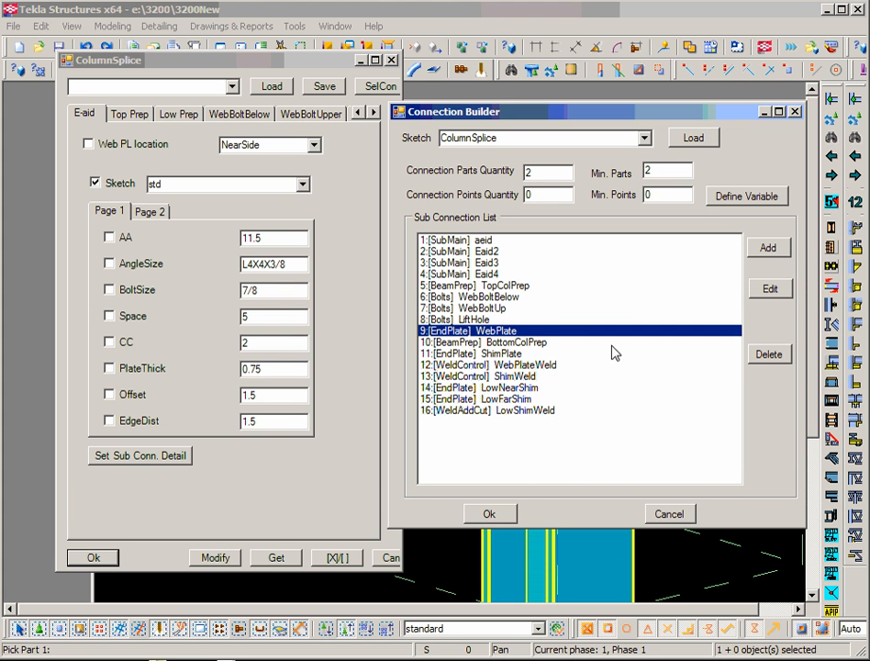
{"action": "left_click", "coordinate": [546, 343]}
{"action": "left_click", "coordinate": [527, 364]}
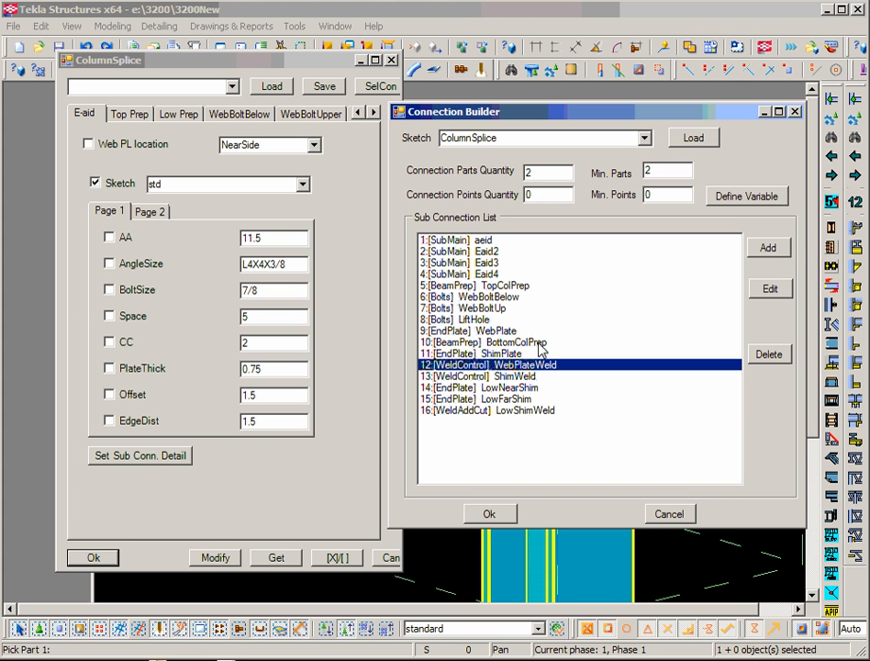
Open the BottomColPrep beam prep definition and examine its connection part, prepared beam and fit plane settings
{"action": "left_click", "coordinate": [541, 344]}
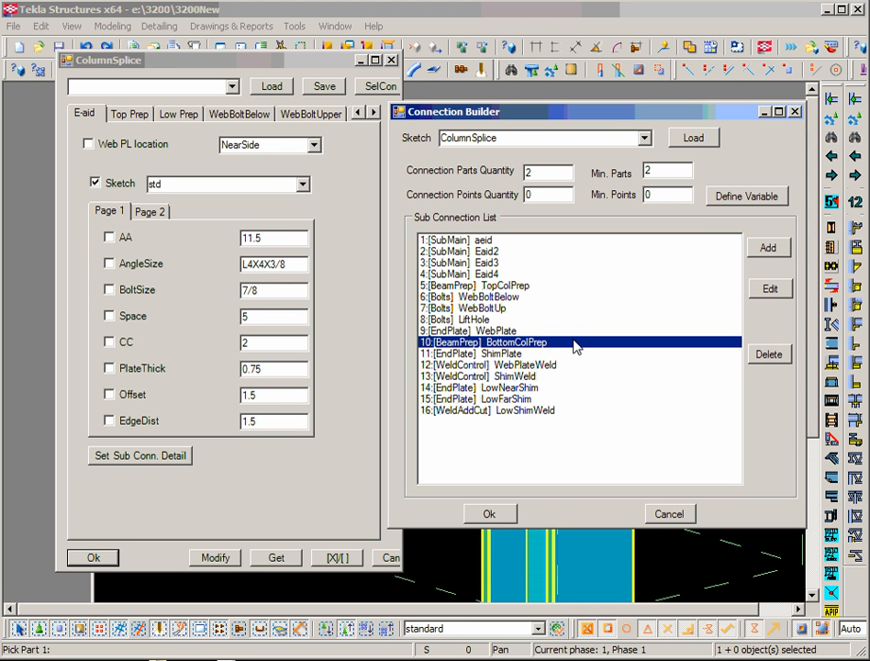
{"action": "left_click", "coordinate": [771, 290]}
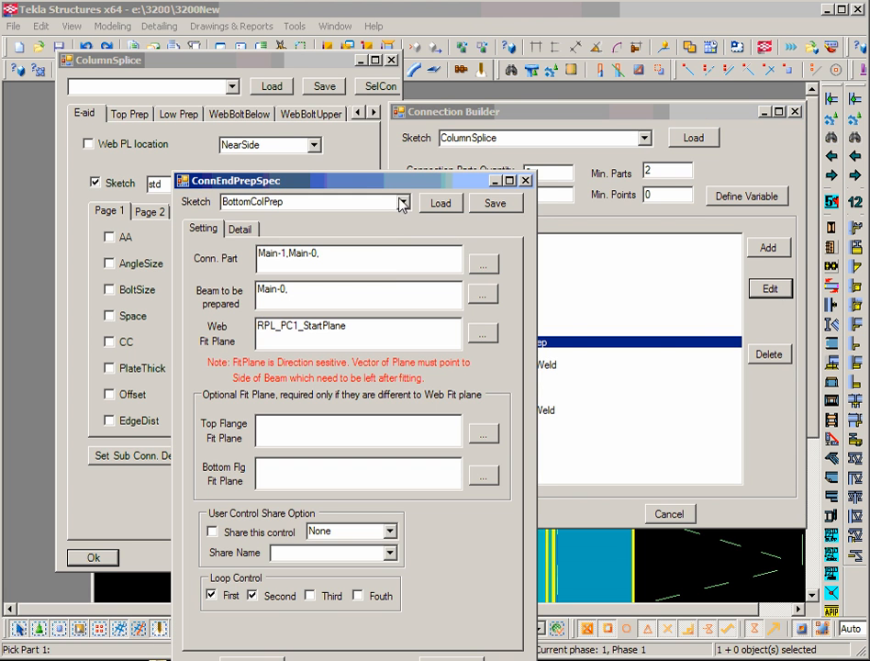
{"action": "left_click_drag", "start_coordinate": [404, 188], "coordinate": [532, 96]}
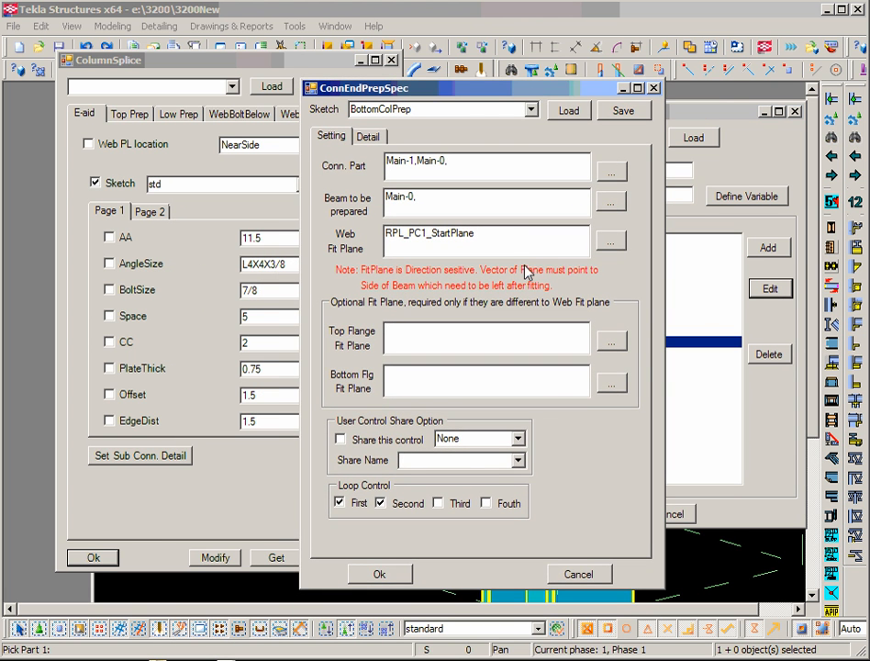
{"action": "left_click", "coordinate": [501, 241]}
{"action": "left_click", "coordinate": [447, 346]}
{"action": "left_click", "coordinate": [443, 342]}
Examine BottomColPrep's top flange, bottom flange and web prep details, and close the definition without saving
{"action": "left_click", "coordinate": [368, 136]}
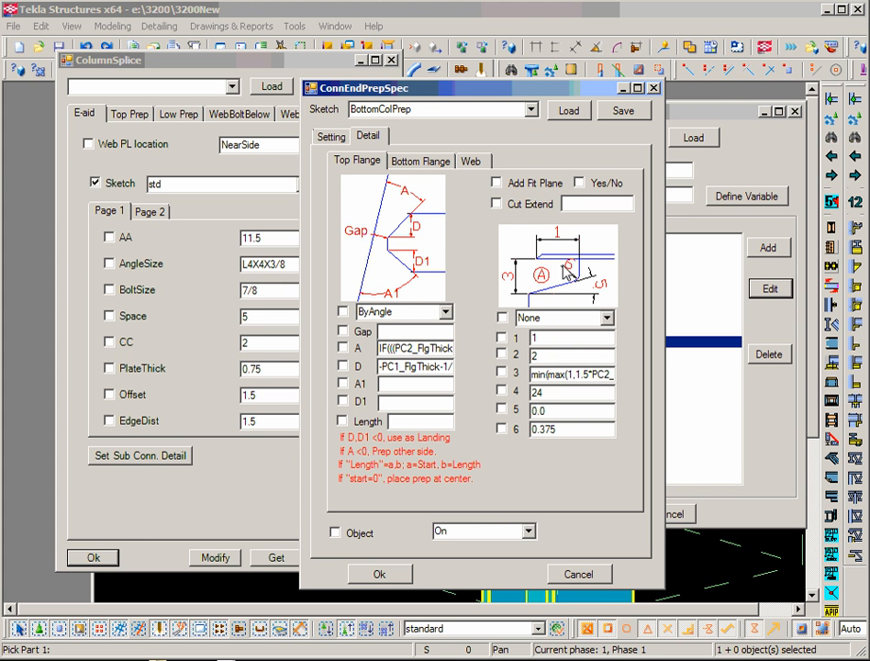
{"action": "left_click", "coordinate": [415, 163]}
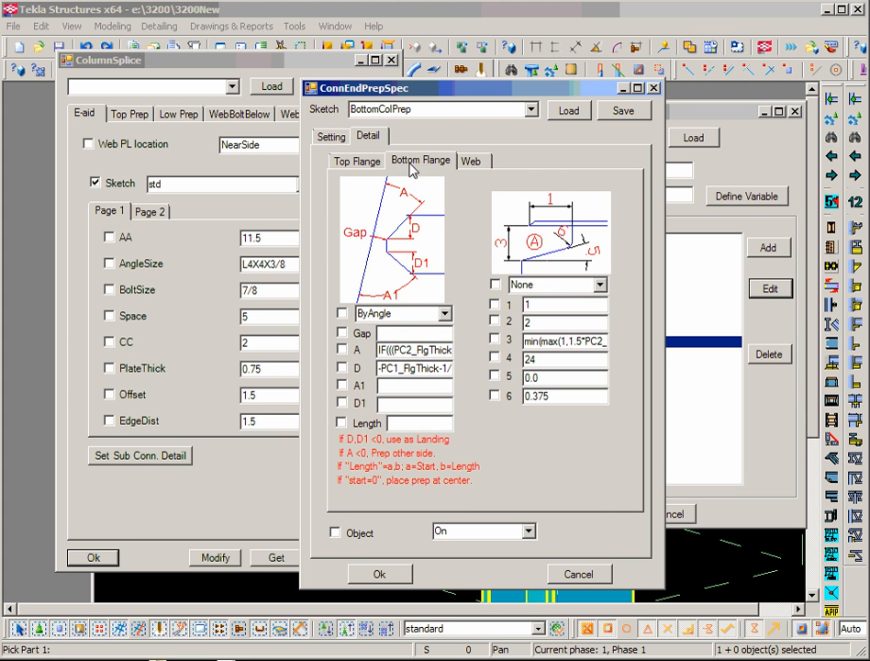
{"action": "left_click", "coordinate": [481, 165]}
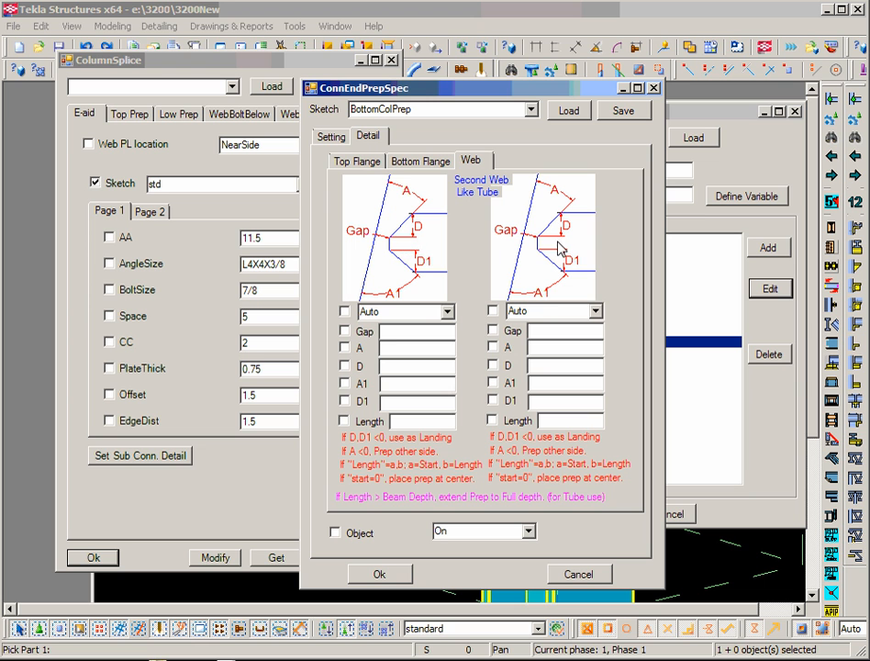
{"action": "left_click", "coordinate": [578, 574]}
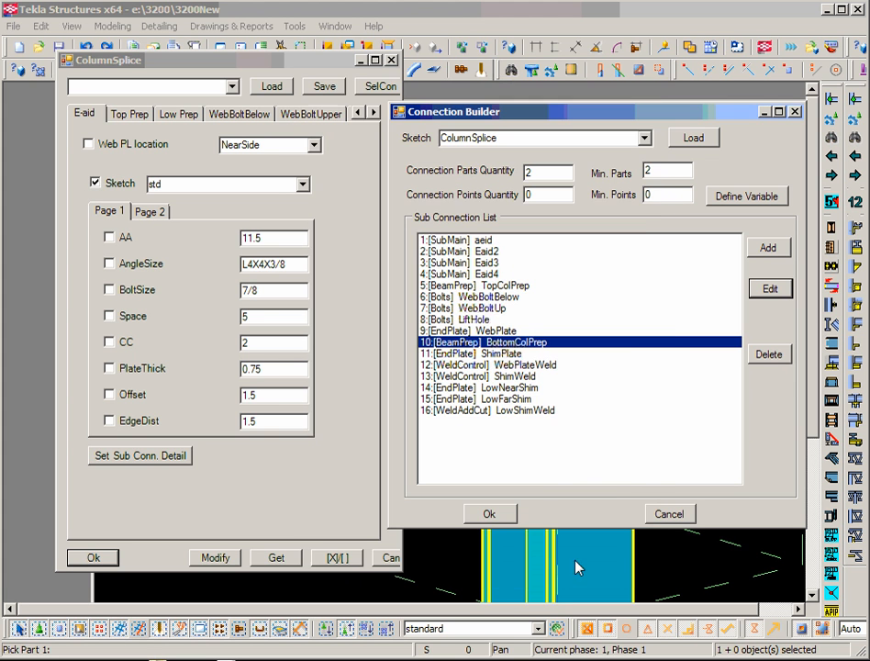
Close the Connection Builder and Connection Application without saving, and interrupt the pending part pick in the model
{"action": "left_click", "coordinate": [675, 515]}
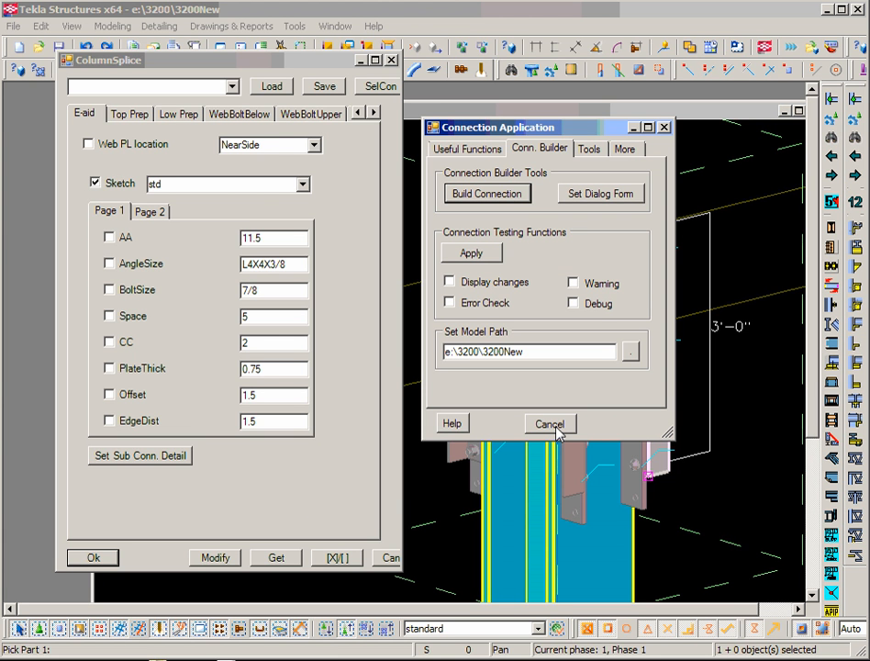
{"action": "left_click", "coordinate": [551, 424]}
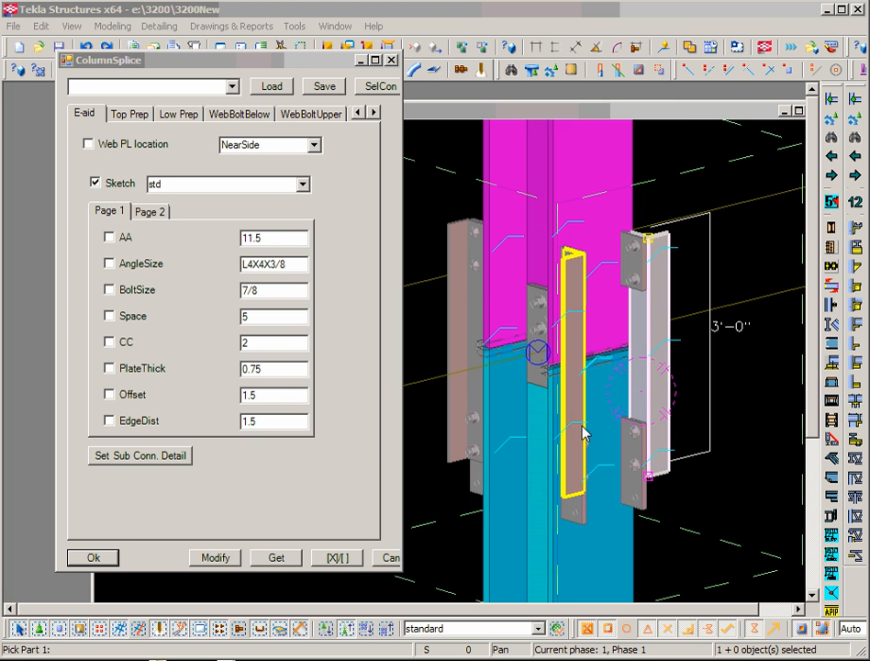
{"action": "right_click", "coordinate": [700, 468]}
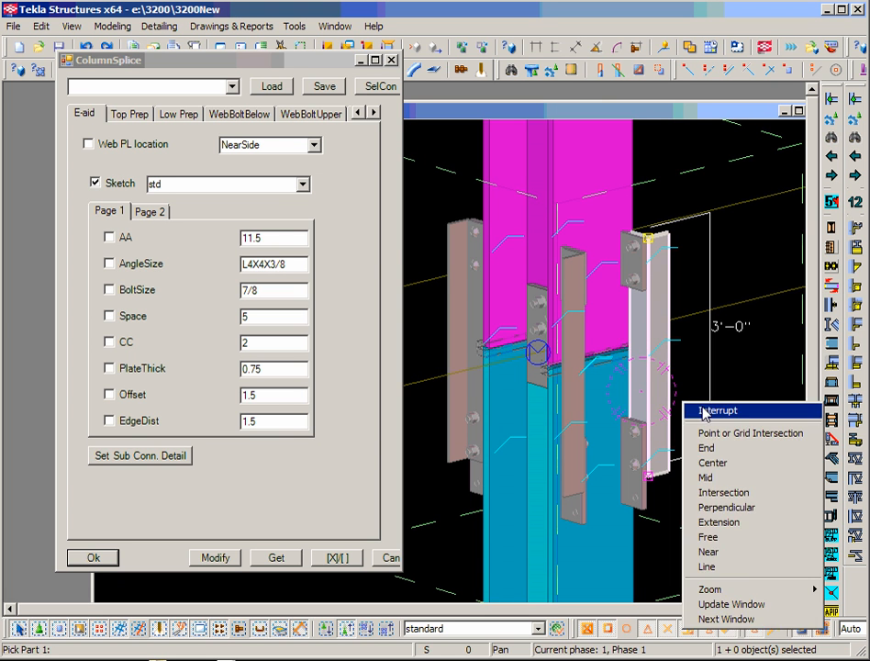
{"action": "key", "text": "Escape"}
{"action": "scroll", "coordinate": [703, 386], "scroll_direction": "down", "scroll_amount": 2}
{"action": "scroll", "coordinate": [502, 415], "scroll_direction": "up", "scroll_amount": 2}
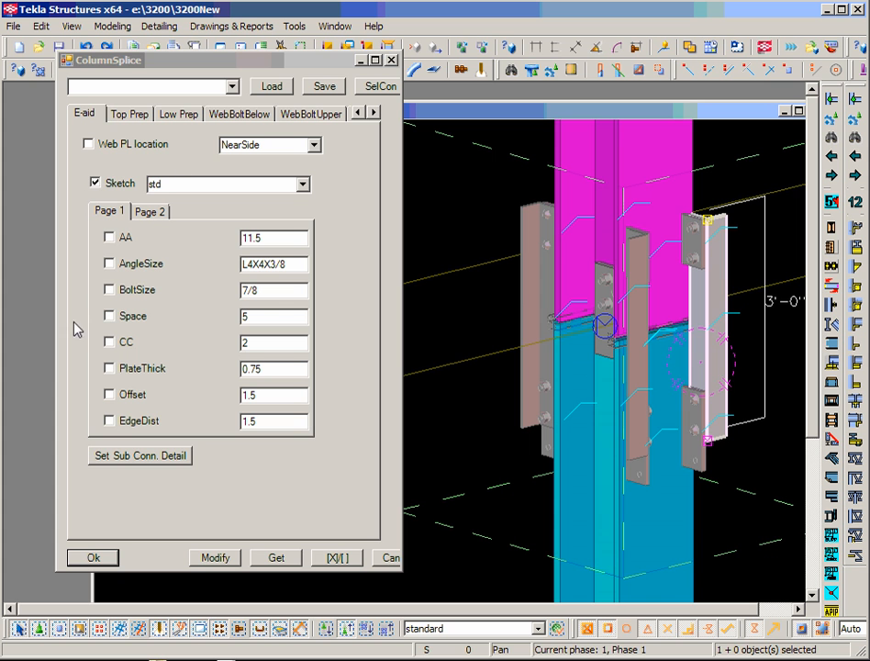
Examine the ColumnSplice dialog's settings for column preps, web bolts, lift hole and shim, and deselect the model object
{"action": "left_click", "coordinate": [131, 114]}
{"action": "left_click", "coordinate": [175, 114]}
{"action": "left_click", "coordinate": [267, 114]}
{"action": "left_click", "coordinate": [303, 114]}
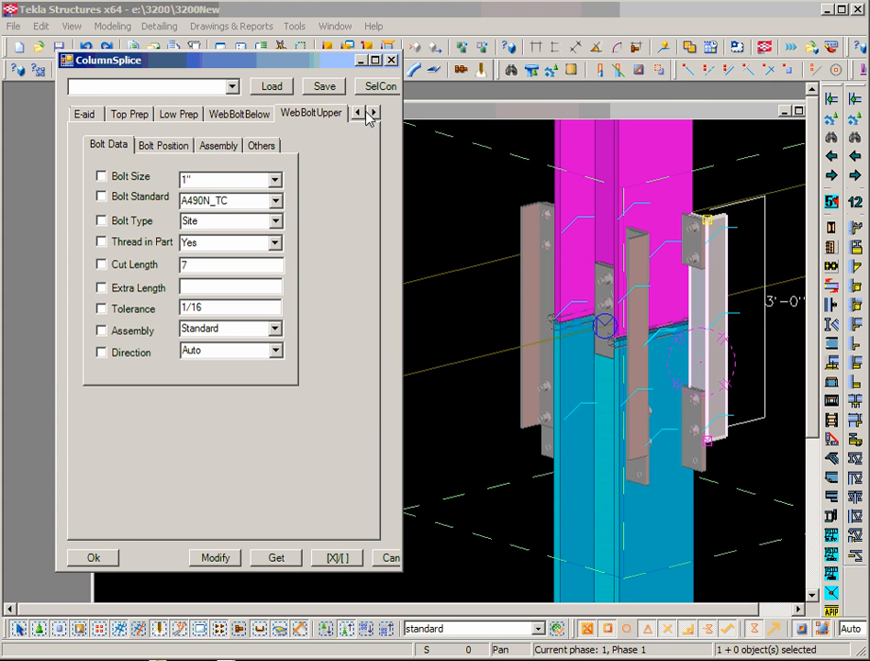
{"action": "left_click", "coordinate": [374, 111]}
{"action": "left_click", "coordinate": [335, 113]}
{"action": "left_click", "coordinate": [374, 112]}
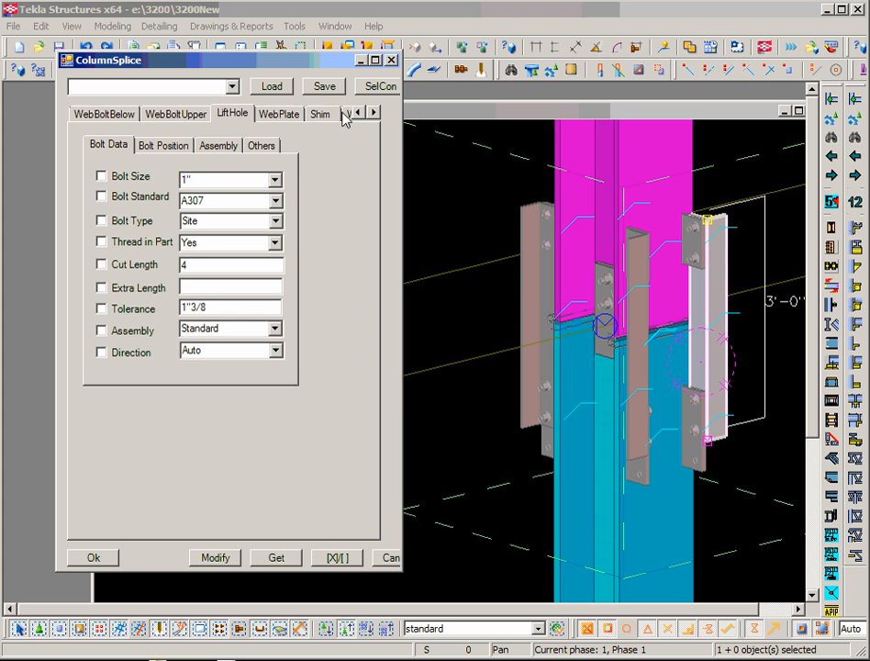
{"action": "left_click", "coordinate": [323, 114]}
{"action": "left_click", "coordinate": [427, 336]}
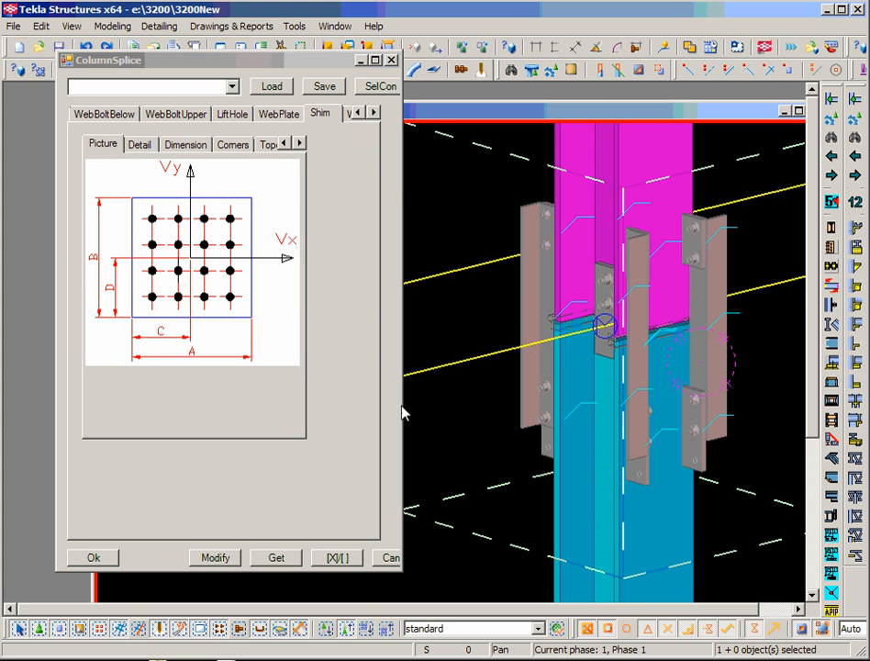